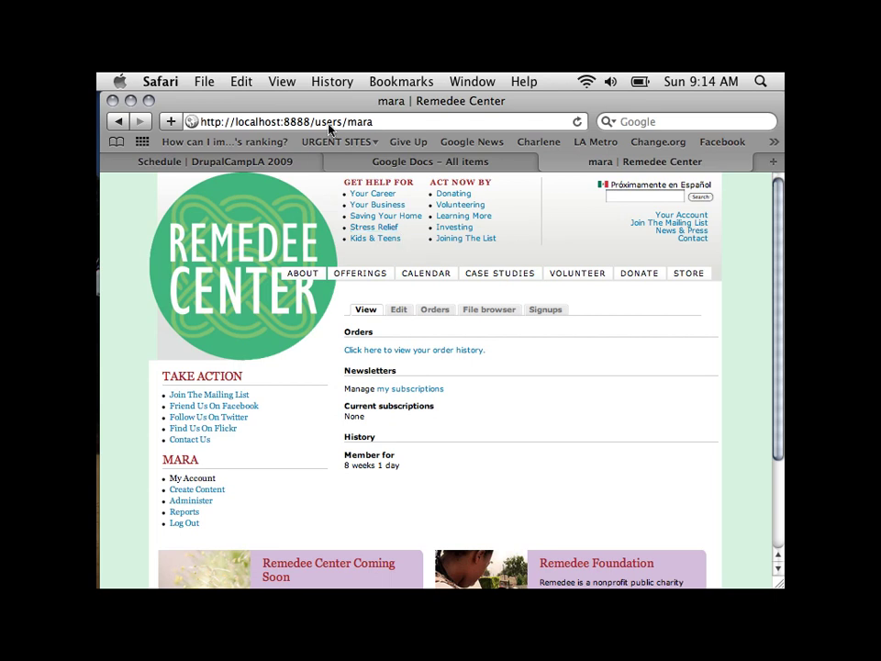
Open the site's About page and look over the Our Mission photo and text
drag(317, 123, 411, 124)
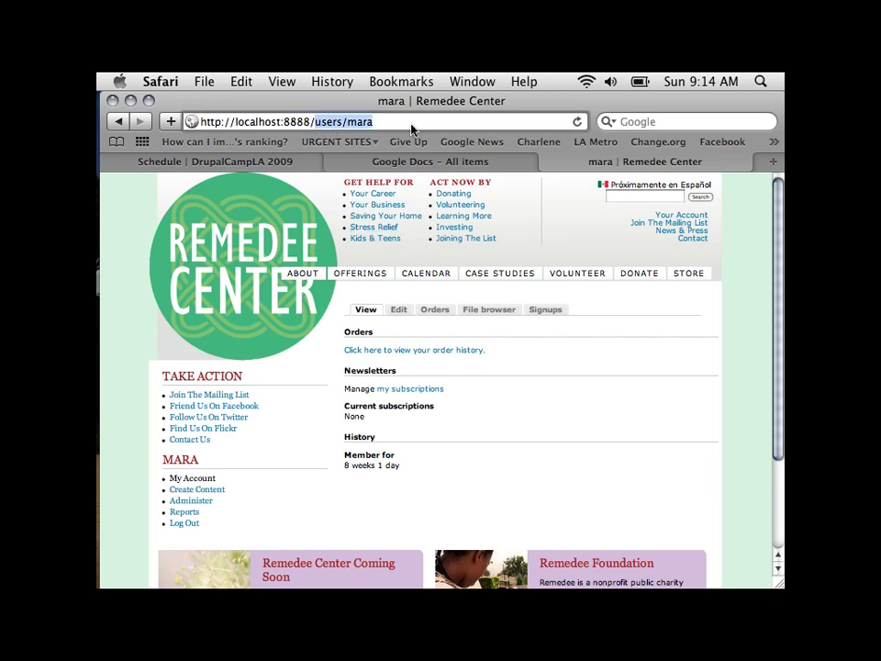
click(303, 276)
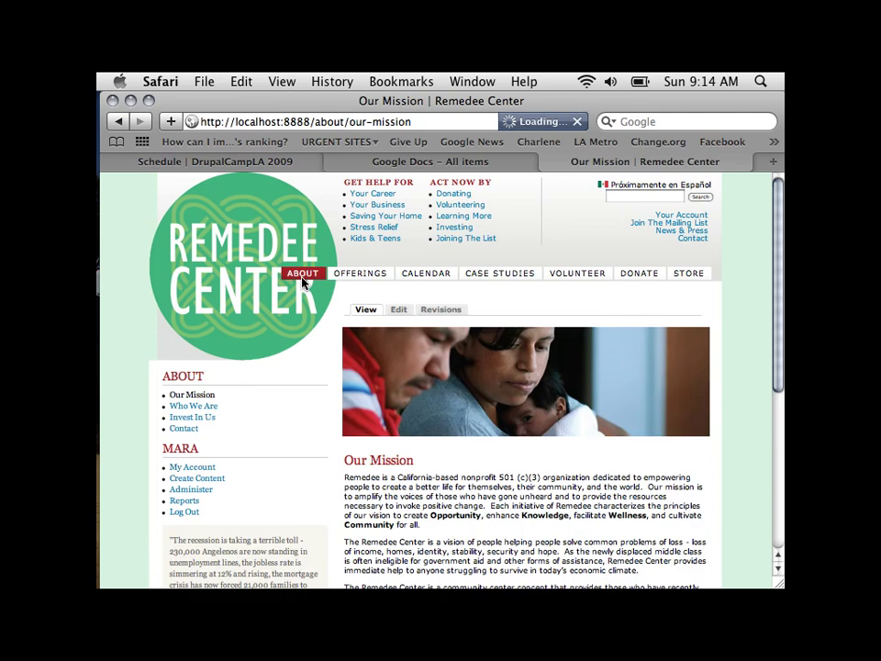
scroll(524, 367, down, 5)
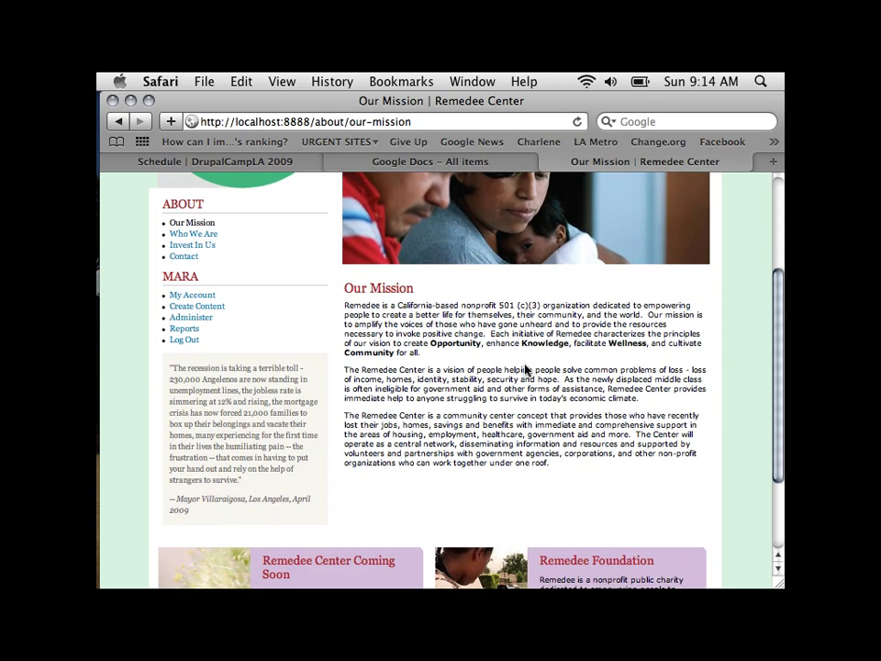
scroll(525, 370, up, 3)
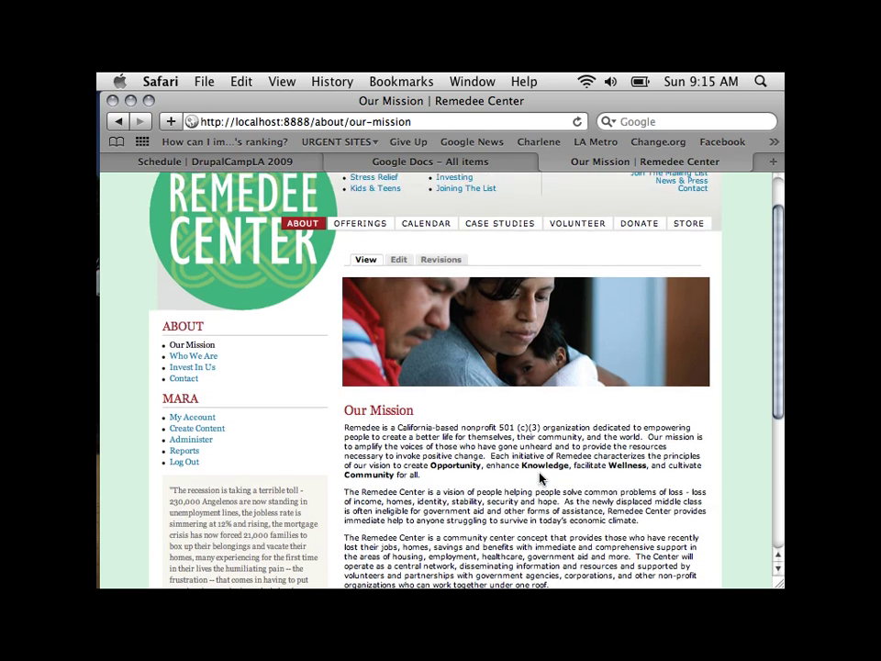
scroll(541, 477, down, 5)
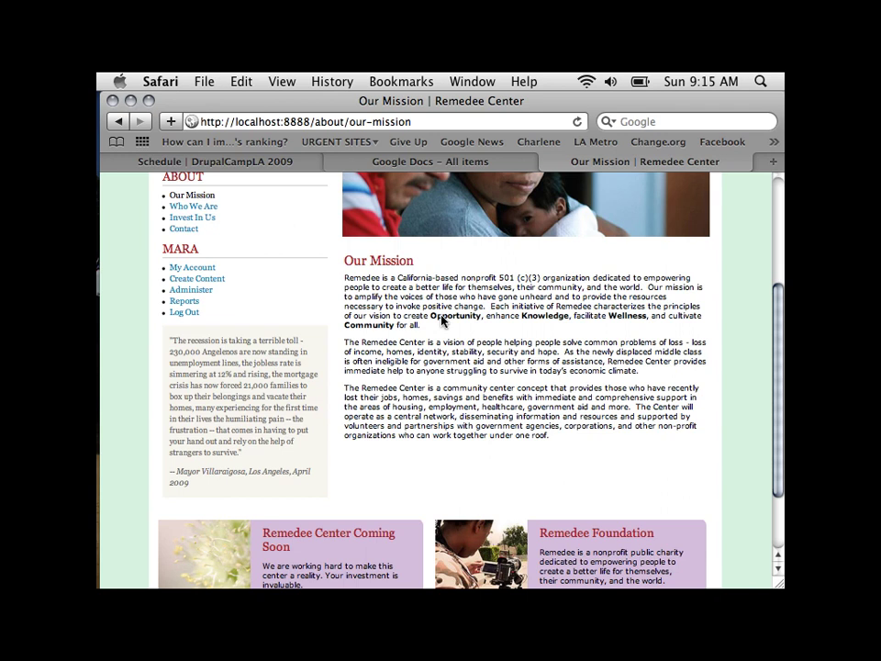
scroll(442, 320, up, 3)
scroll(442, 320, down, 2)
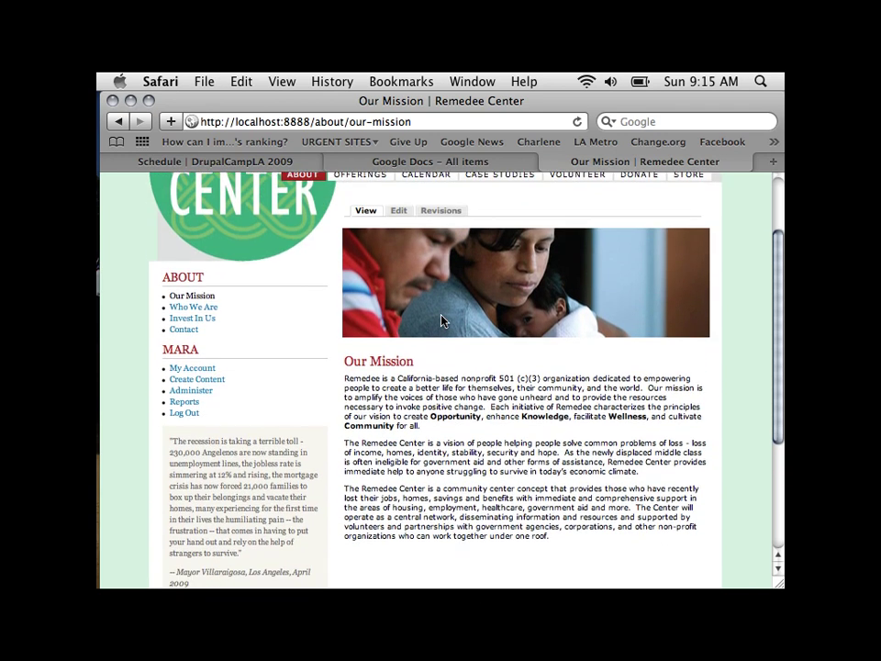
scroll(442, 320, up, 1)
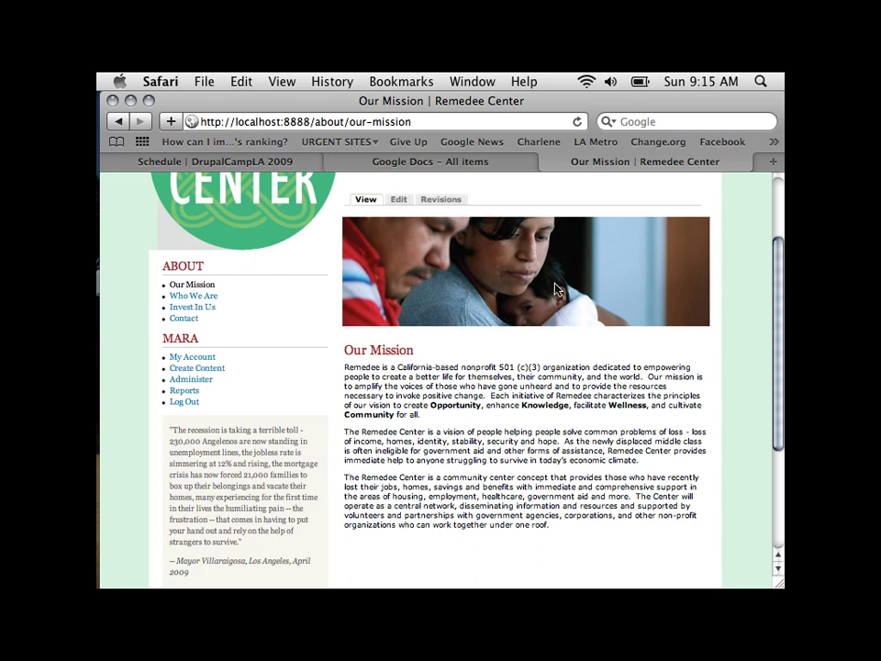
Open the Our Mission page for editing and examine its title, page type and featured photo fields
click(400, 207)
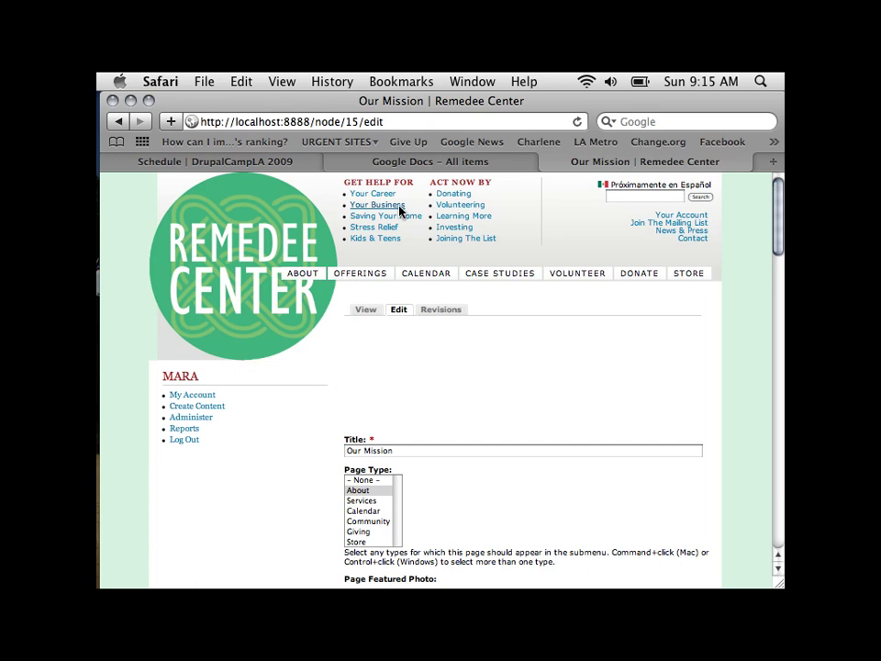
scroll(456, 343, down, 5)
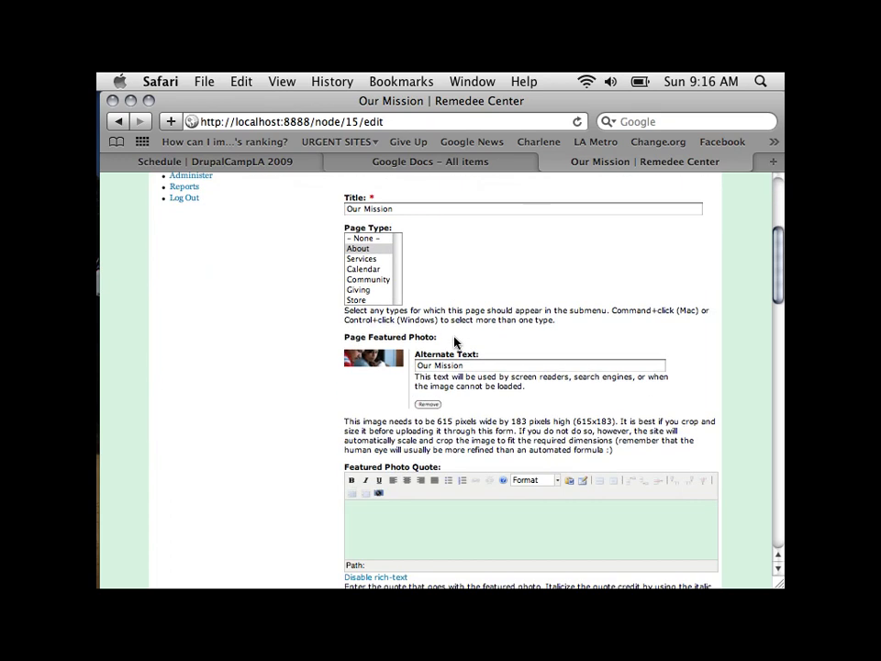
scroll(456, 342, up, 5)
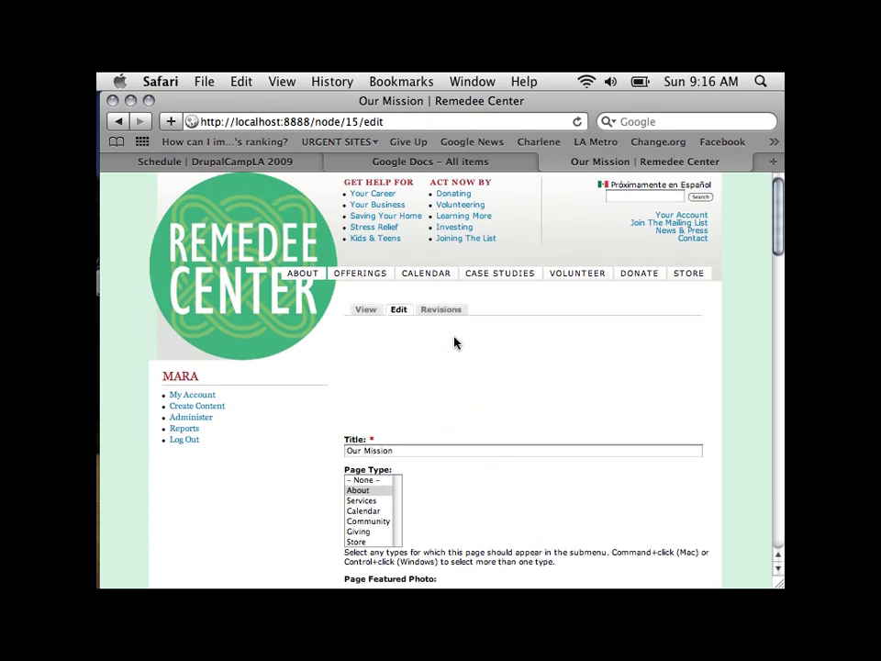
scroll(456, 535, down, 4)
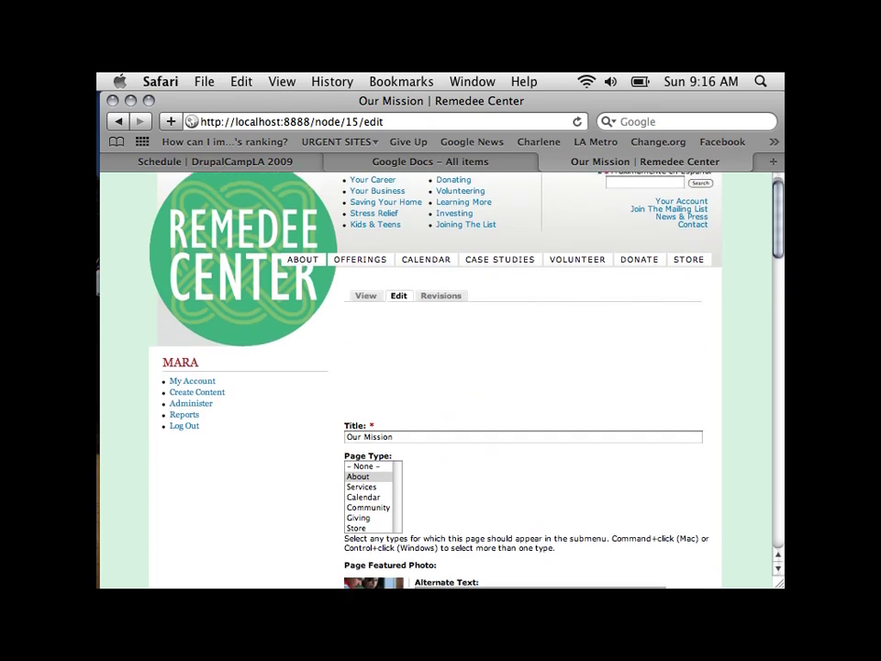
scroll(441, 376, down, 3)
scroll(441, 377, up, 2)
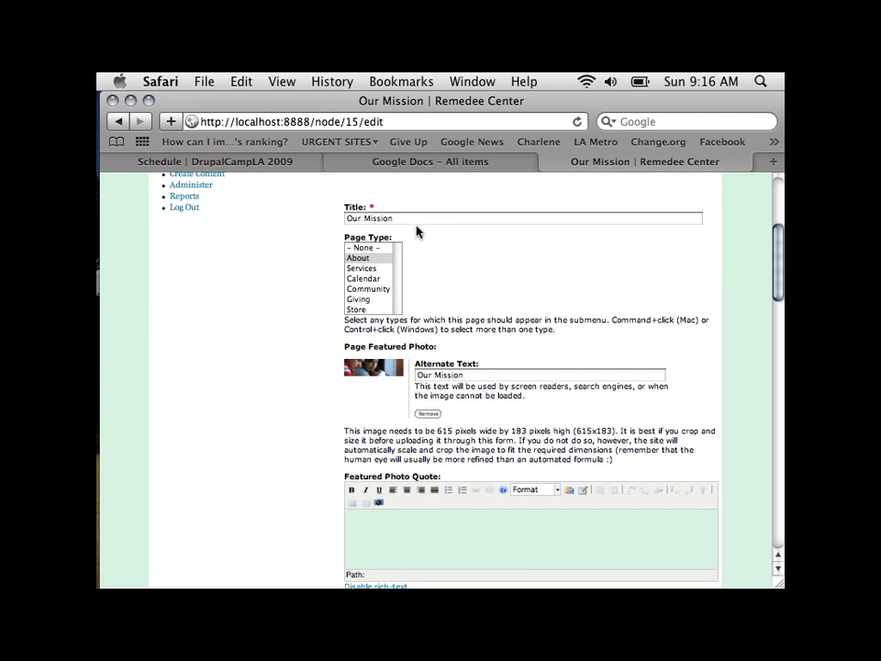
Examine the edit form from the title through the body, menu settings, meta tags and revision information
drag(408, 218, 342, 218)
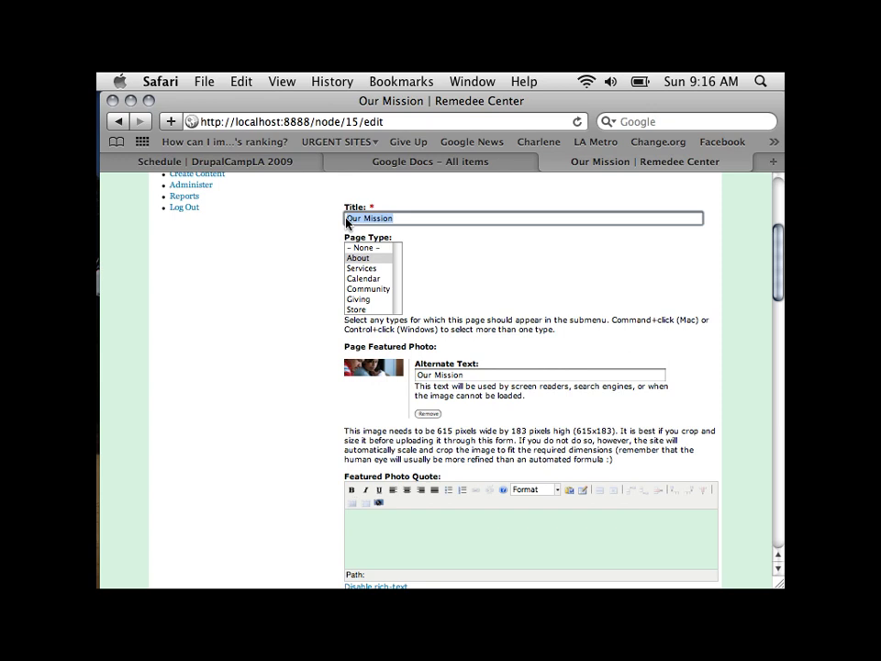
scroll(311, 346, down, 10)
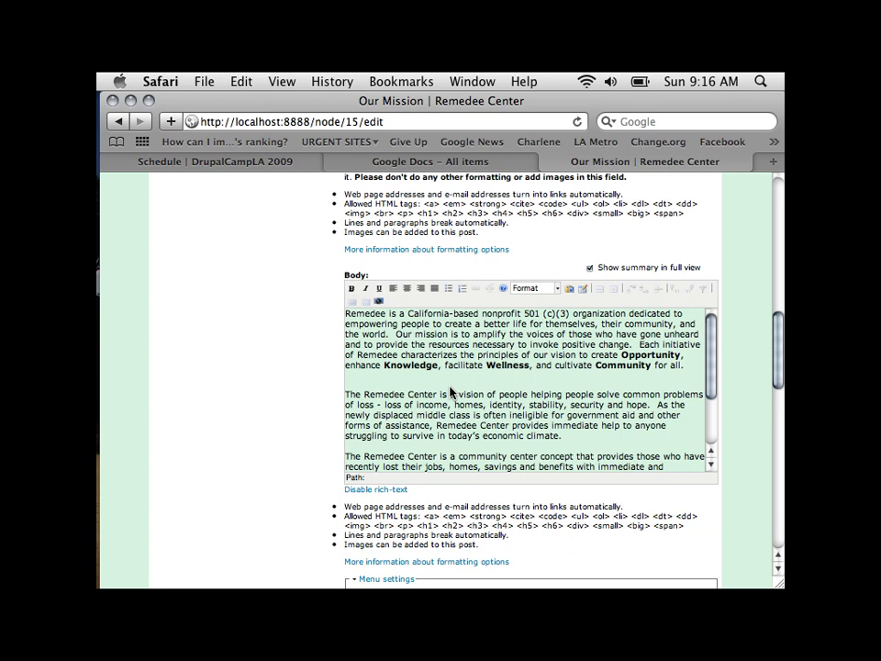
scroll(450, 393, up, 6)
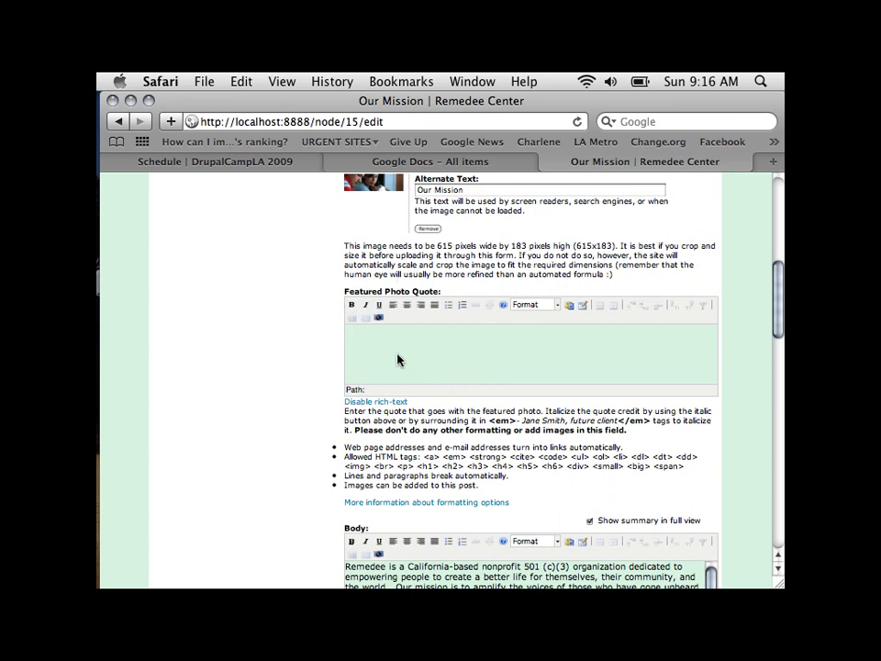
scroll(398, 358, up, 3)
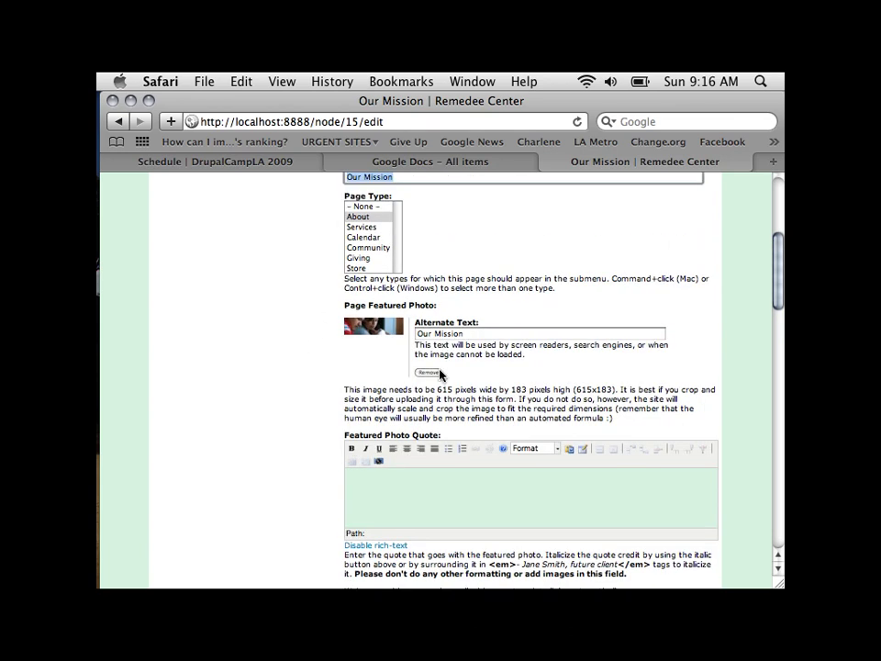
scroll(436, 474, down, 10)
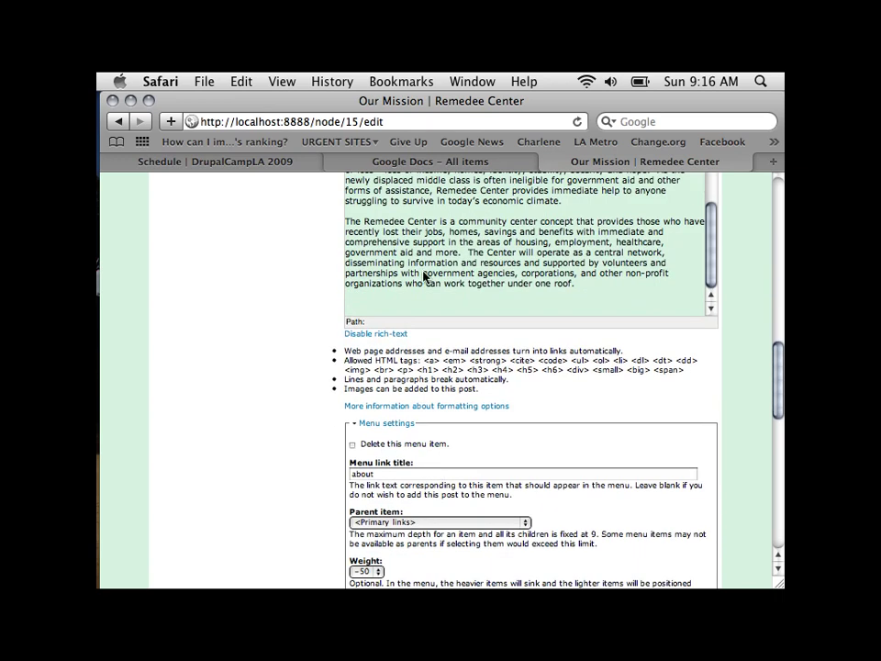
scroll(425, 276, down, 5)
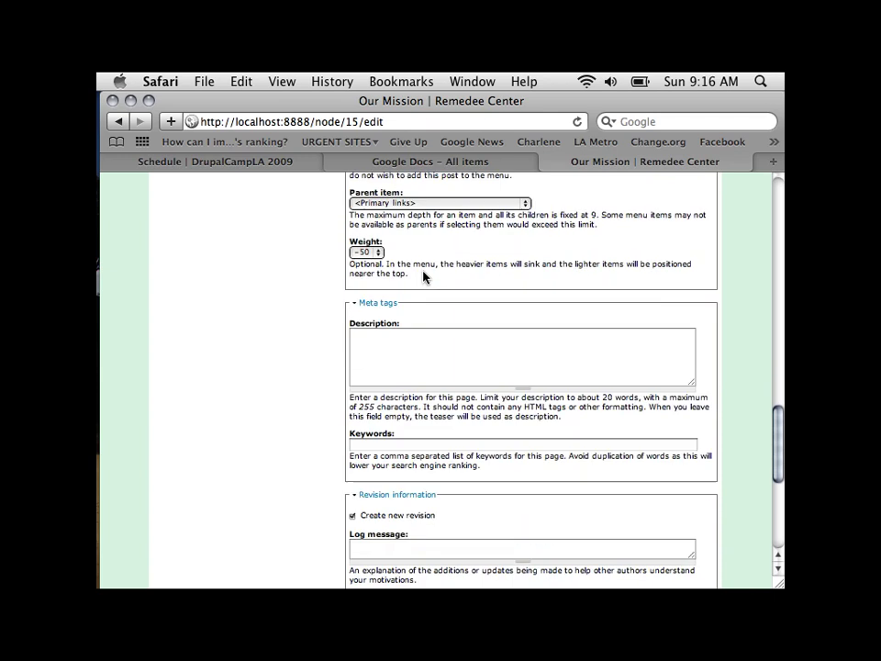
scroll(423, 275, down, 3)
scroll(423, 276, up, 8)
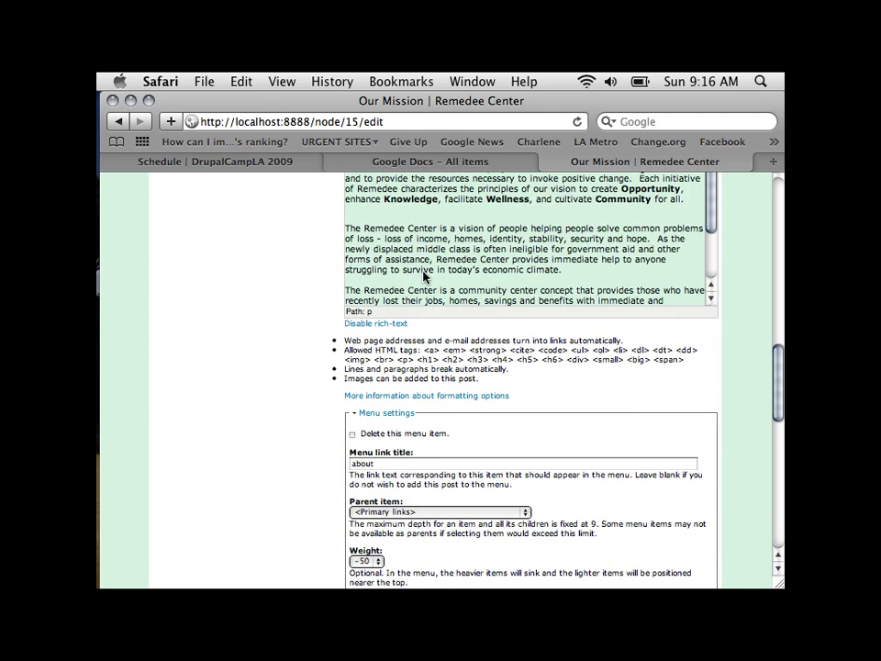
scroll(423, 275, up, 10)
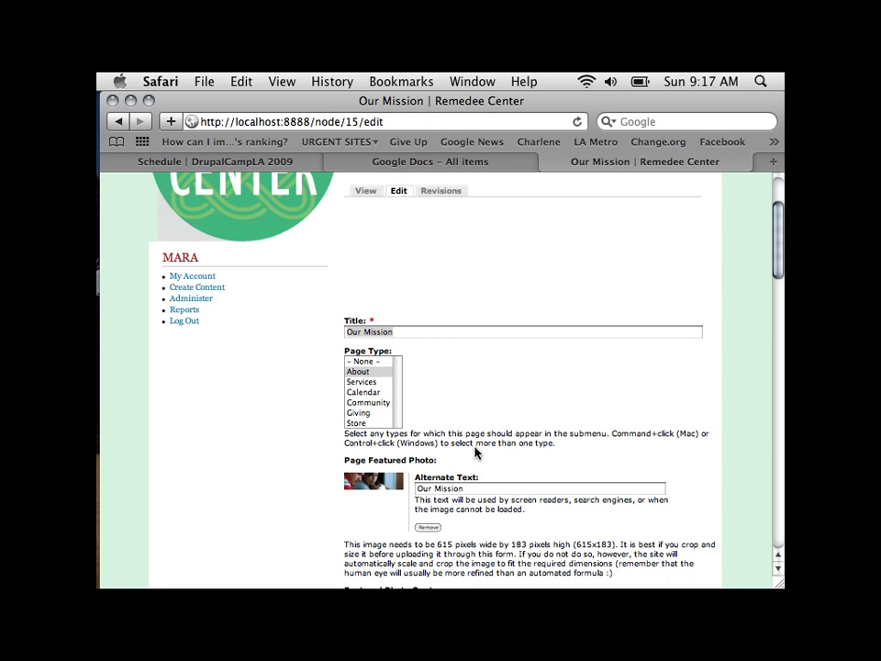
Examine the featured photo size instructions, the photo quote field and the Body editor in the edit form
scroll(474, 447, down, 3)
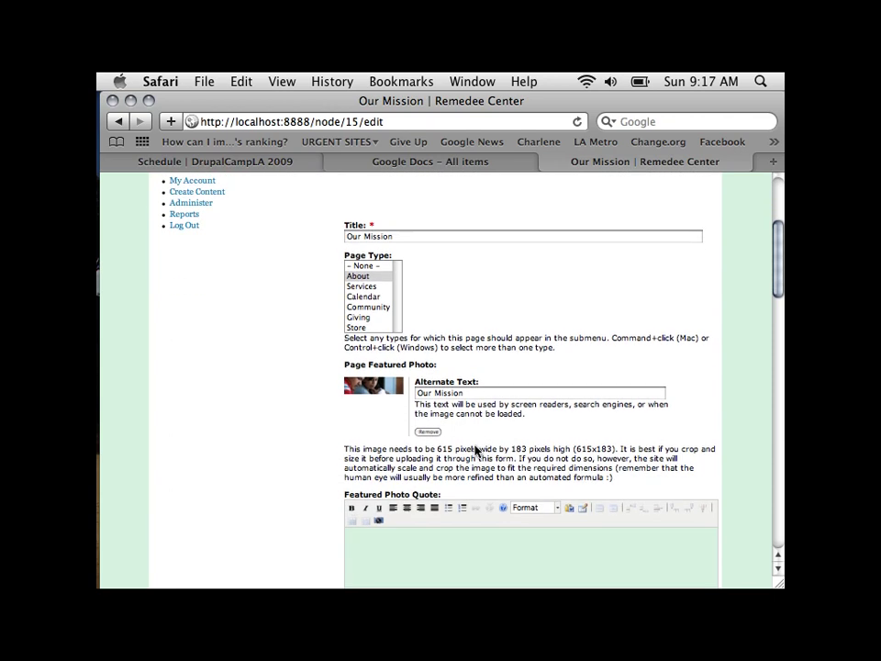
drag(464, 448, 381, 312)
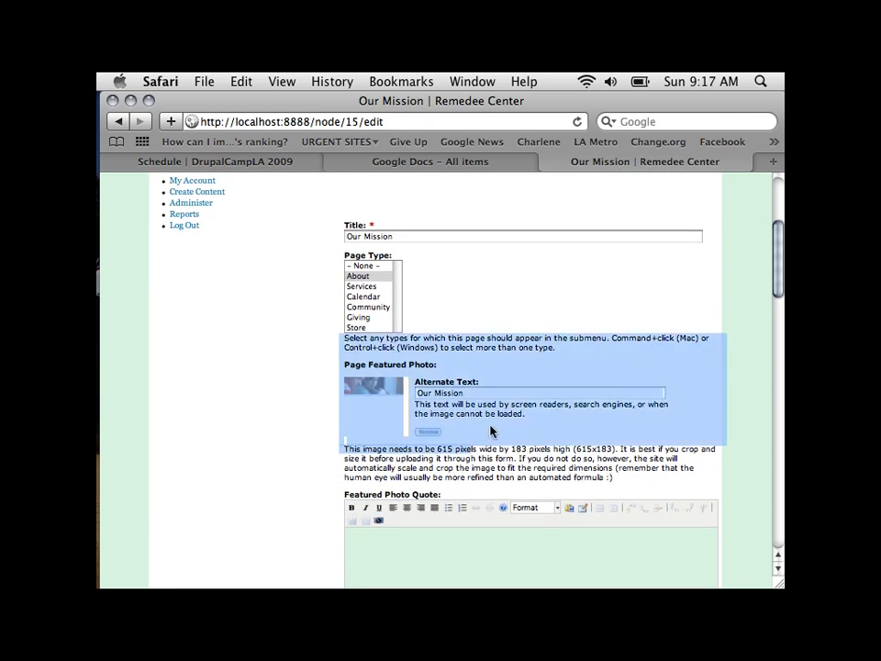
click(157, 373)
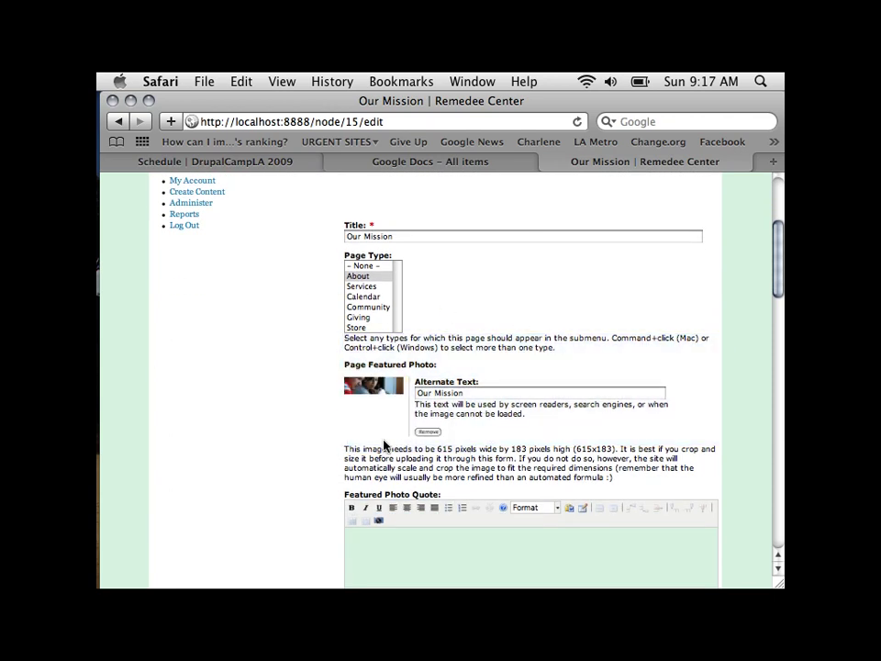
scroll(395, 449, down, 2)
scroll(401, 490, down, 6)
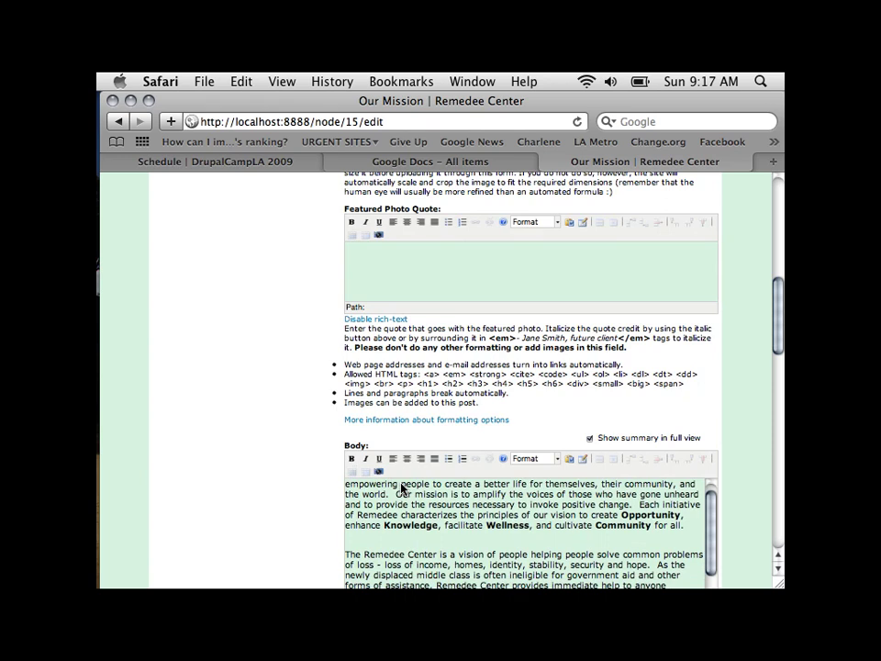
scroll(402, 489, up, 3)
scroll(401, 487, down, 5)
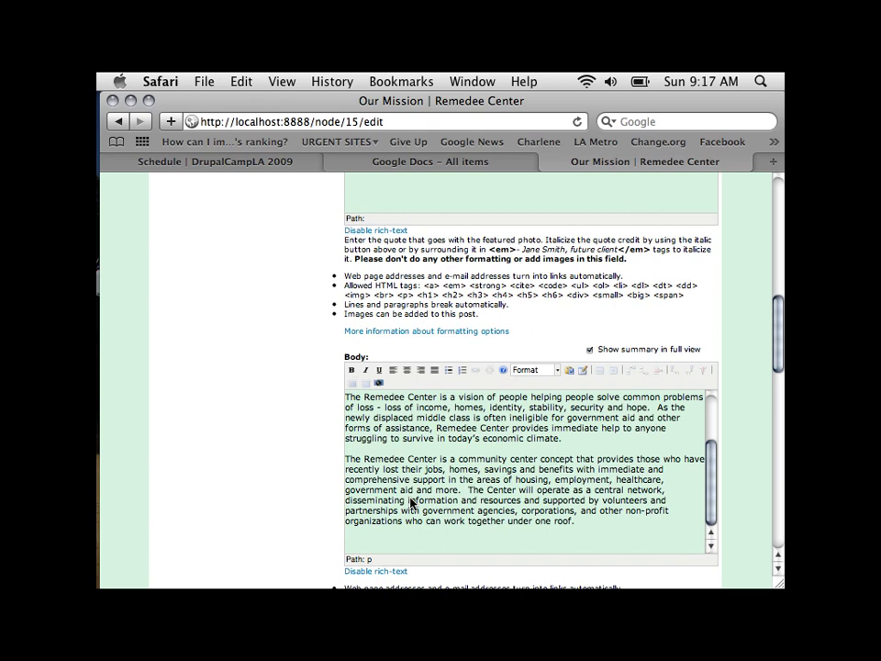
scroll(411, 503, down, 3)
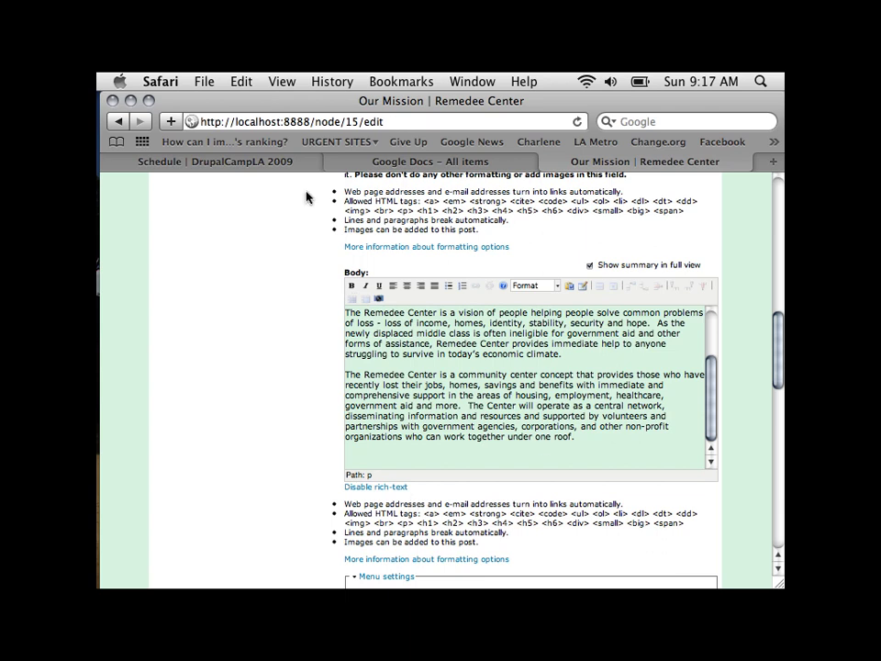
scroll(512, 399, down, 1)
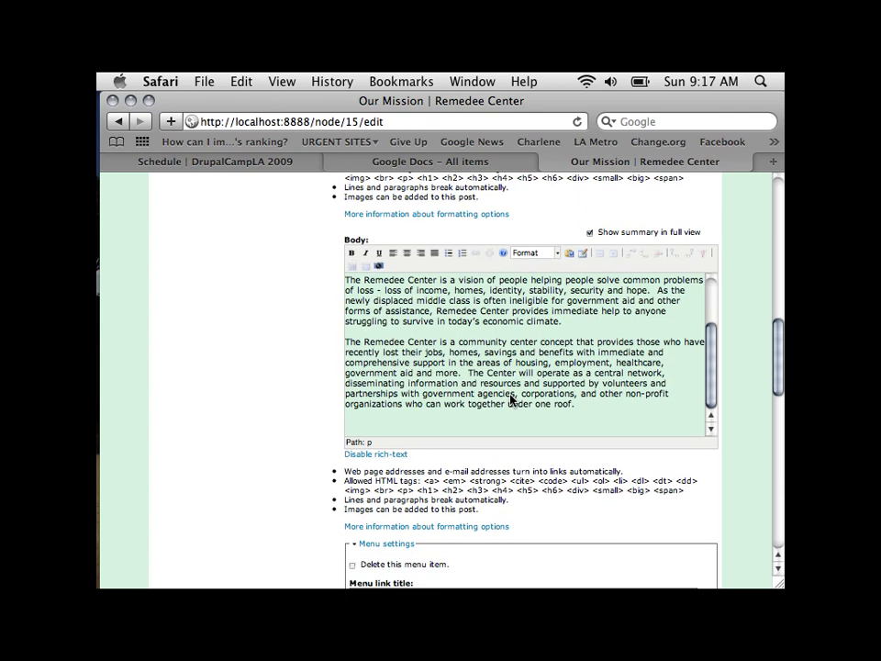
Toggle the Body field between rich-text and HTML source, finish in rich-text mode, and review the featured photo and quote fields above
click(358, 454)
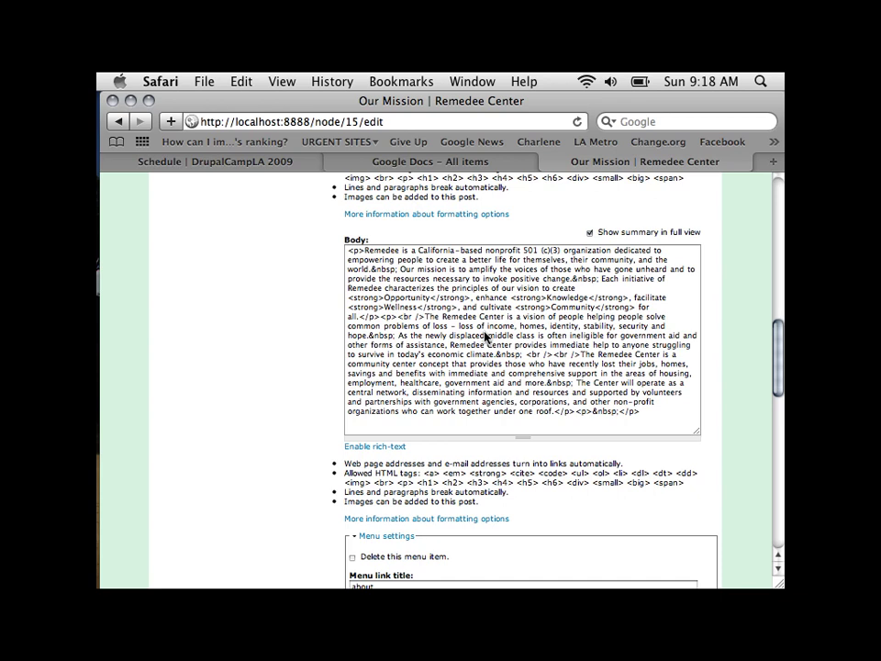
click(375, 447)
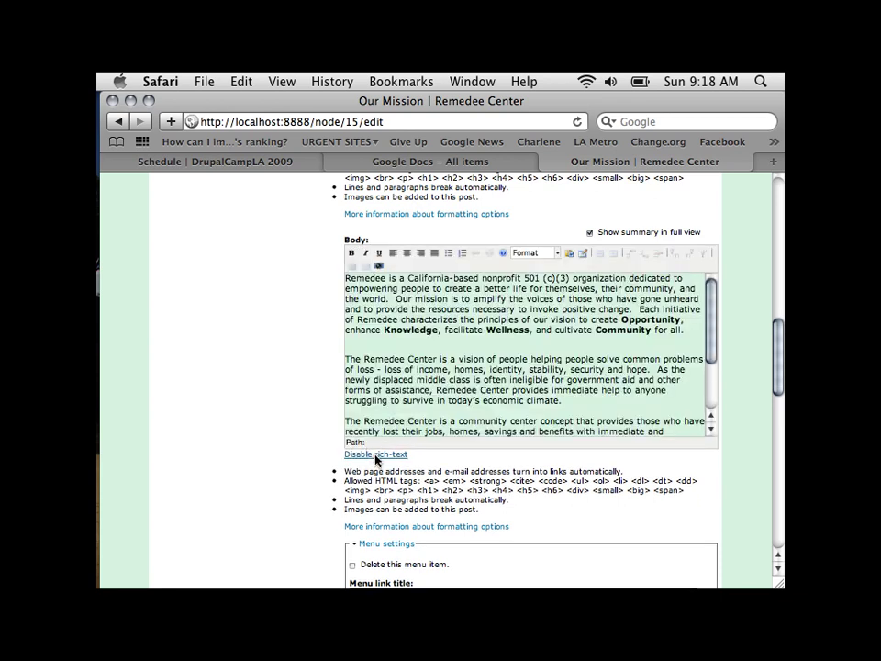
click(375, 454)
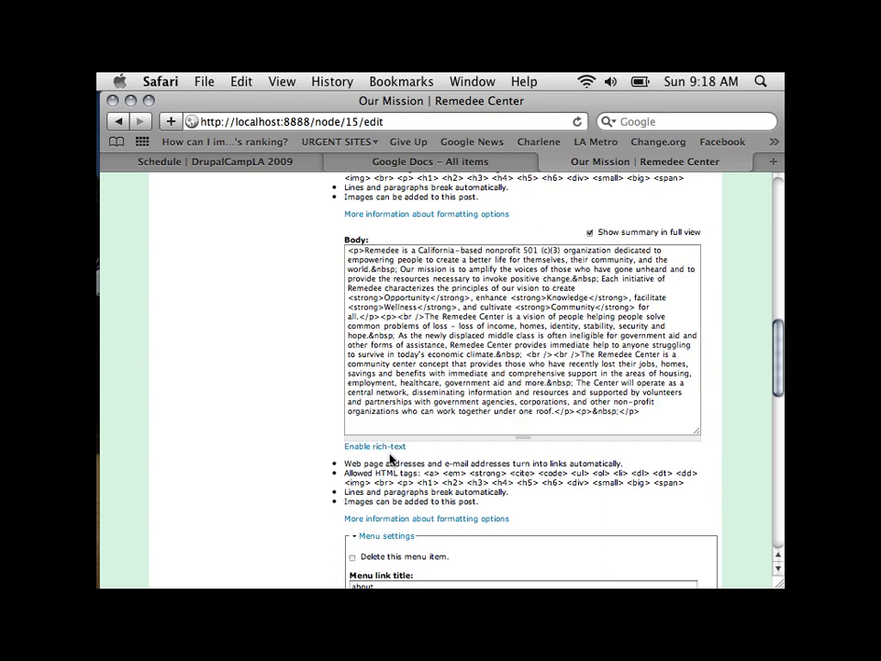
click(388, 454)
click(388, 453)
click(389, 455)
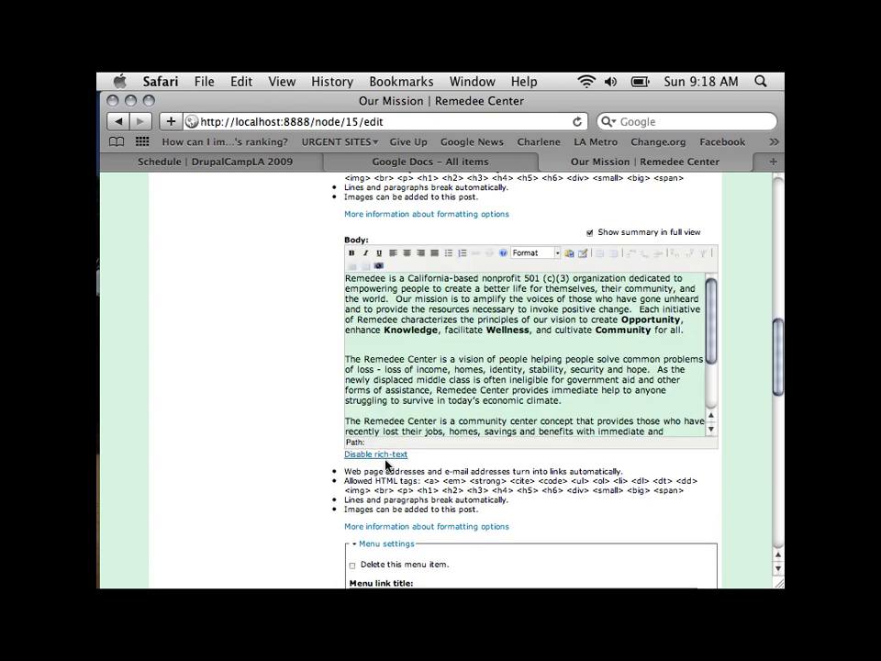
click(386, 459)
click(387, 447)
scroll(390, 456, up, 6)
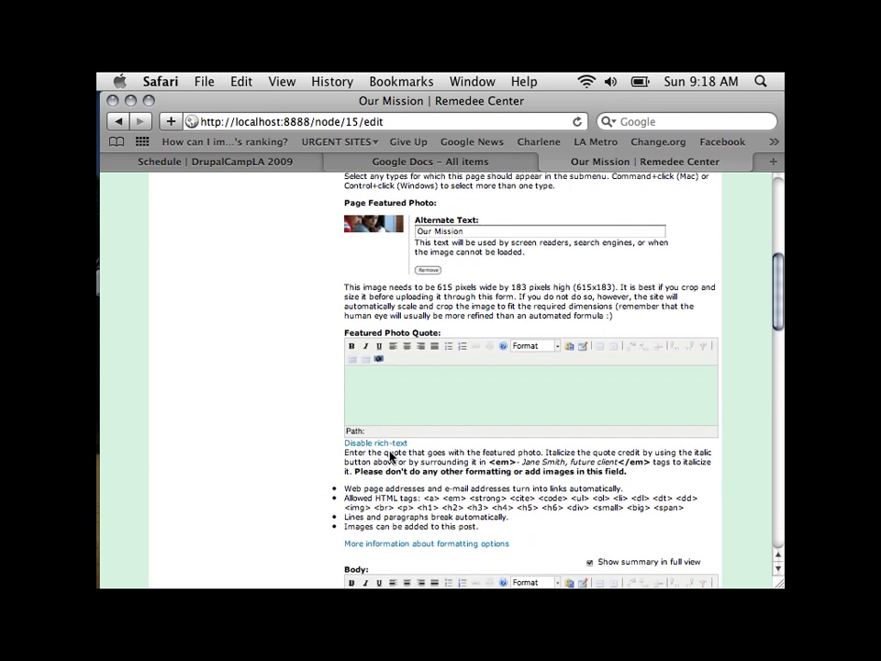
scroll(377, 445, up, 3)
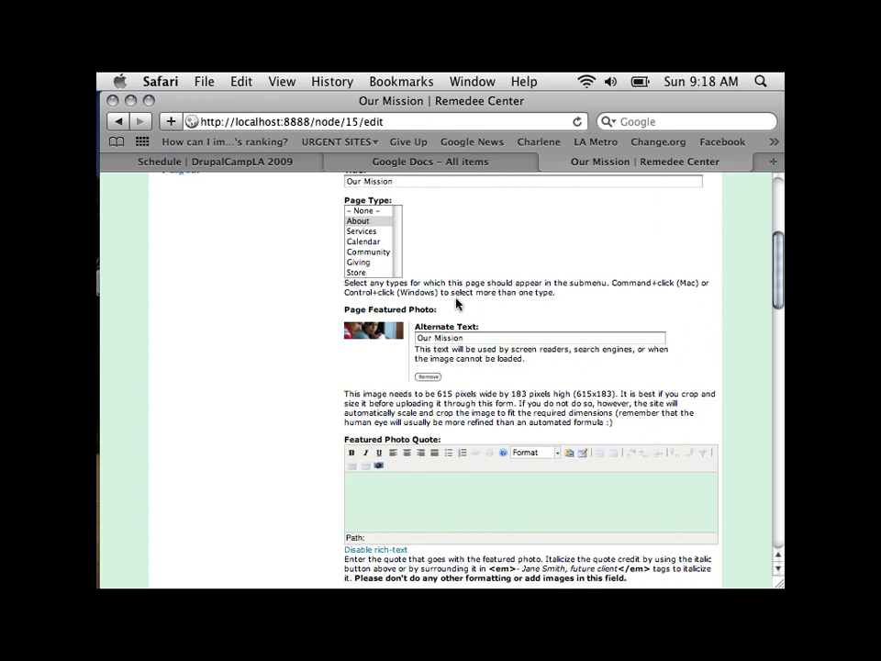
scroll(474, 387, down, 5)
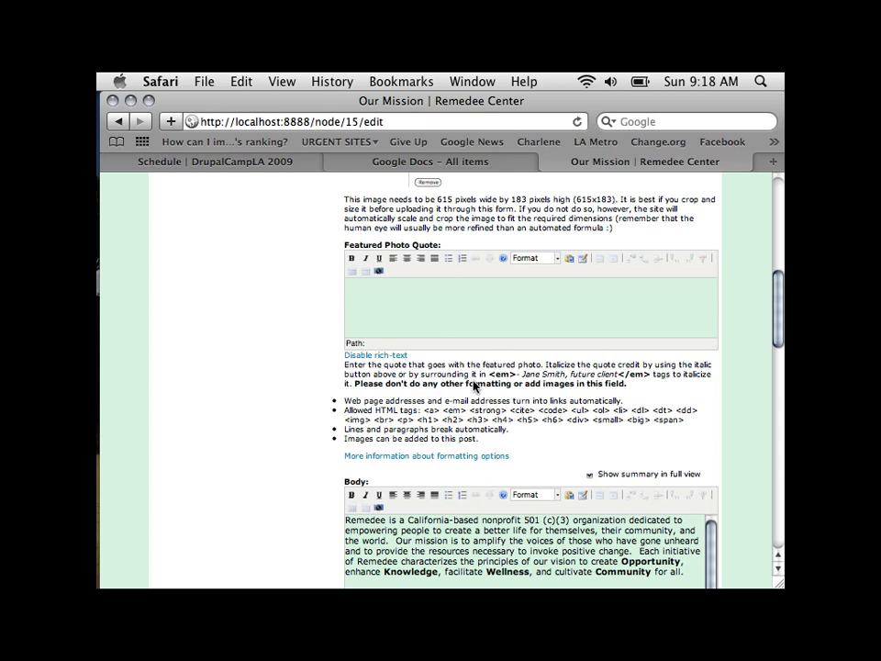
Open the Remedee Center home page at localhost:8888 in a new browser tab
key(super+t)
text(loc)
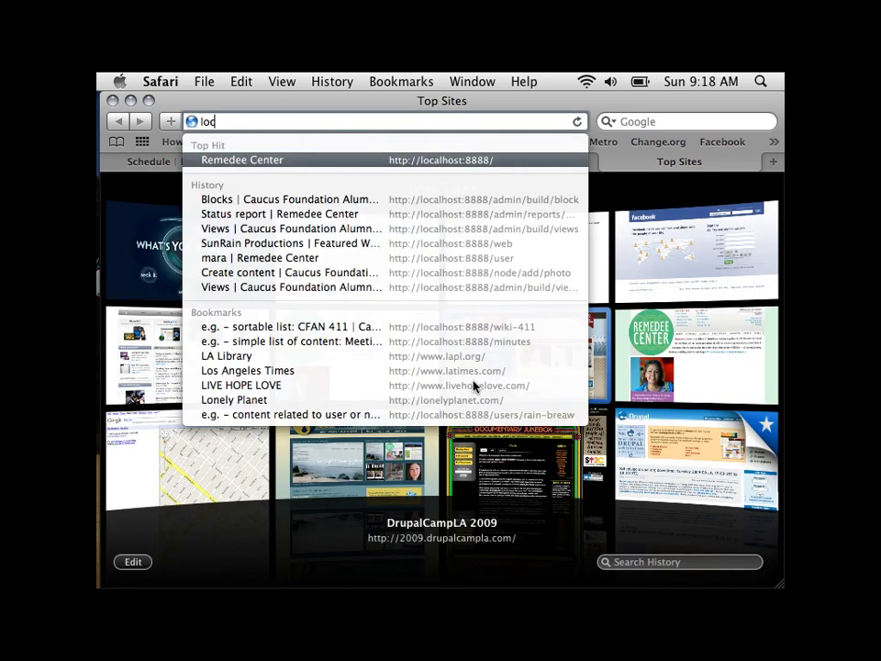
text(alhost:8888/)
key(Right)
text(a)
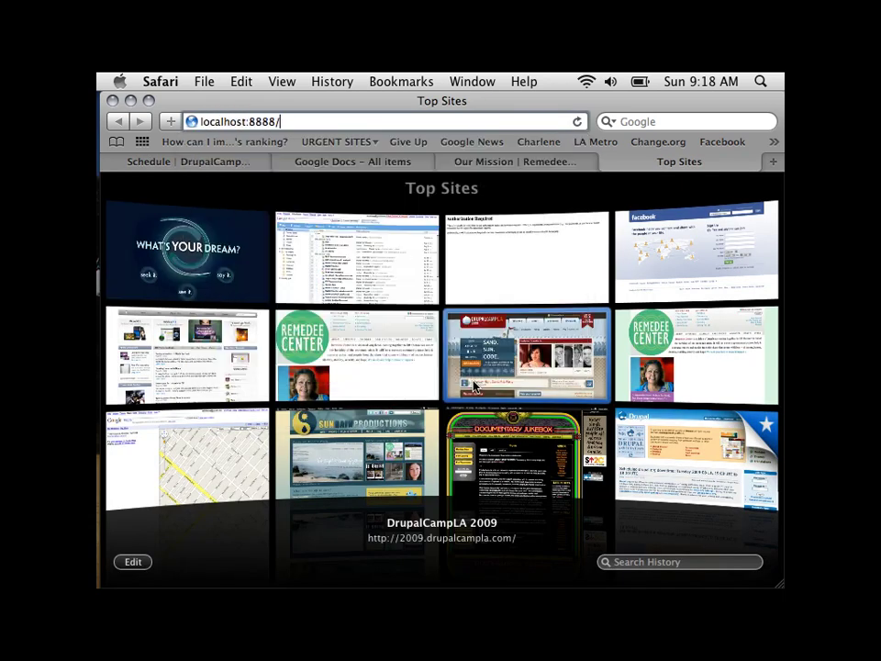
text(bout)
key(BackSpace)
key(BackSpace)
key(BackSpace)
key(BackSpace)
key(BackSpace)
key(Return)
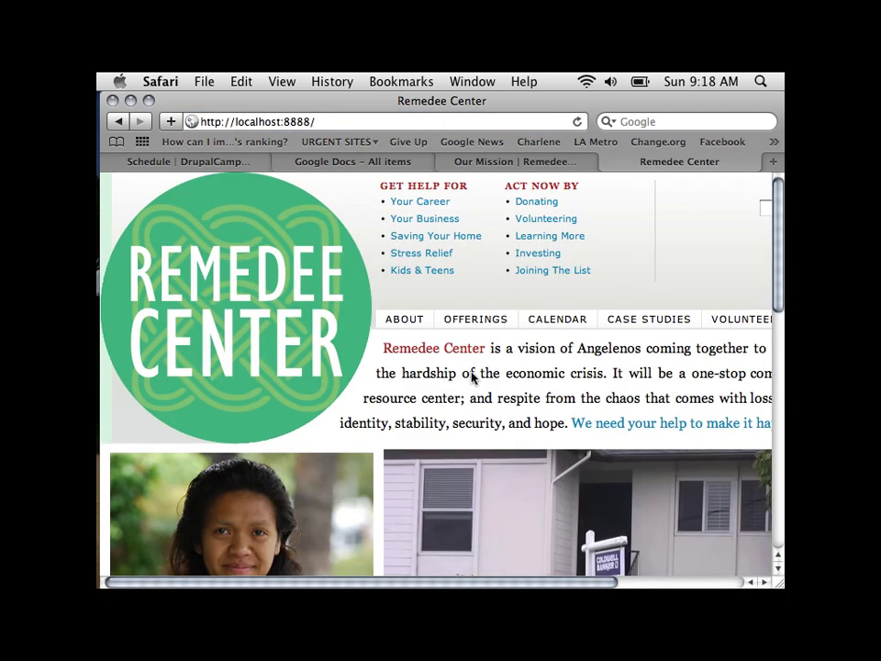
Open the site's About section and examine the published Our Mission page with its featured photo
click(418, 318)
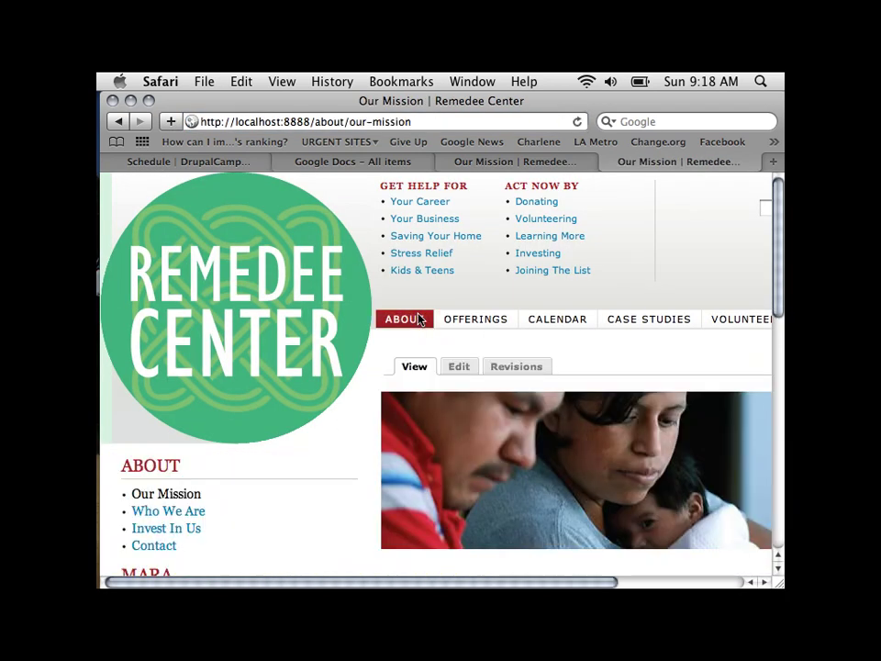
scroll(417, 318, down, 5)
scroll(418, 318, up, 3)
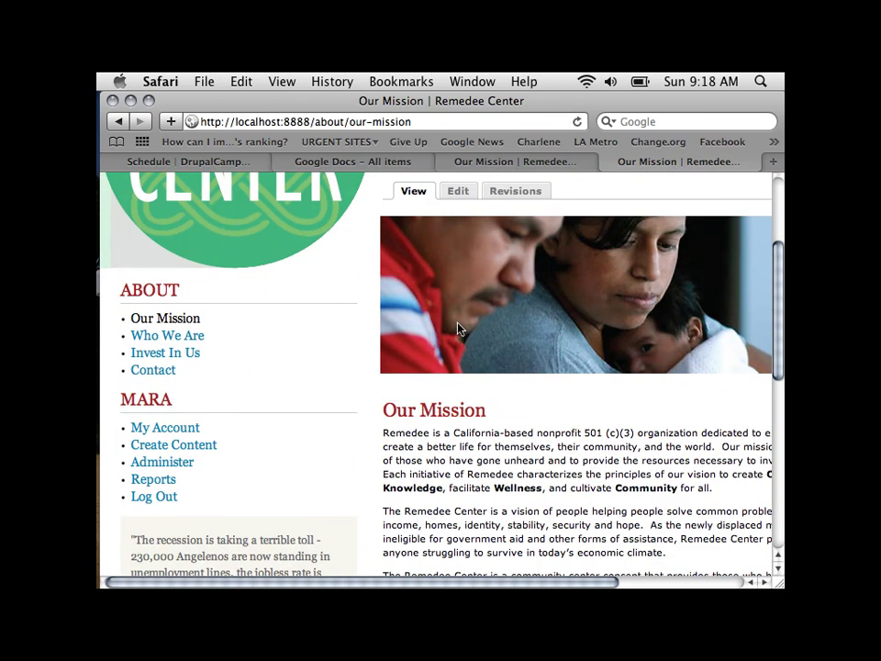
scroll(454, 319, up, 3)
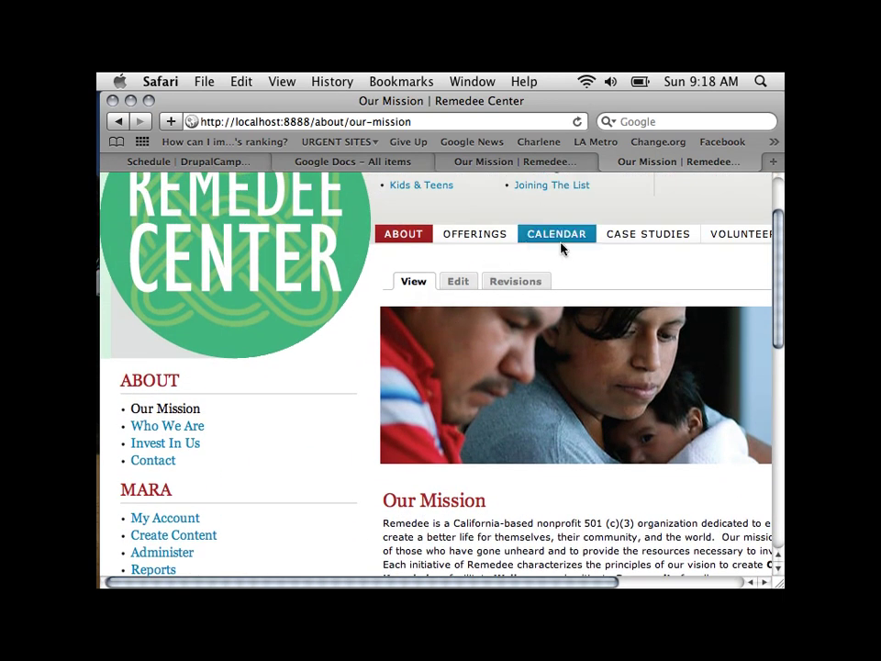
Open the Volunteer page and examine its featured photo, the quote beneath it and the body text
click(733, 237)
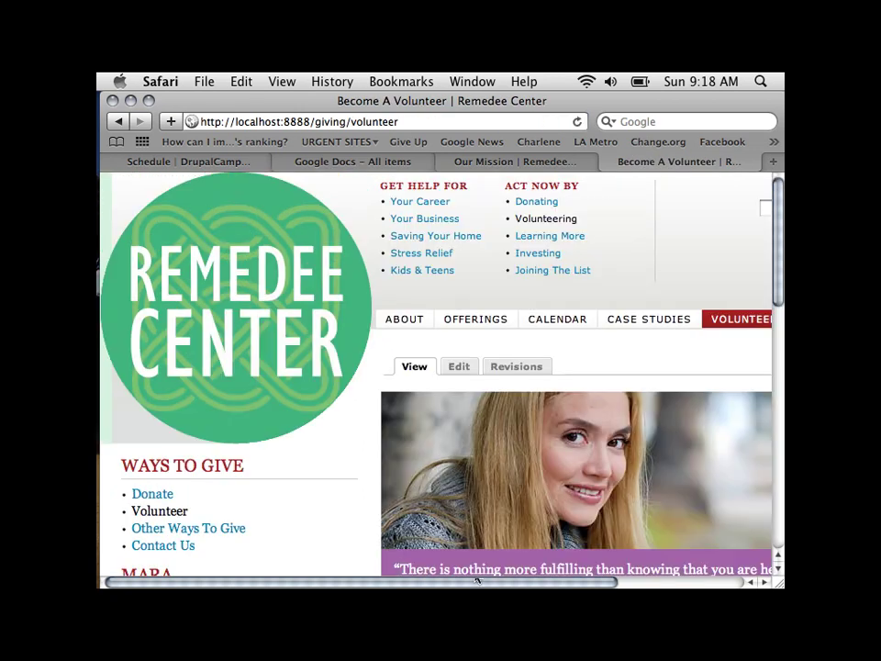
drag(475, 582, 597, 582)
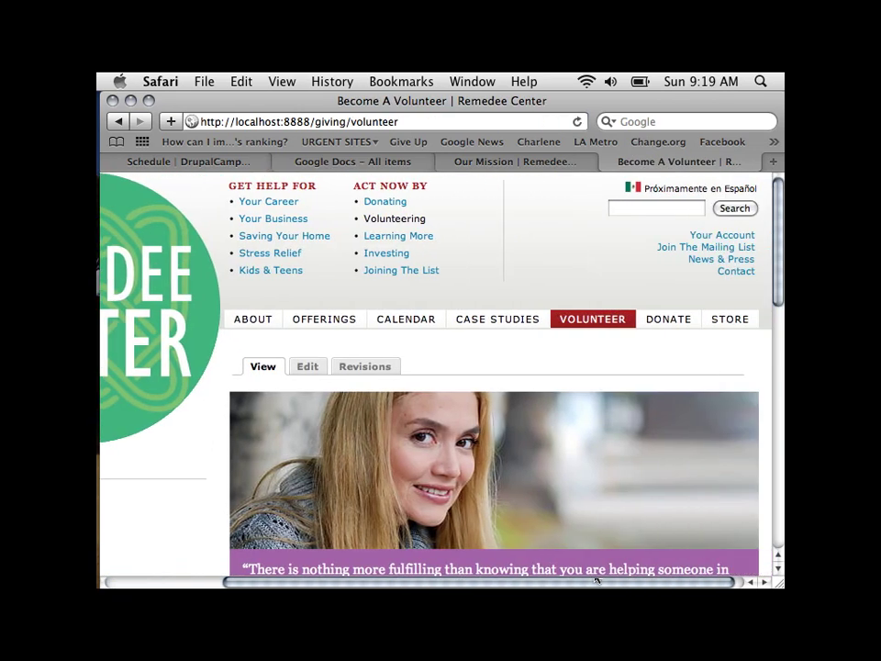
scroll(408, 485, down, 5)
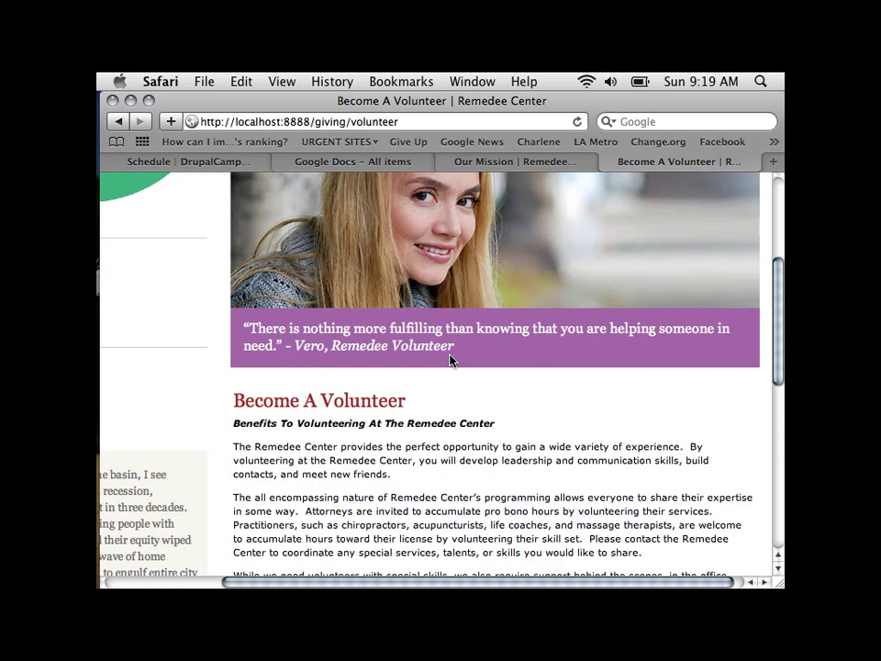
scroll(450, 360, down, 5)
scroll(452, 362, up, 2)
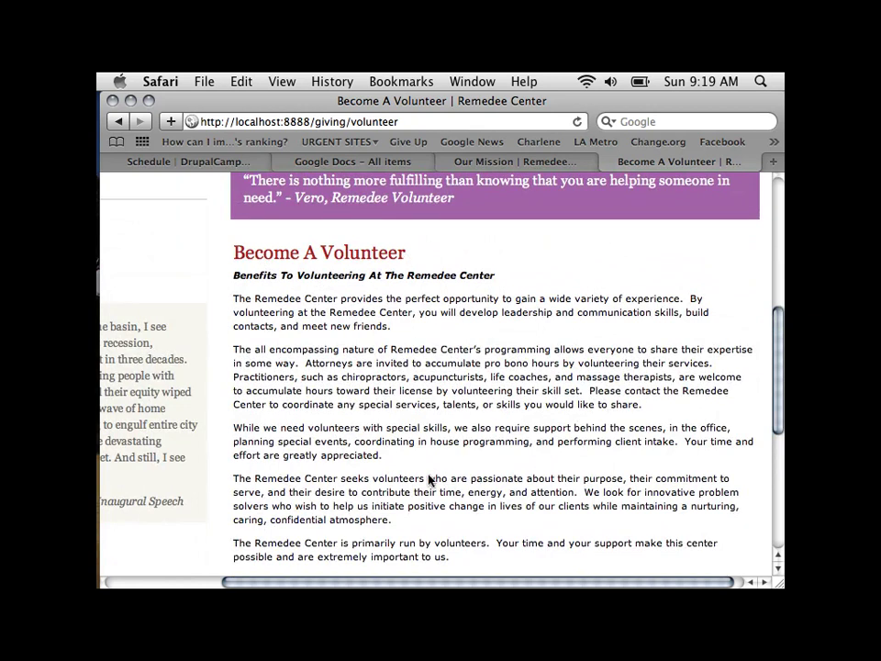
Return to the Our Mission edit form and enter "A Quote Here." as the Featured Photo Quote
click(523, 163)
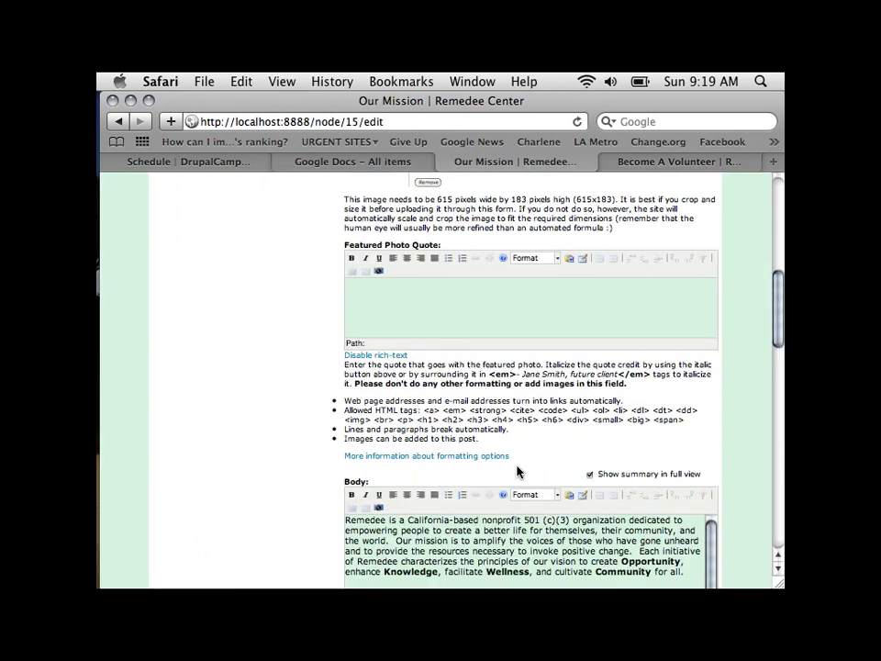
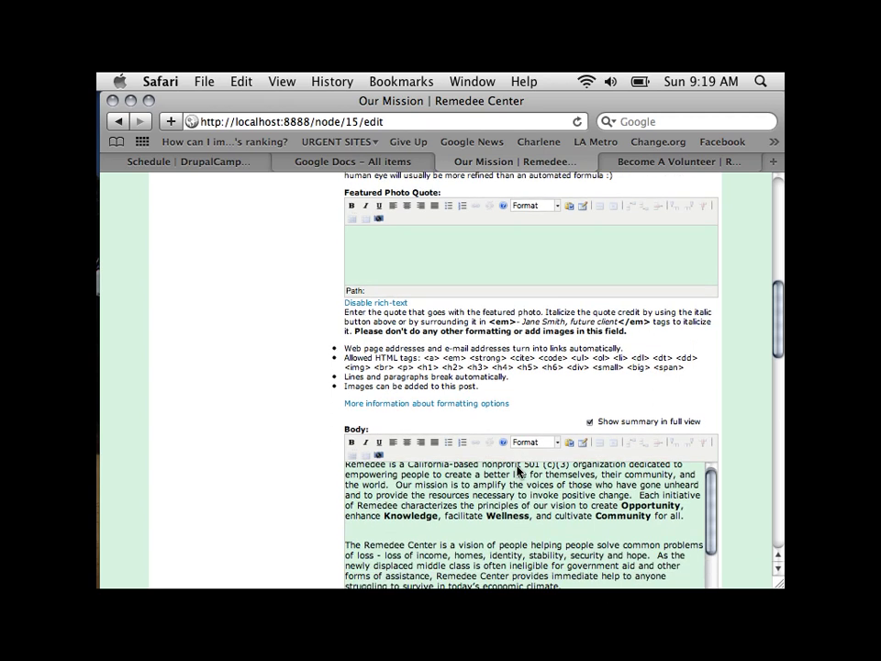
click(427, 249)
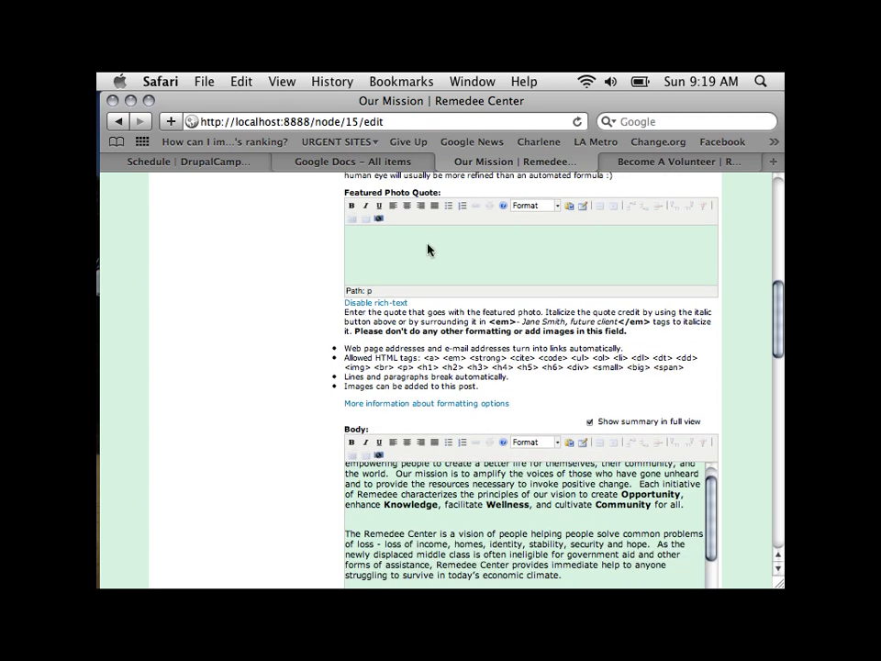
text(A Quote Here.)
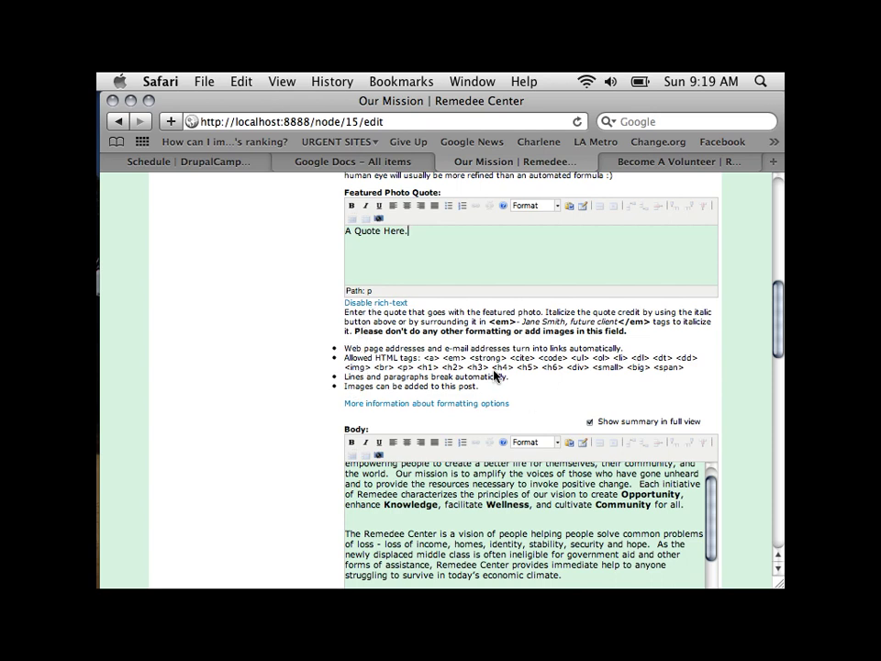
Examine the input format guidelines, allowed HTML tags and quote-entry instructions below the Featured Photo Quote field
drag(482, 393, 352, 356)
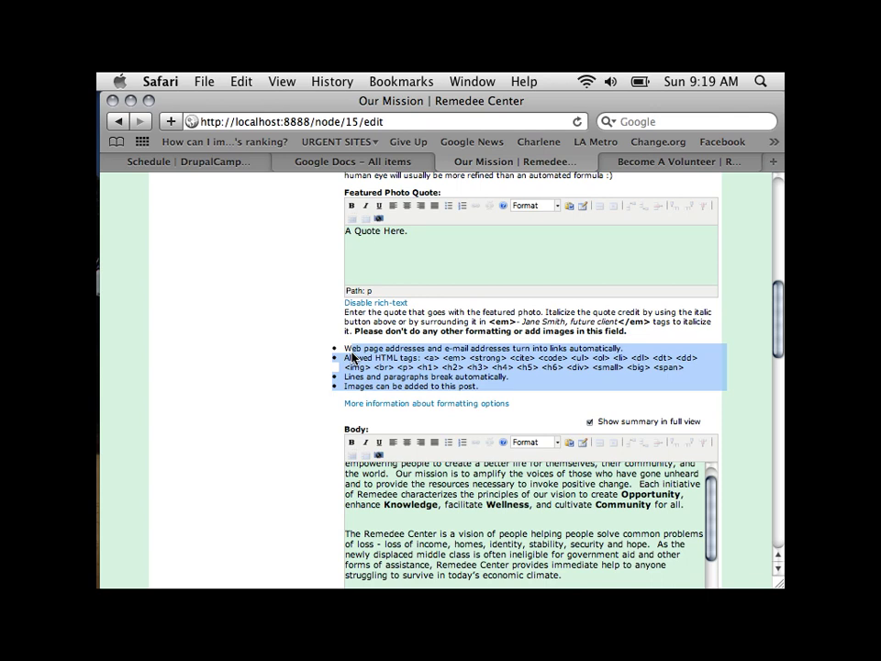
click(541, 390)
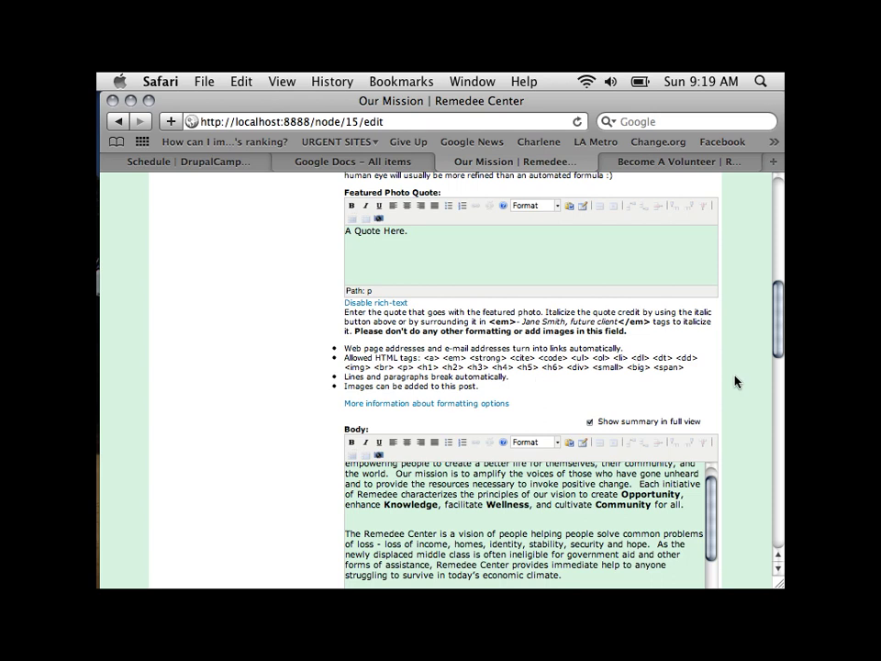
drag(695, 370, 428, 365)
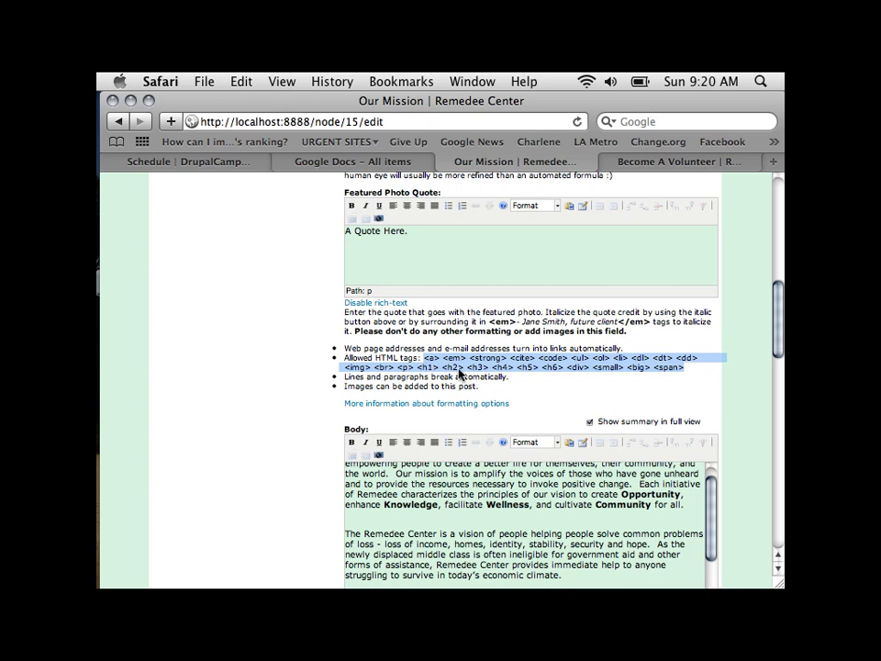
click(539, 391)
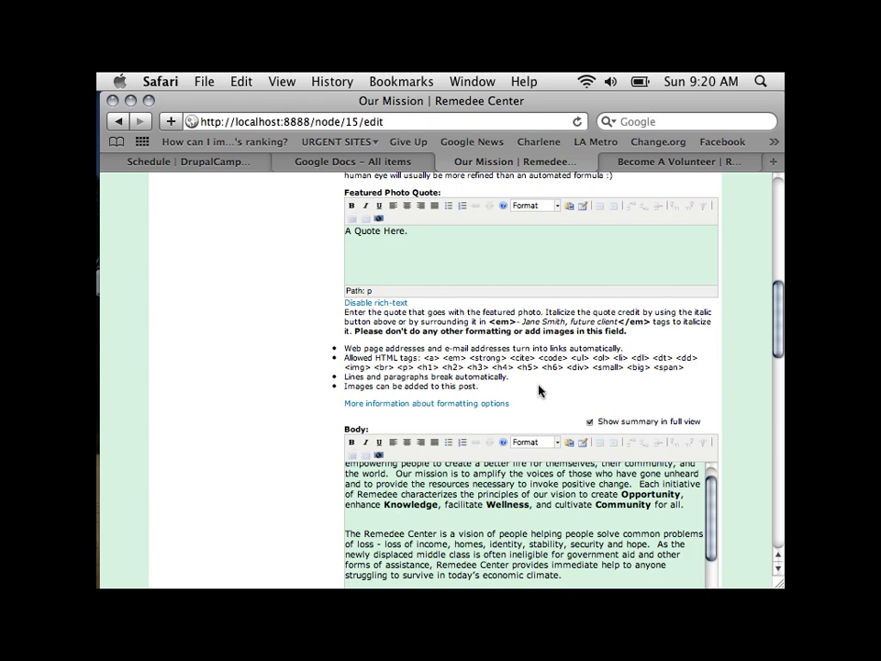
drag(510, 377, 347, 358)
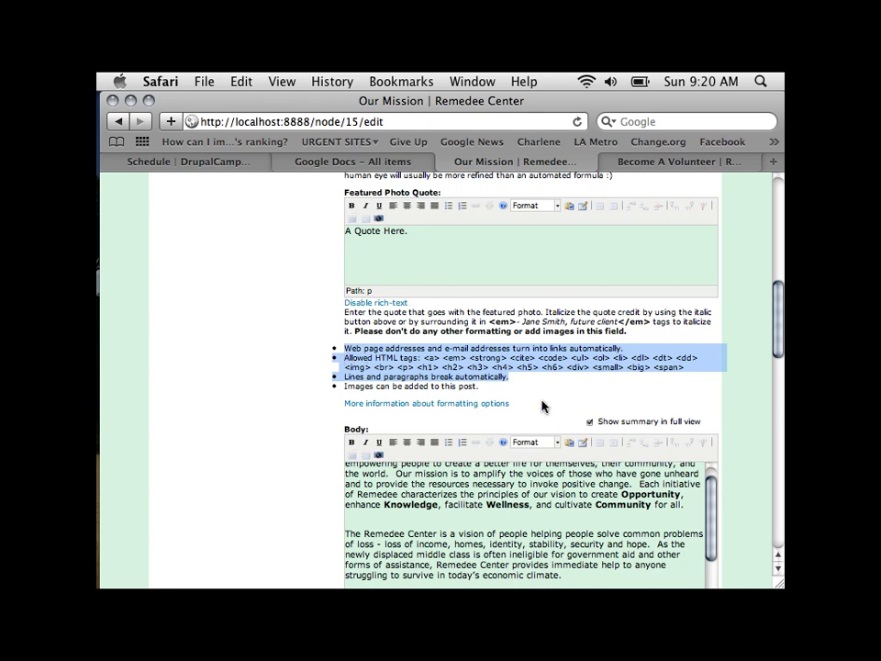
drag(541, 390, 342, 353)
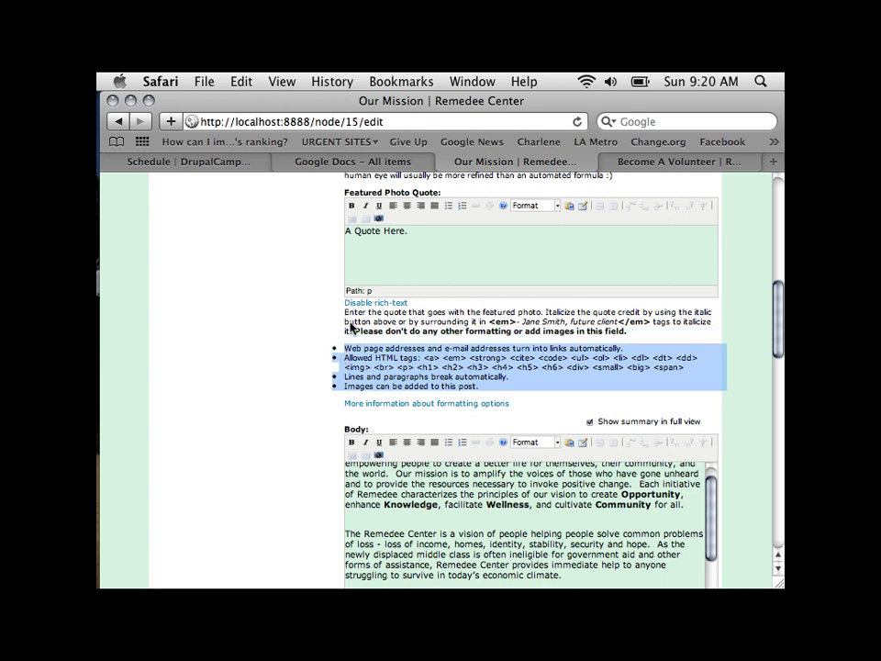
right_click(348, 321)
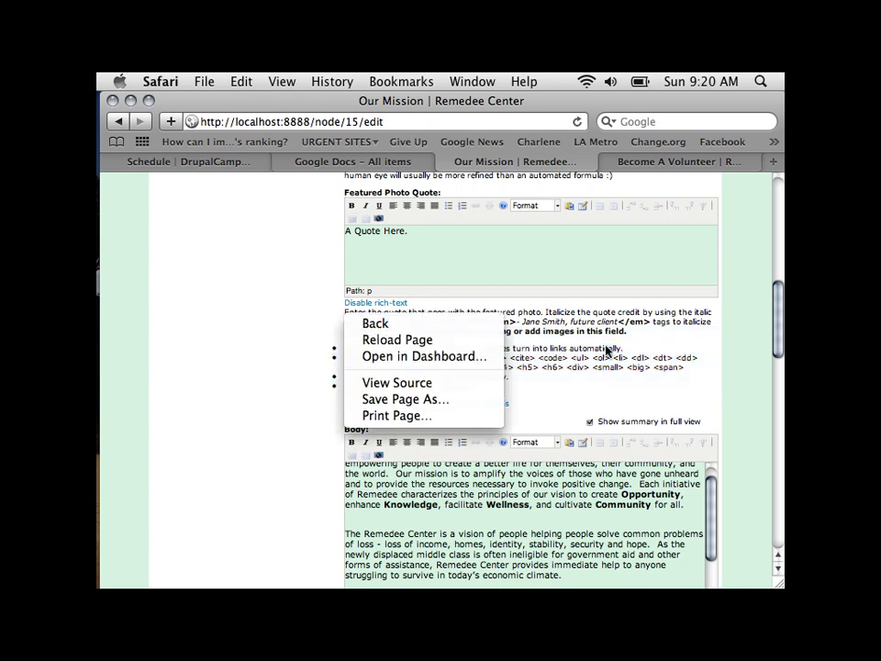
click(642, 348)
drag(627, 332, 341, 318)
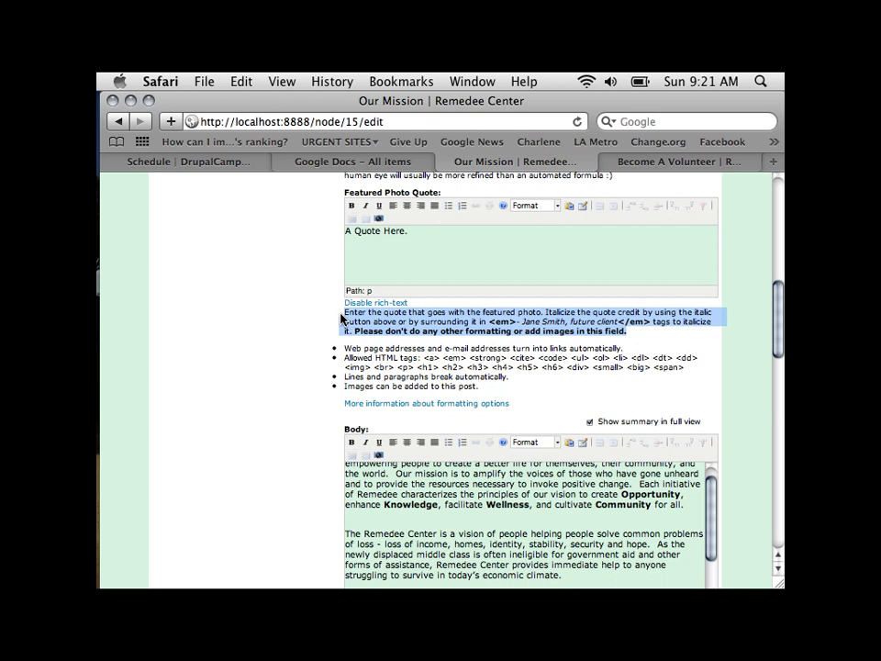
scroll(281, 354, down, 5)
scroll(281, 354, up, 5)
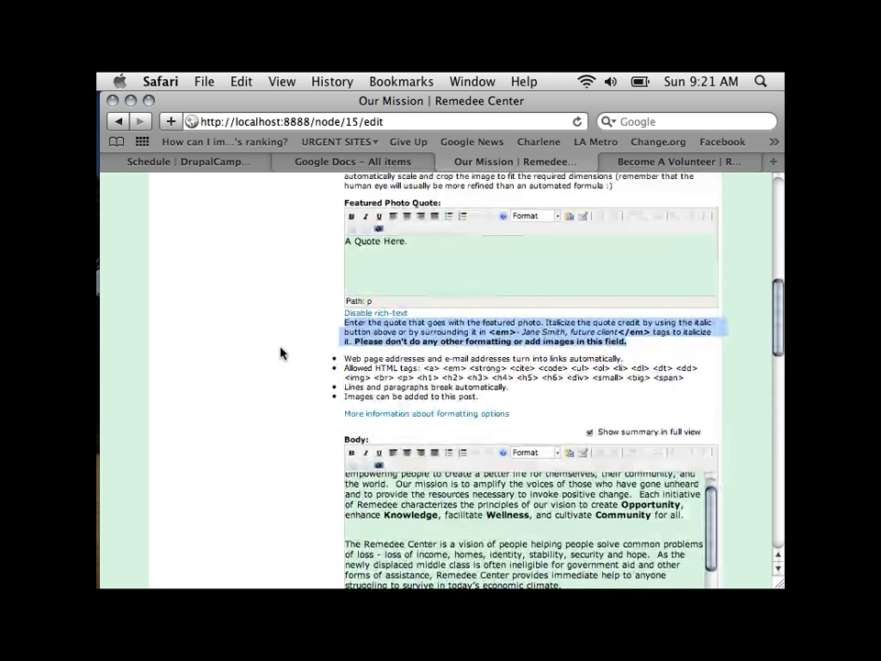
Review the published Volunteer page's photo quote, and compare it with the published Our Mission page
click(704, 165)
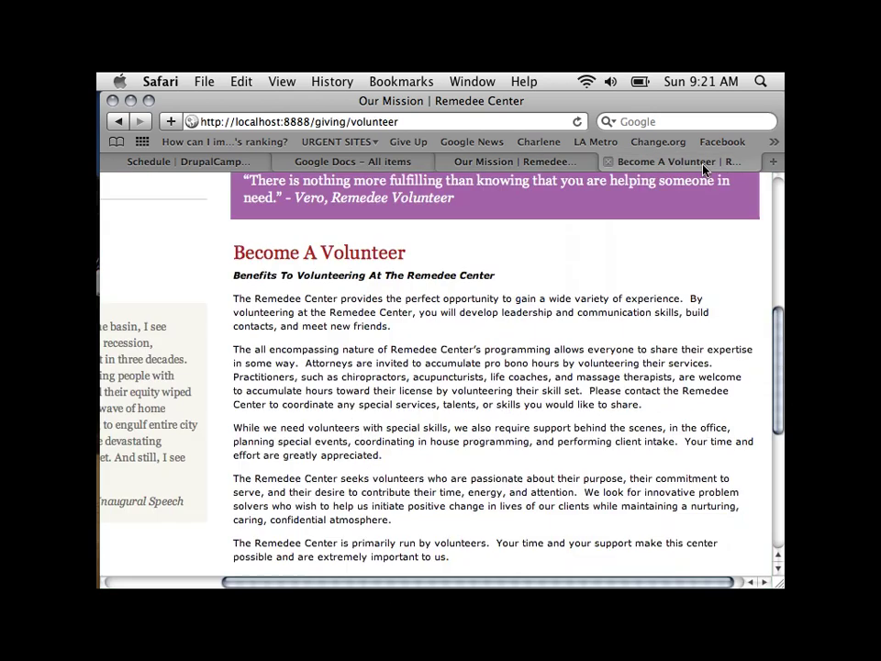
scroll(383, 321, up, 5)
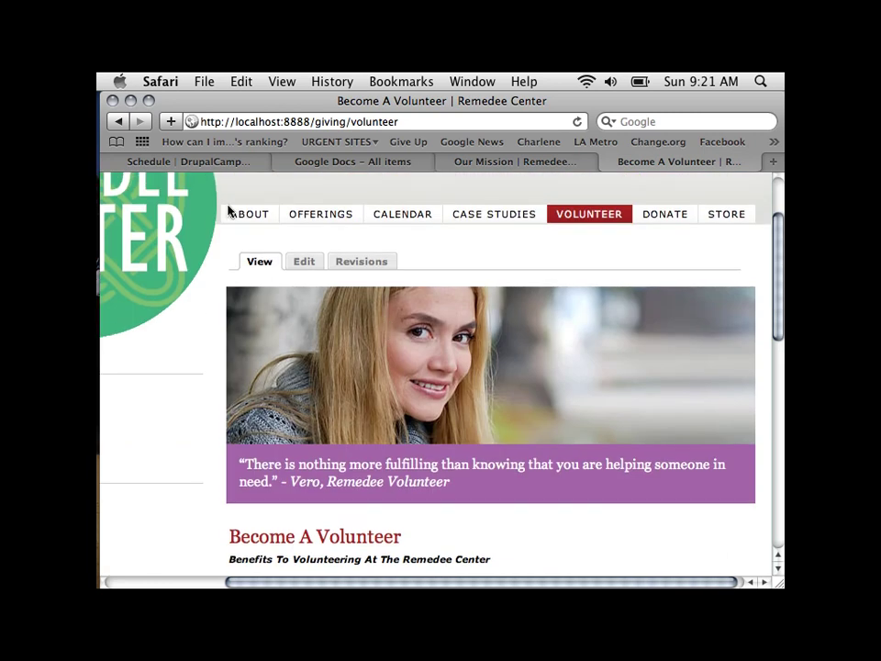
click(237, 213)
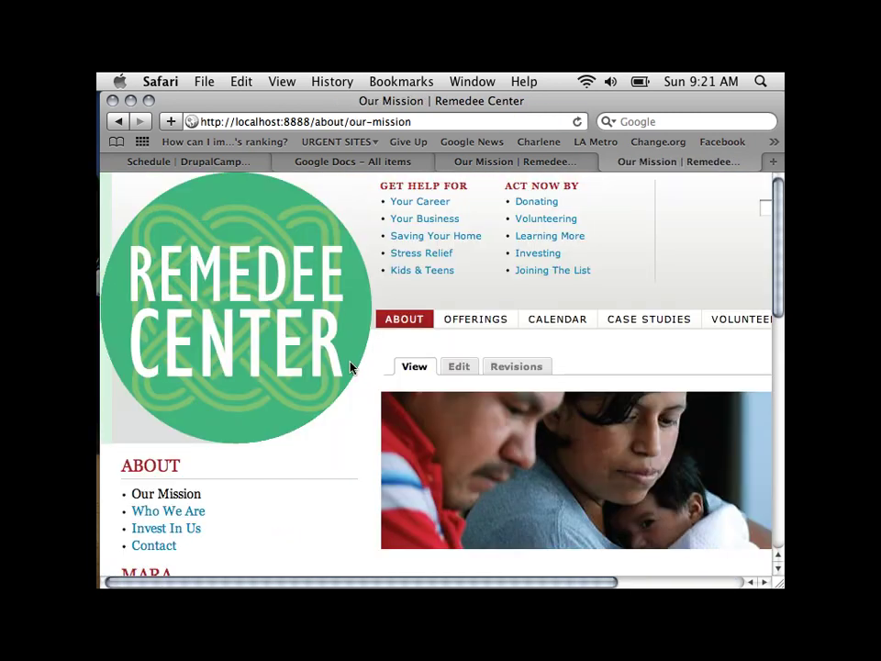
scroll(350, 367, down, 5)
scroll(403, 368, up, 1)
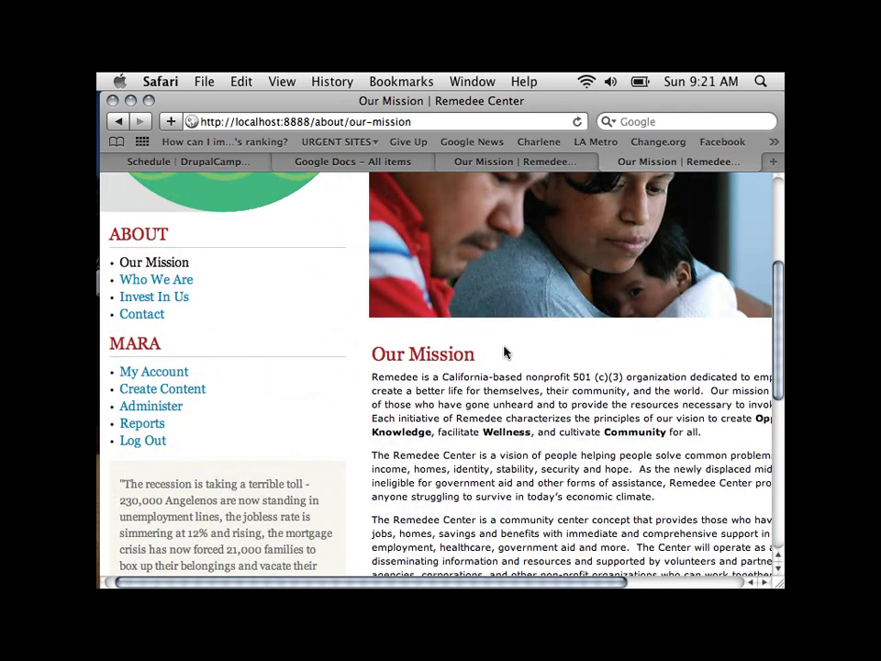
In the Our Mission edit form, enter the revision log message "Added a featured quote."
click(531, 162)
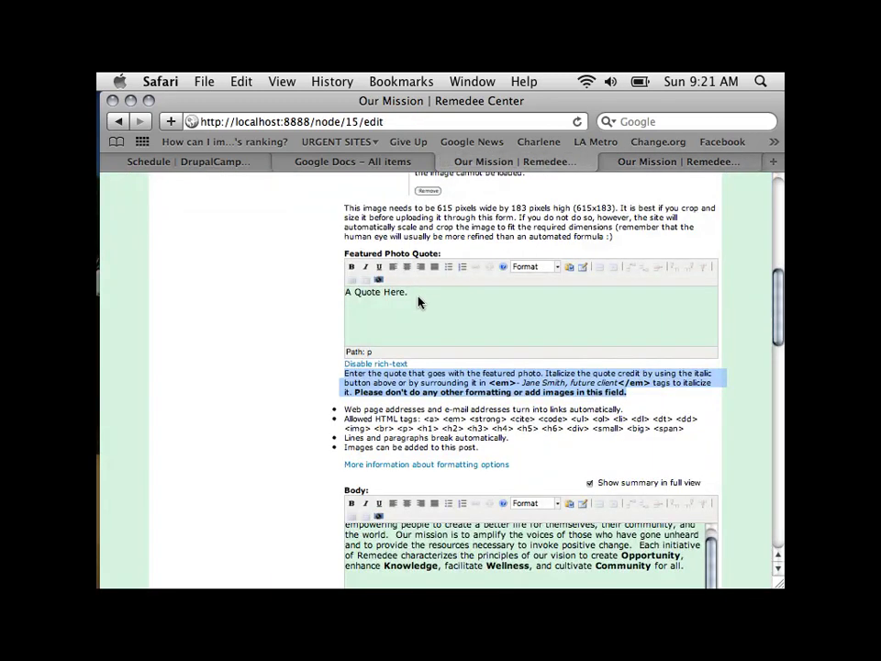
scroll(325, 362, down, 15)
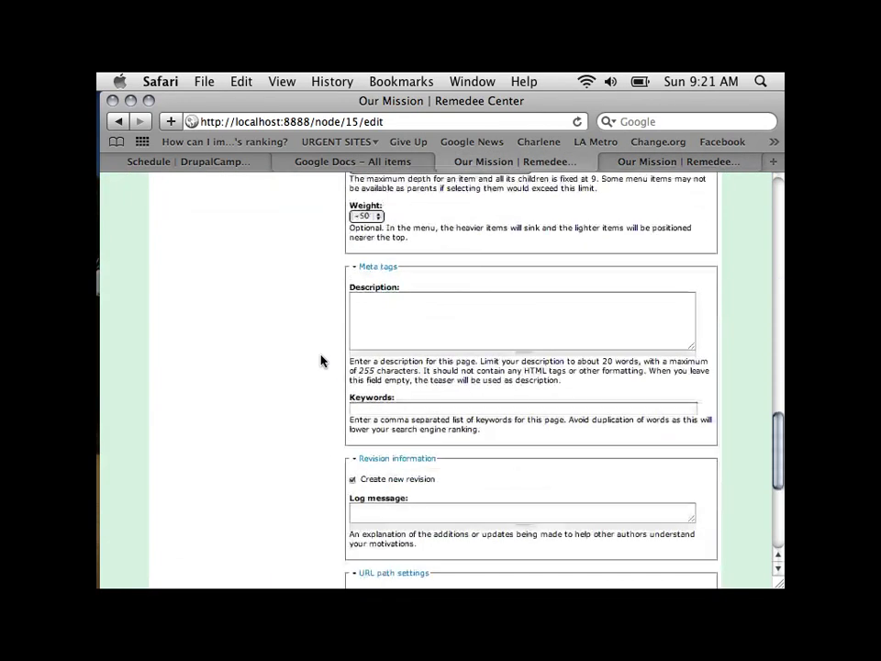
scroll(323, 379, down, 5)
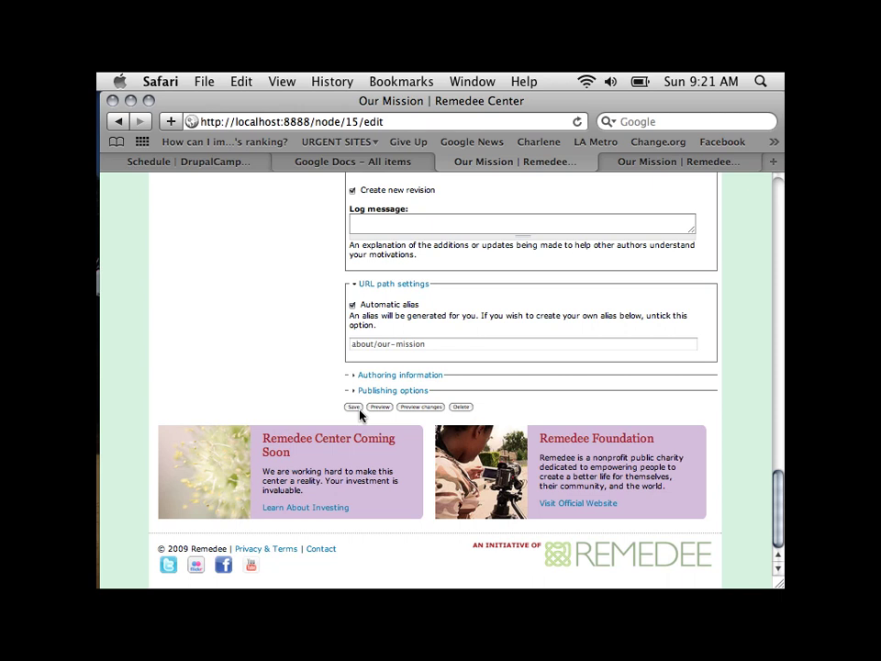
scroll(360, 415, up, 4)
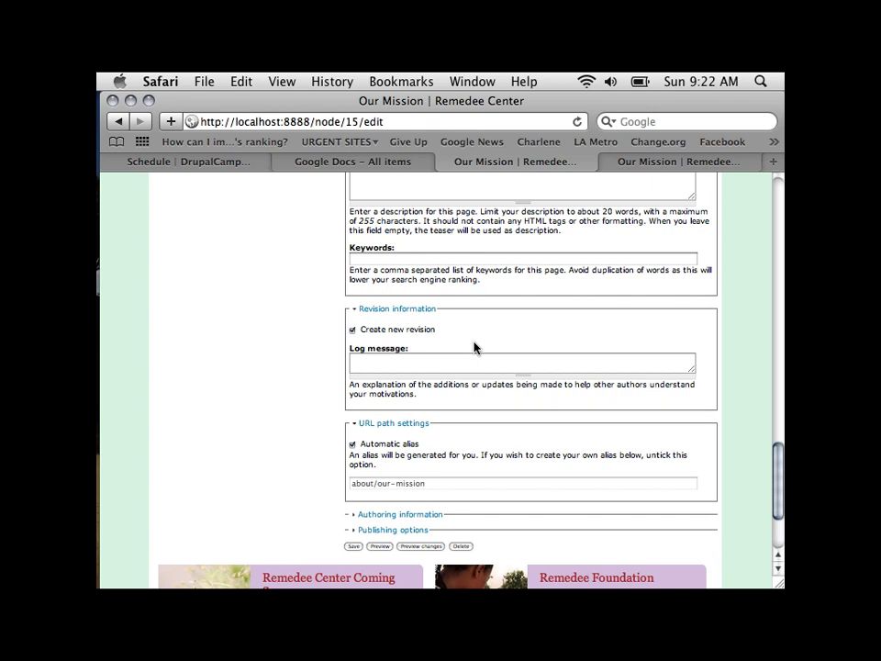
click(411, 371)
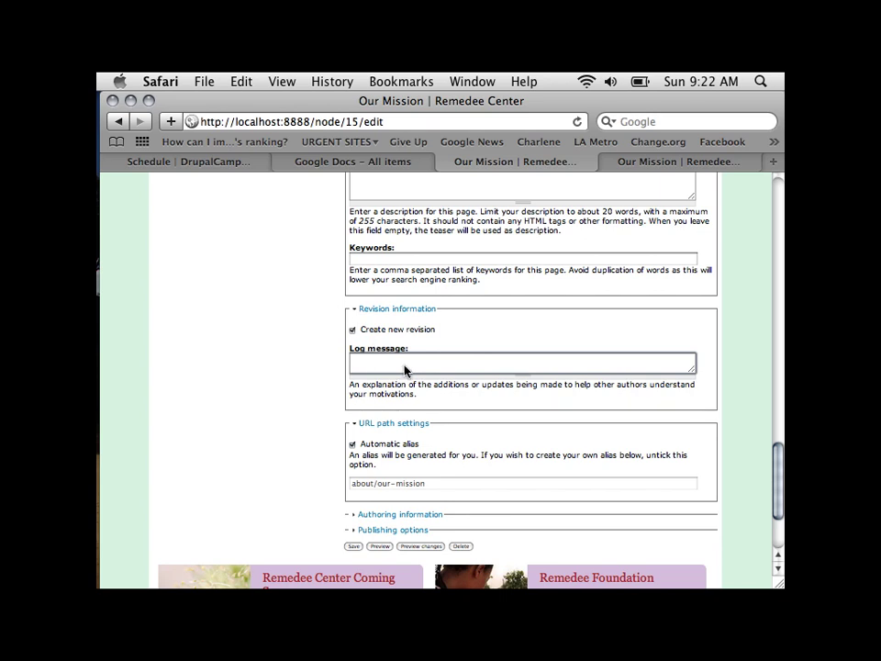
text(Added )
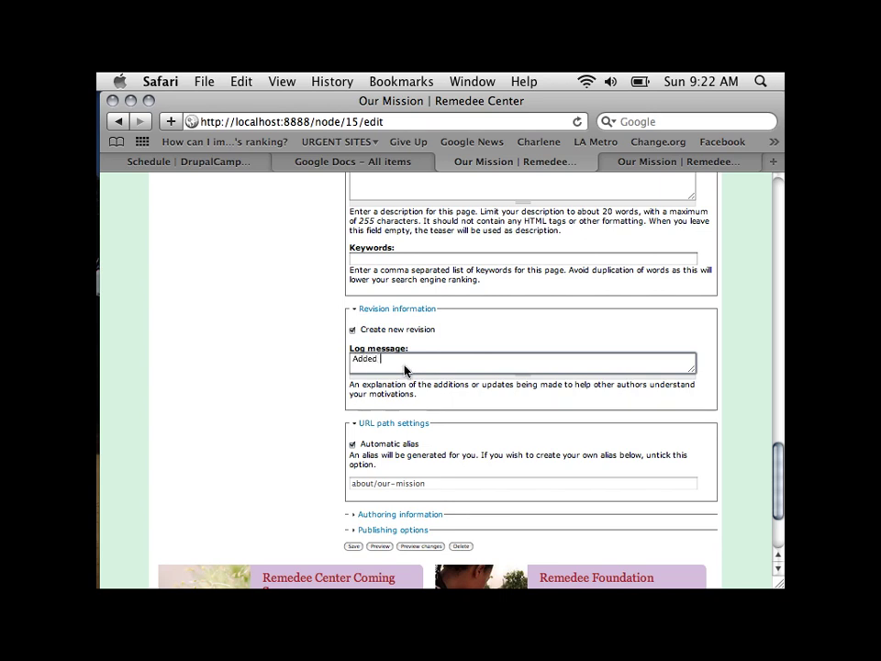
text(a featured quote.)
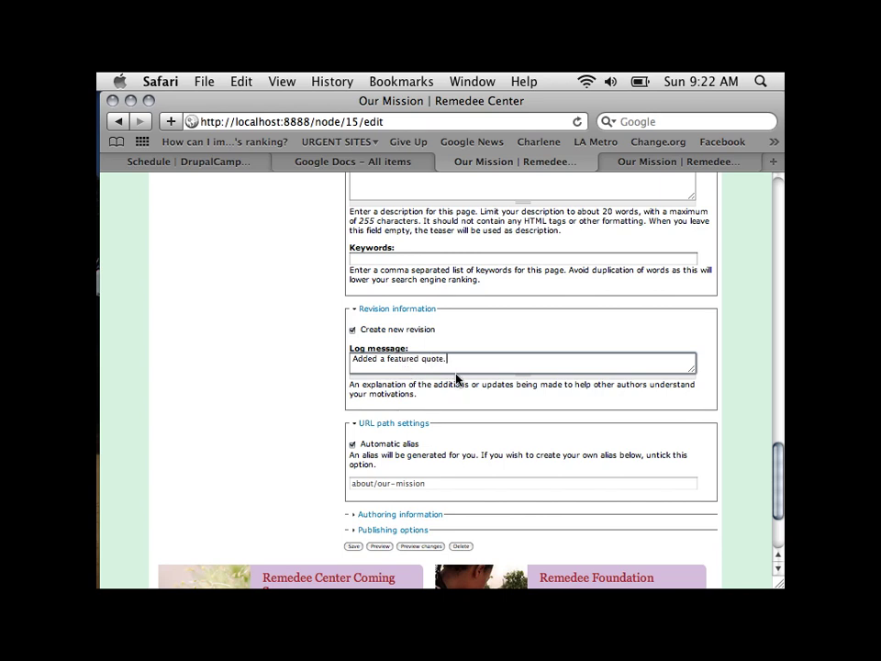
scroll(456, 379, down, 2)
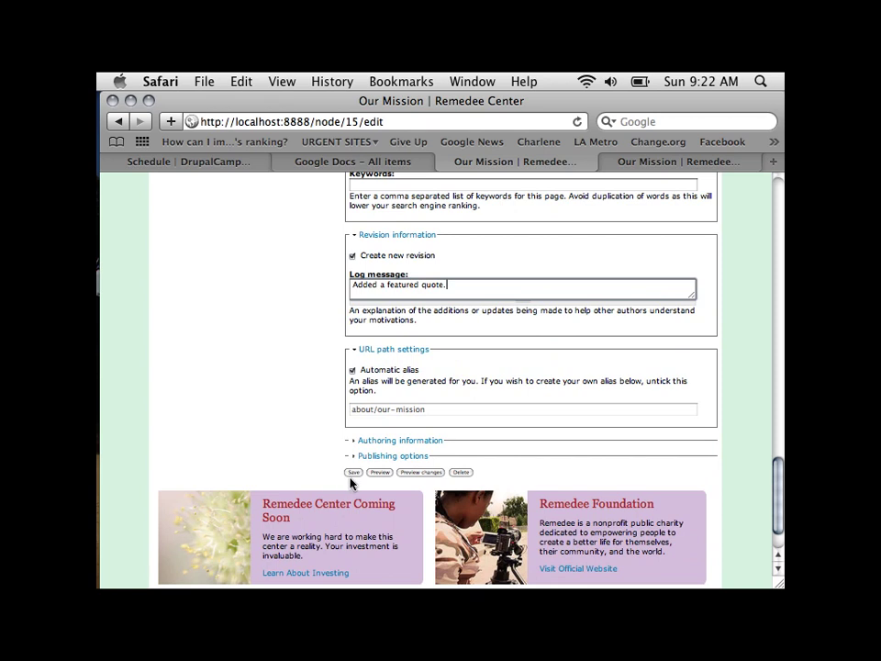
Save the Our Mission page and review its published photo quote and body text
click(355, 473)
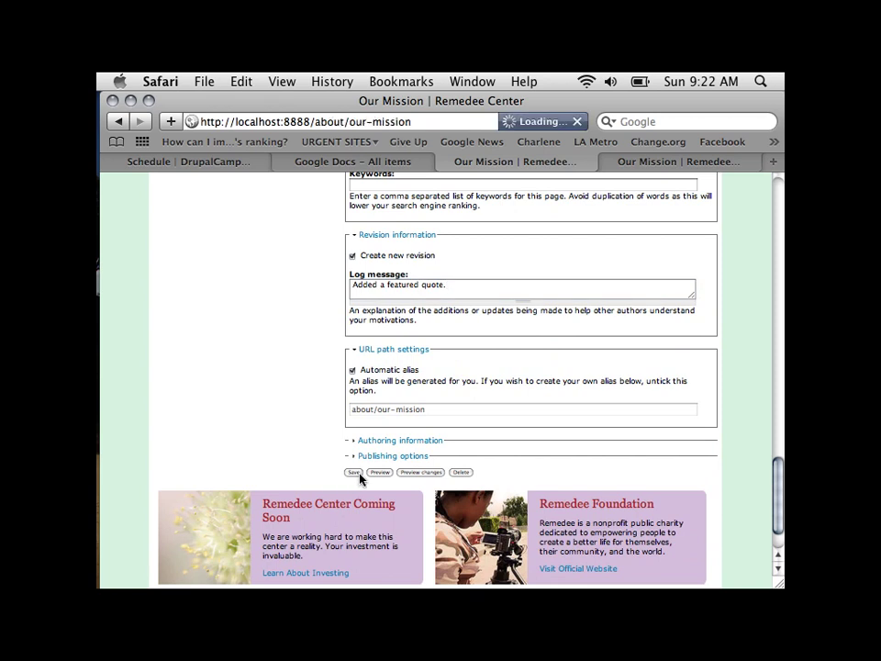
scroll(367, 468, down, 2)
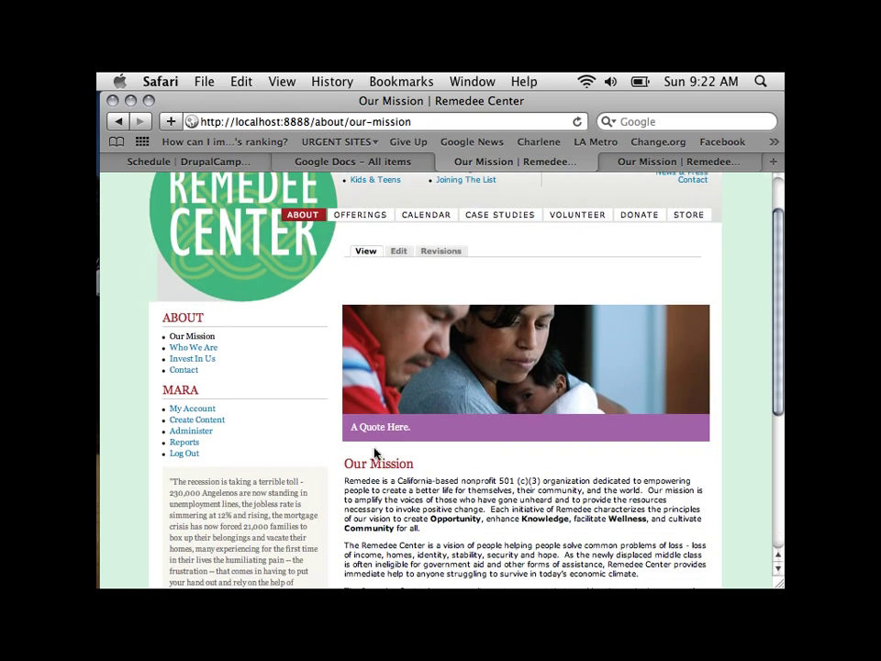
scroll(434, 444, down, 5)
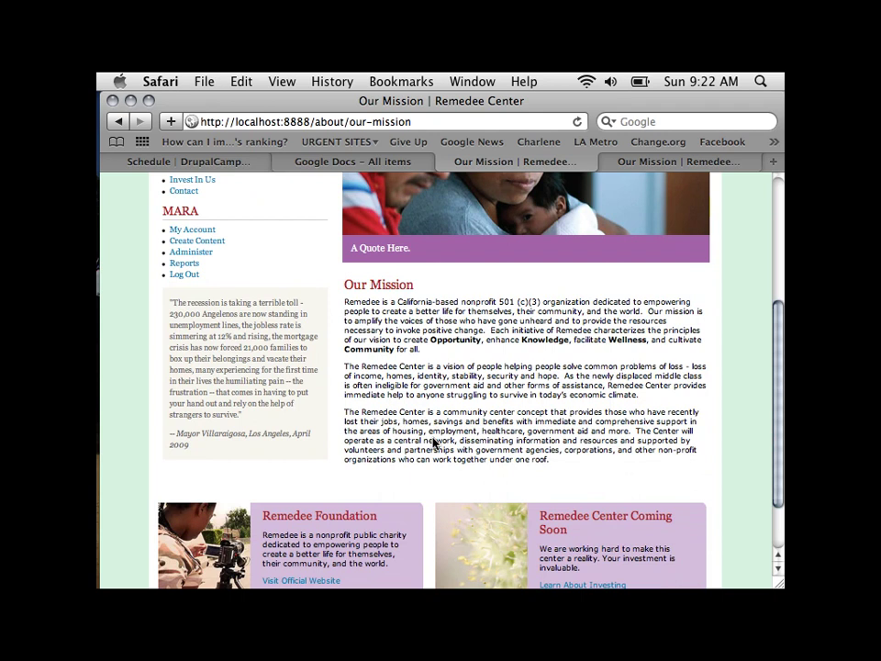
scroll(434, 444, up, 3)
scroll(434, 443, down, 2)
scroll(433, 444, up, 3)
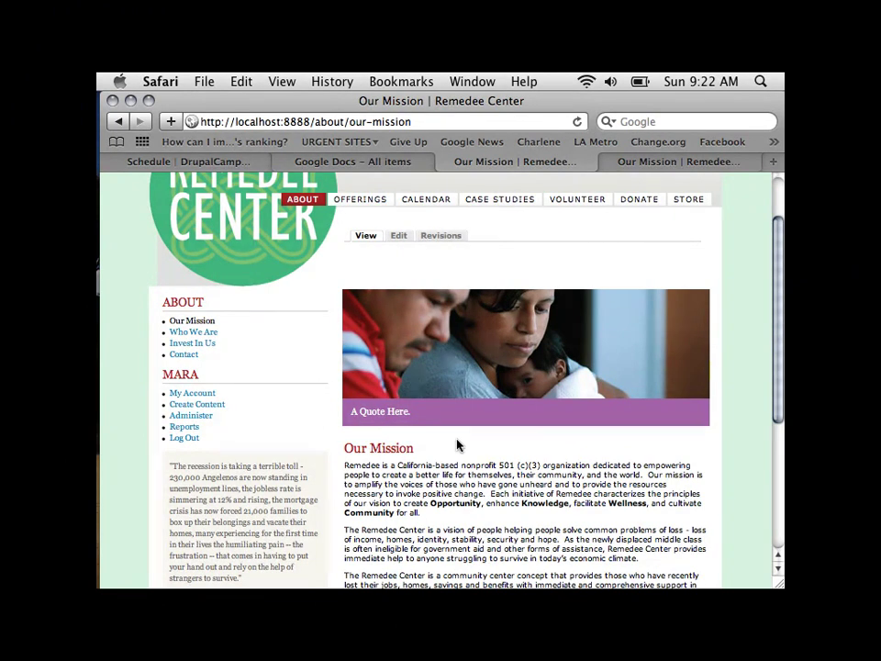
Open the Our Mission page's revision history and show the differences between the 06/12/2009 11:00 and 11:01 revisions
click(448, 241)
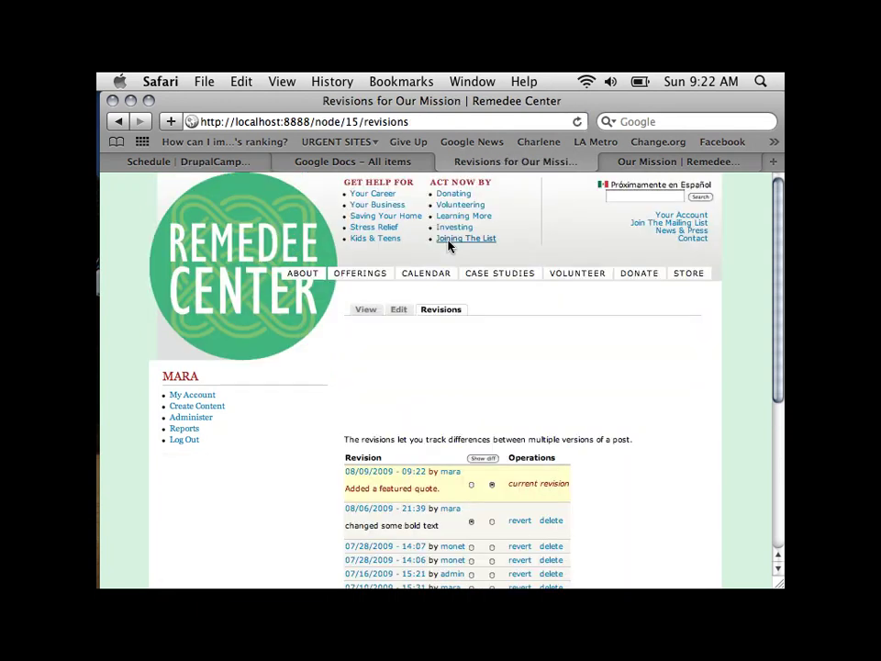
scroll(648, 498, down, 3)
scroll(648, 498, down, 3)
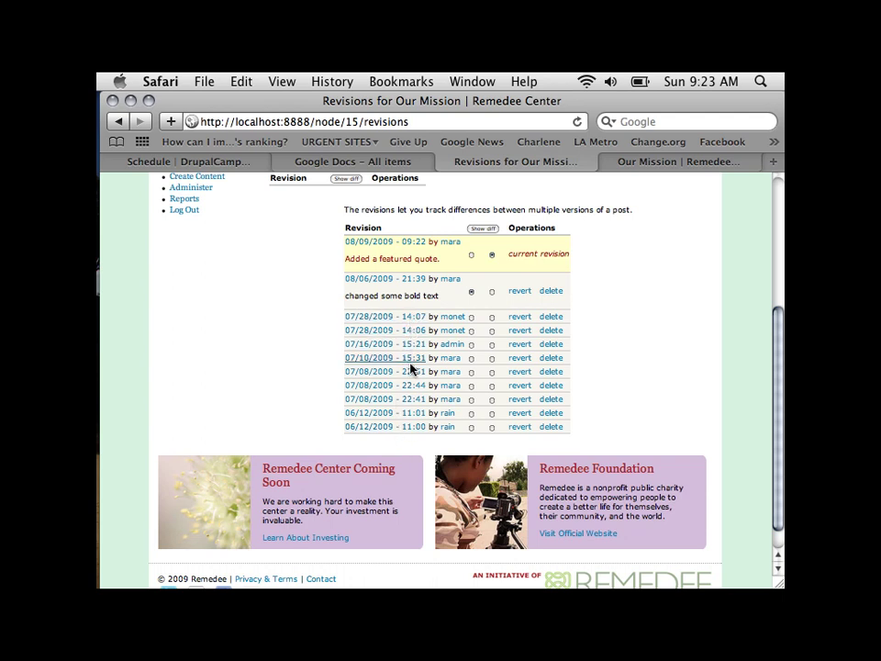
click(472, 428)
click(482, 229)
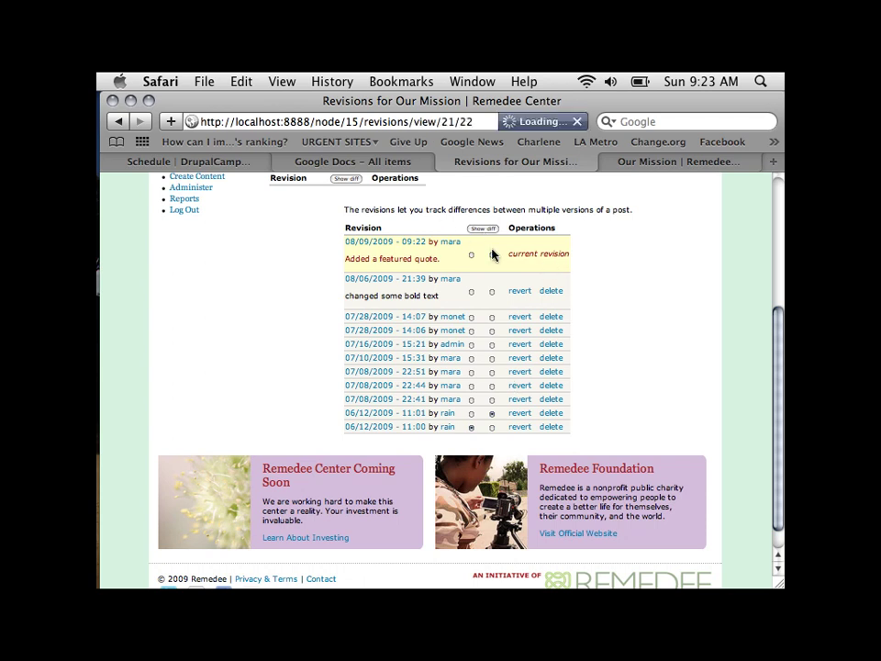
Read through the revision comparison's page content and return to the list of Our Mission revisions
scroll(525, 358, down, 5)
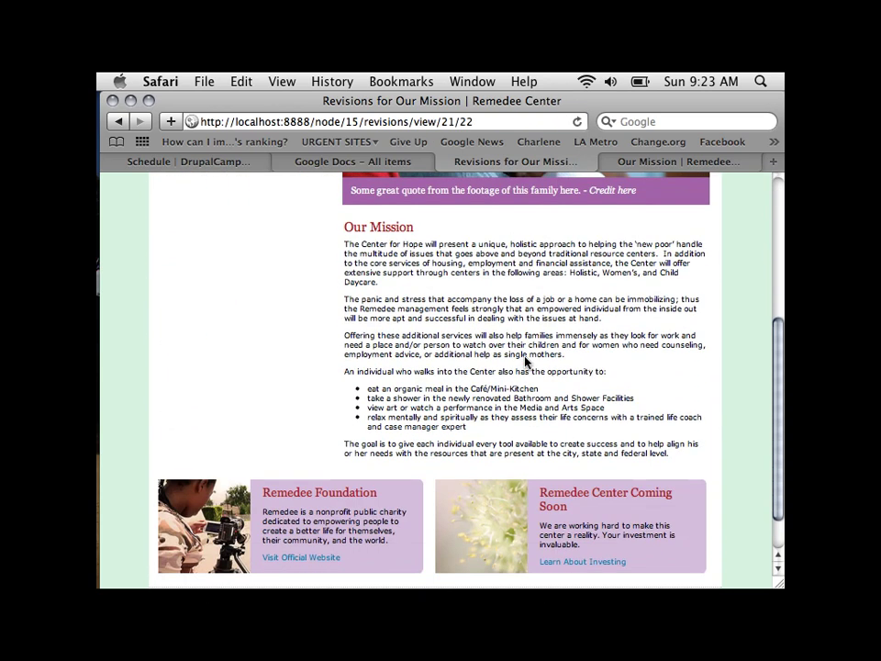
scroll(525, 360, up, 8)
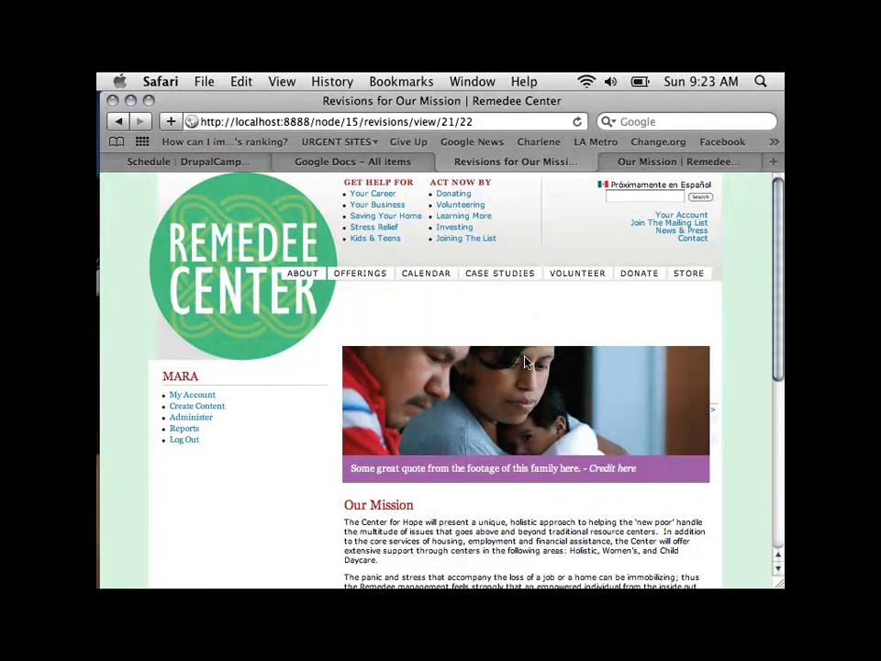
scroll(525, 360, down, 5)
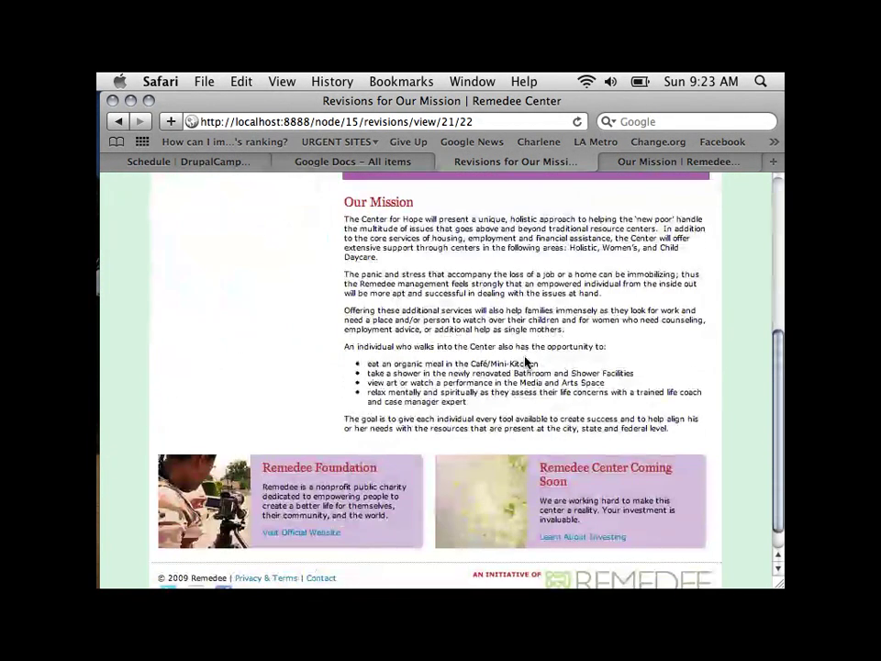
scroll(525, 361, up, 5)
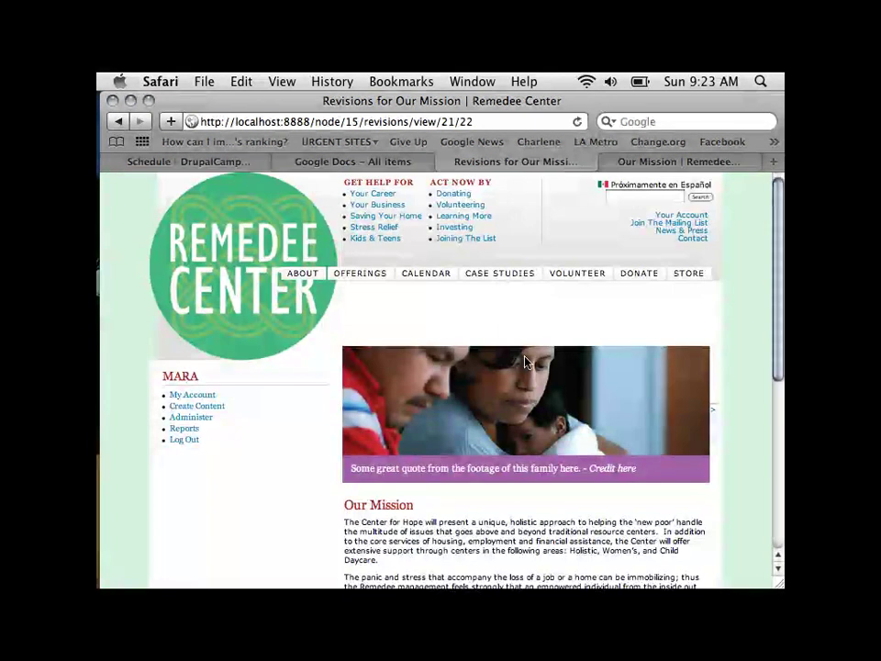
click(120, 123)
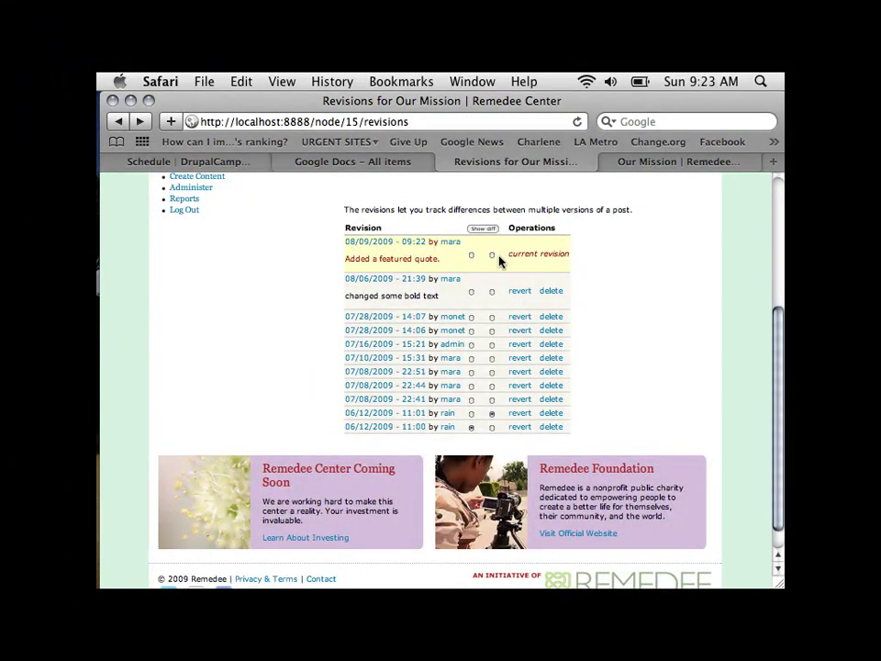
Examine the revision list's dates, authors, log messages, and revert and delete options, highlighting the two most recent entries
scroll(633, 279, up, 3)
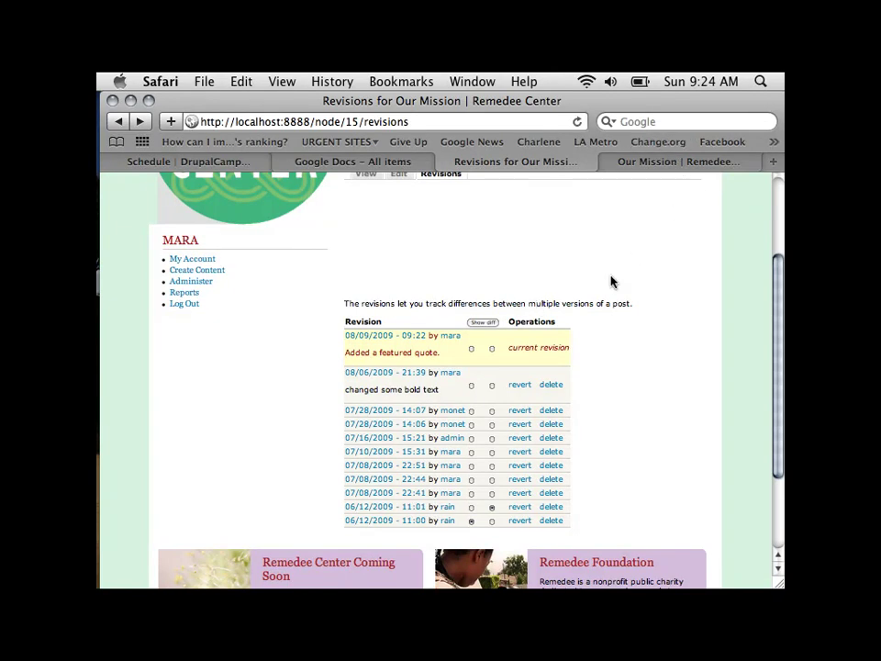
scroll(613, 282, down, 3)
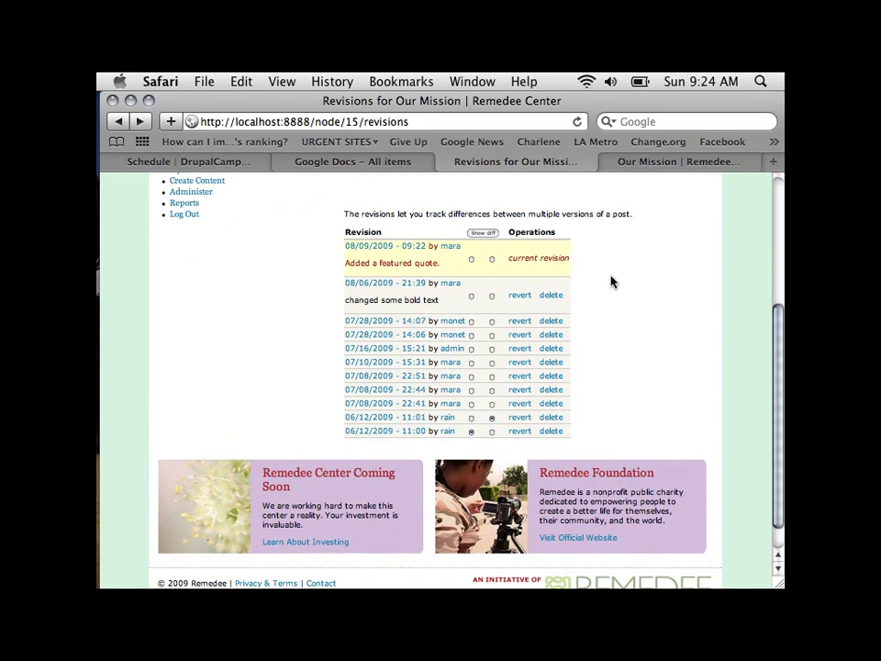
scroll(612, 281, up, 1)
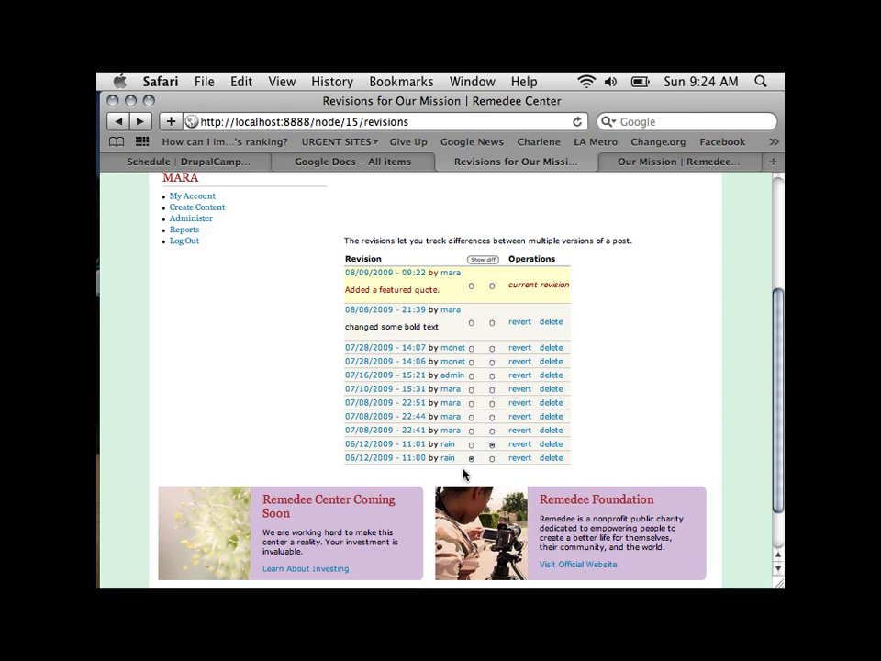
right_click(335, 335)
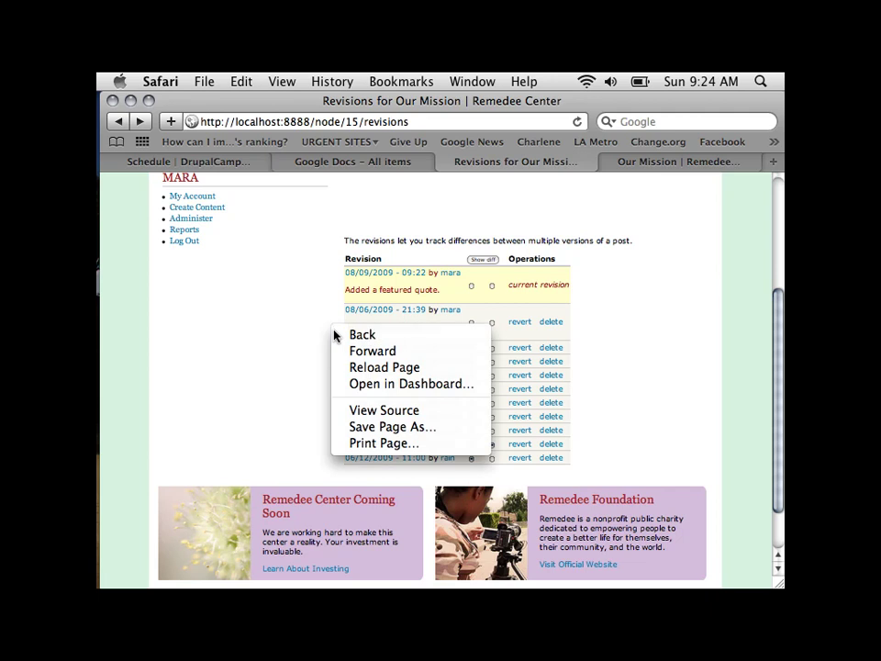
click(300, 294)
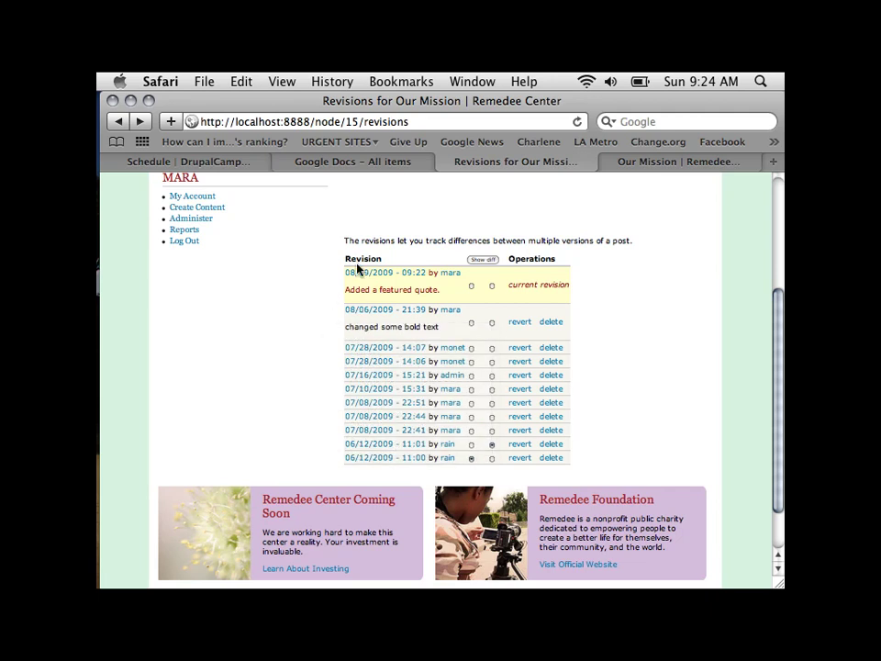
drag(449, 298, 347, 290)
drag(345, 335, 363, 331)
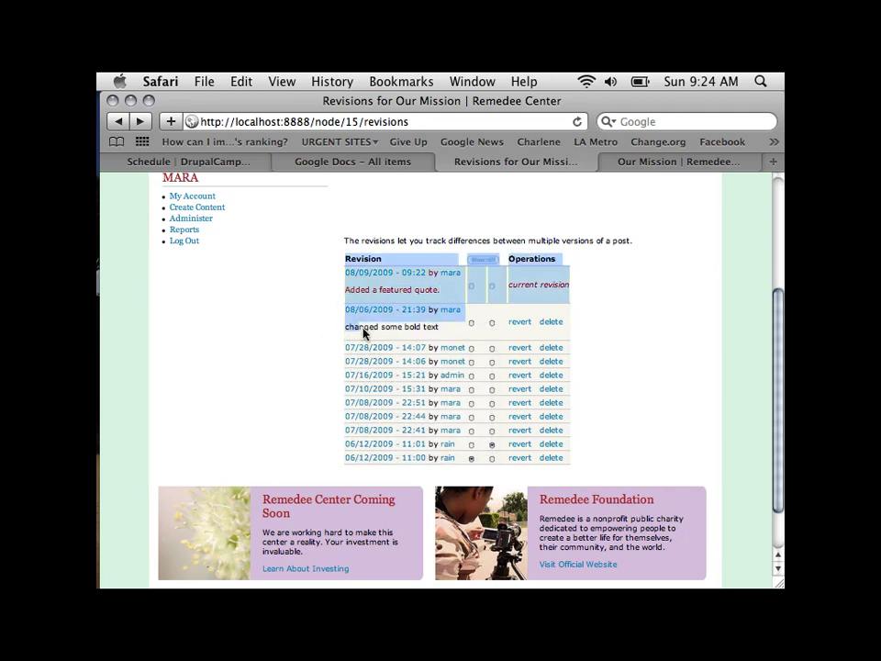
click(395, 336)
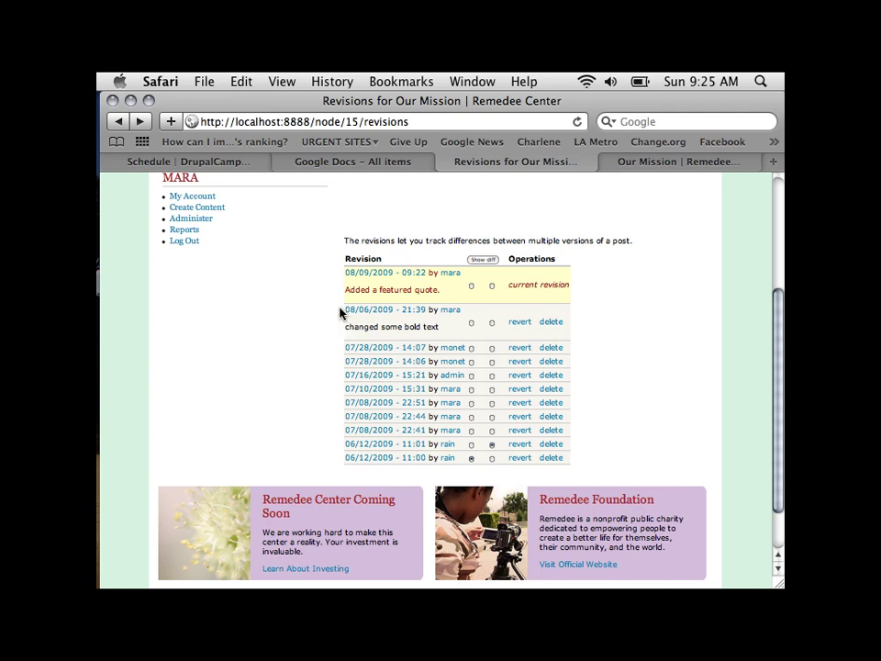
scroll(340, 313, up, 5)
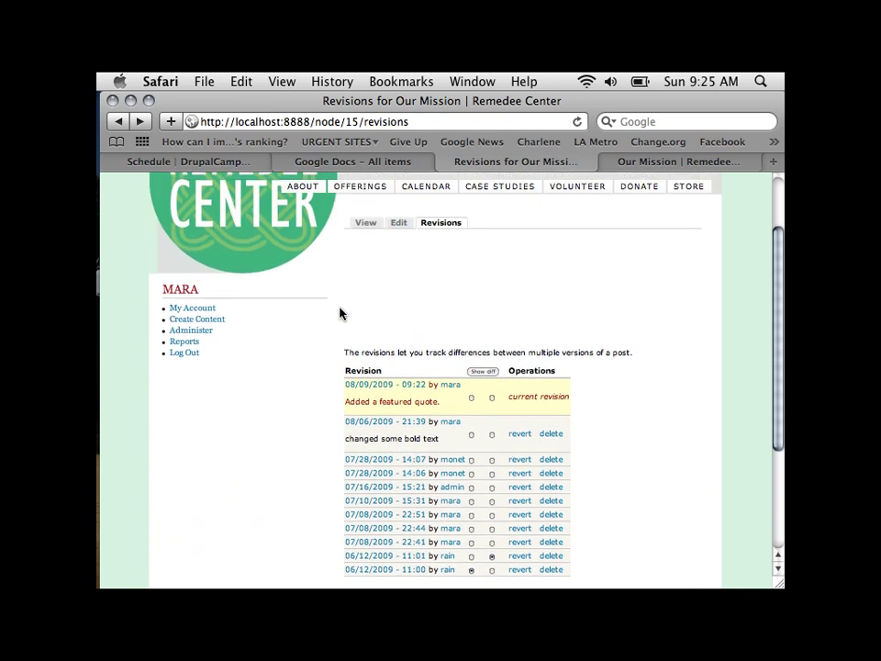
scroll(339, 313, down, 6)
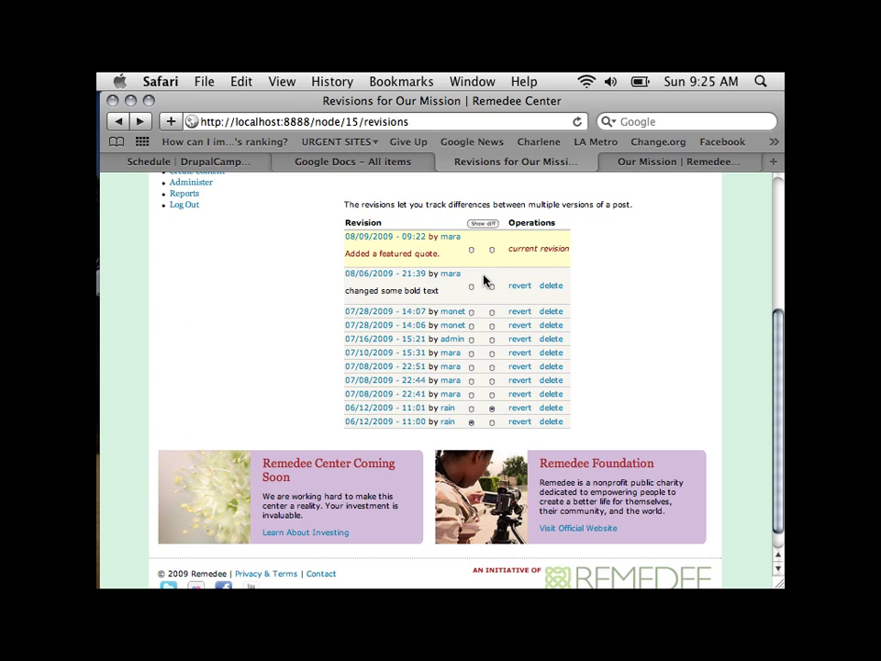
scroll(484, 280, up, 5)
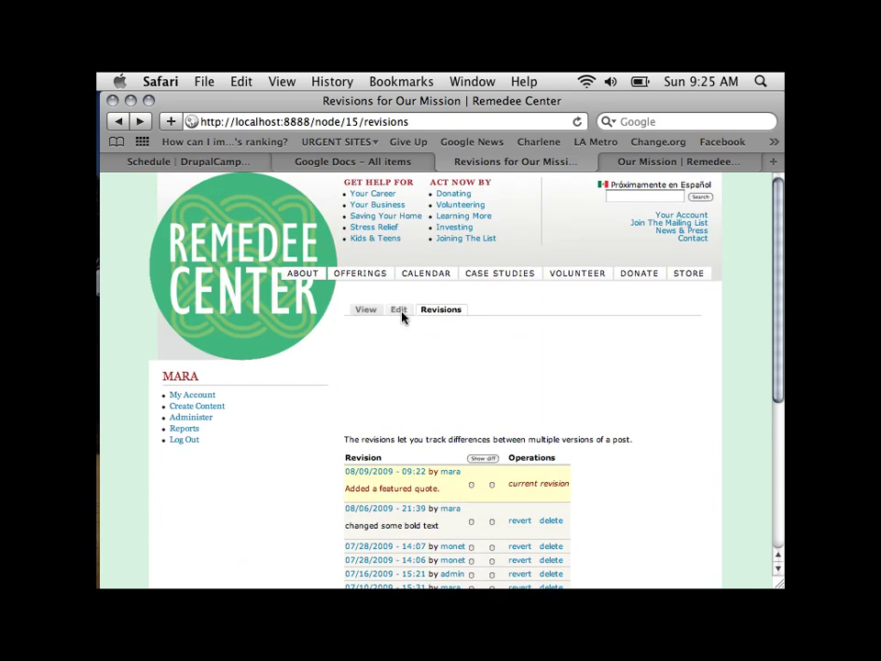
Reopen the Our Mission edit form and examine its page type, featured photo, menu, meta tag and revision settings
click(399, 310)
scroll(445, 386, down, 5)
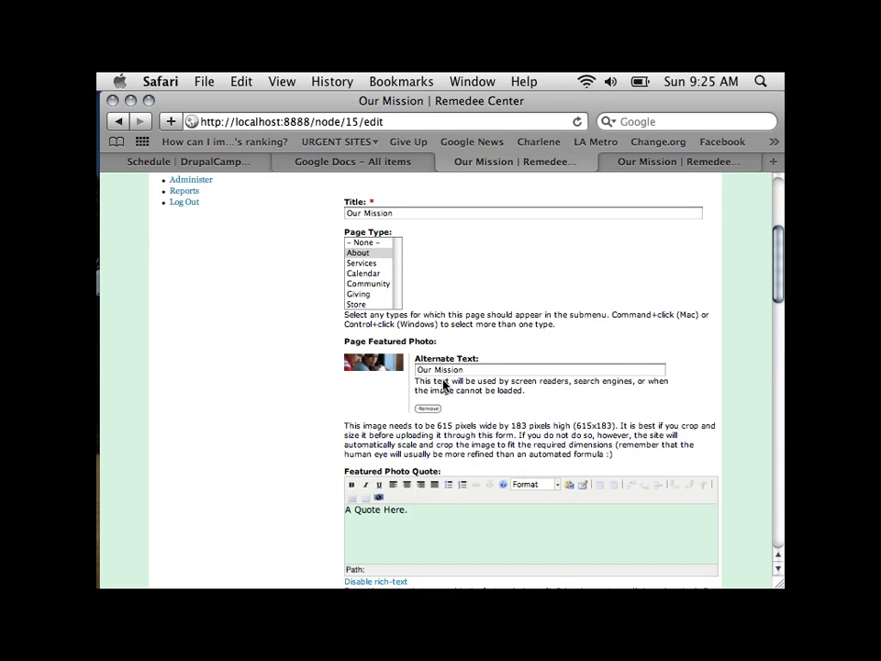
scroll(460, 384, down, 14)
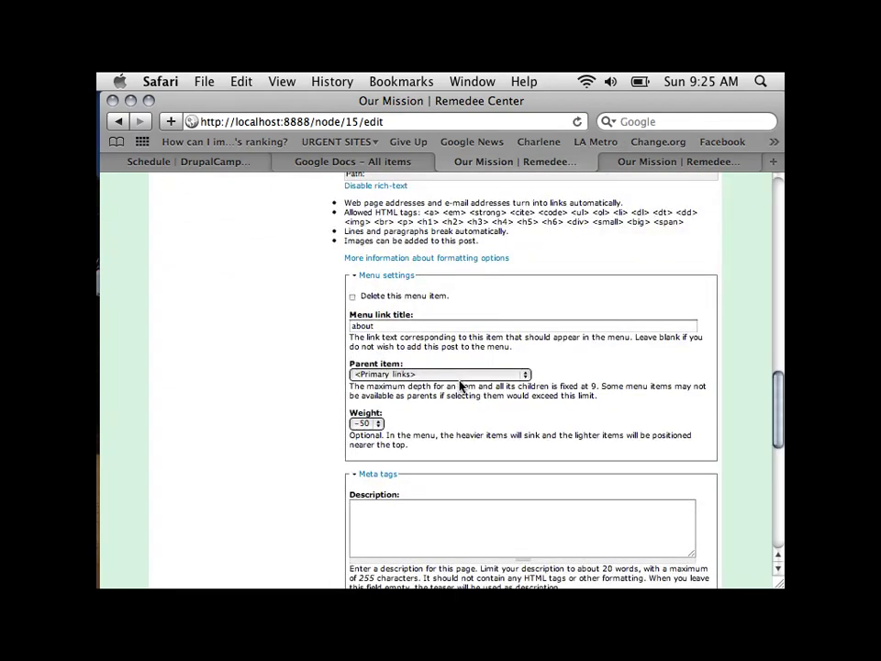
scroll(461, 385, down, 2)
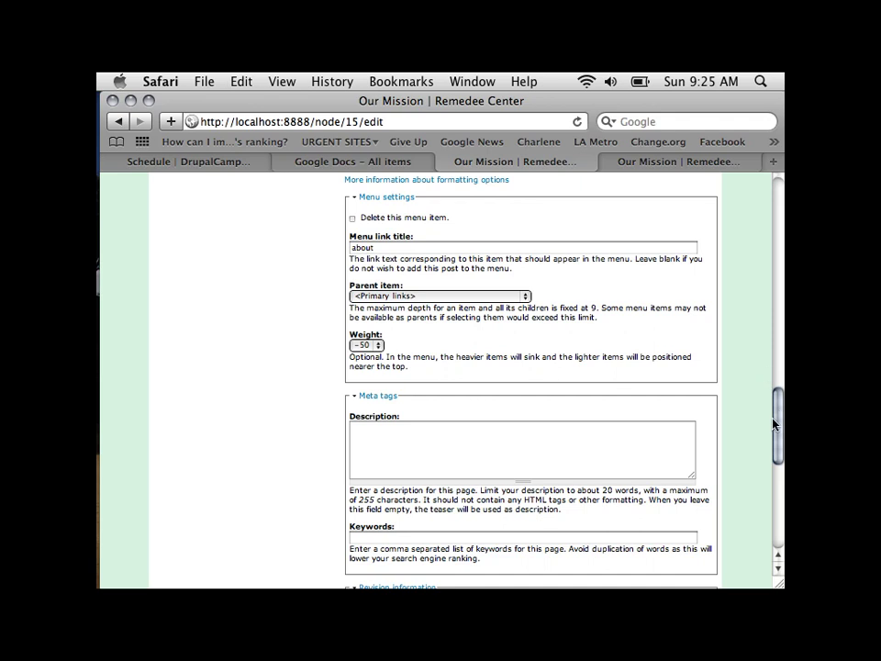
scroll(436, 381, up, 15)
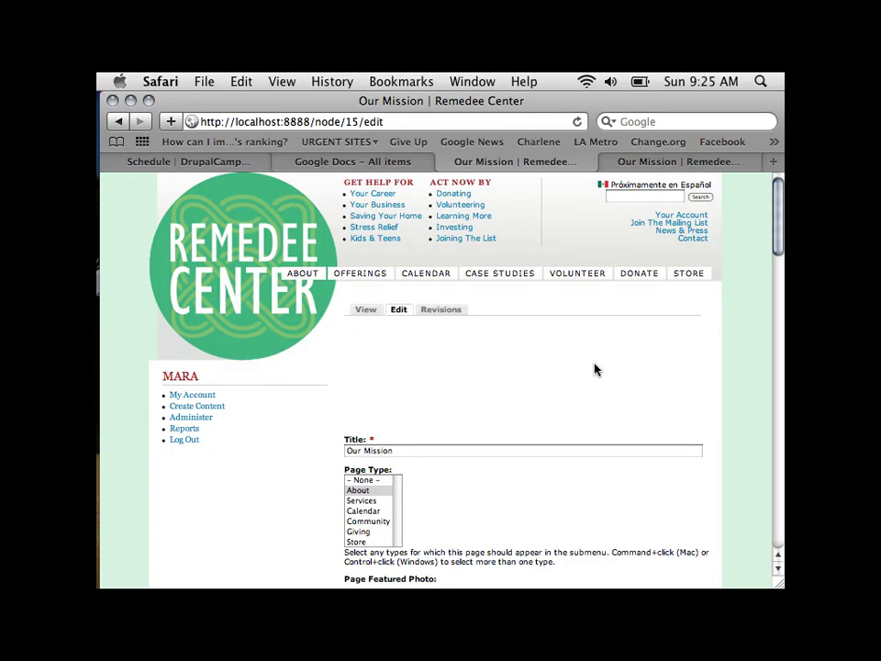
scroll(595, 369, down, 2)
scroll(595, 369, up, 2)
scroll(467, 523, down, 5)
scroll(467, 523, down, 5)
scroll(466, 523, up, 10)
scroll(647, 464, down, 7)
scroll(645, 463, down, 10)
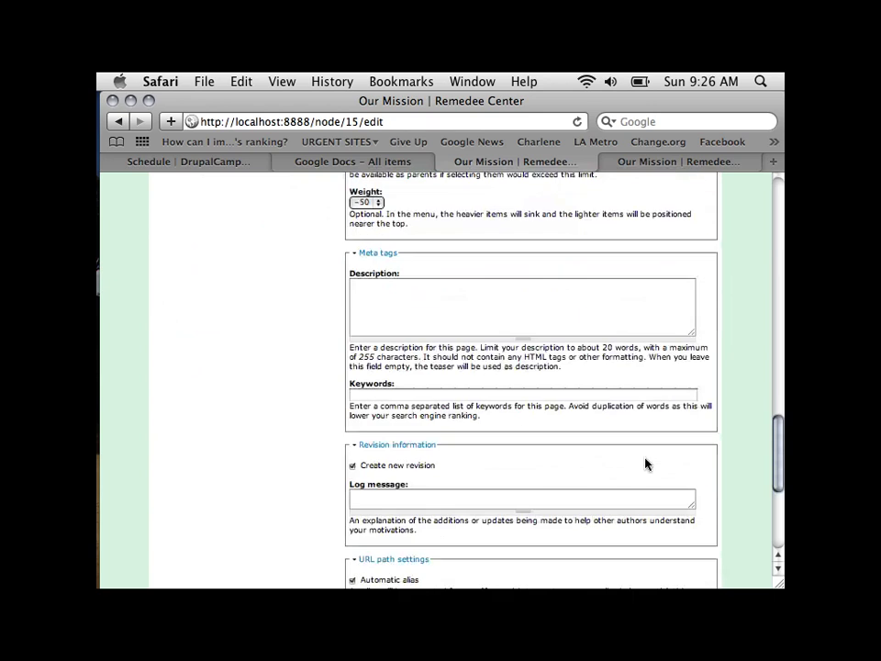
scroll(645, 464, up, 3)
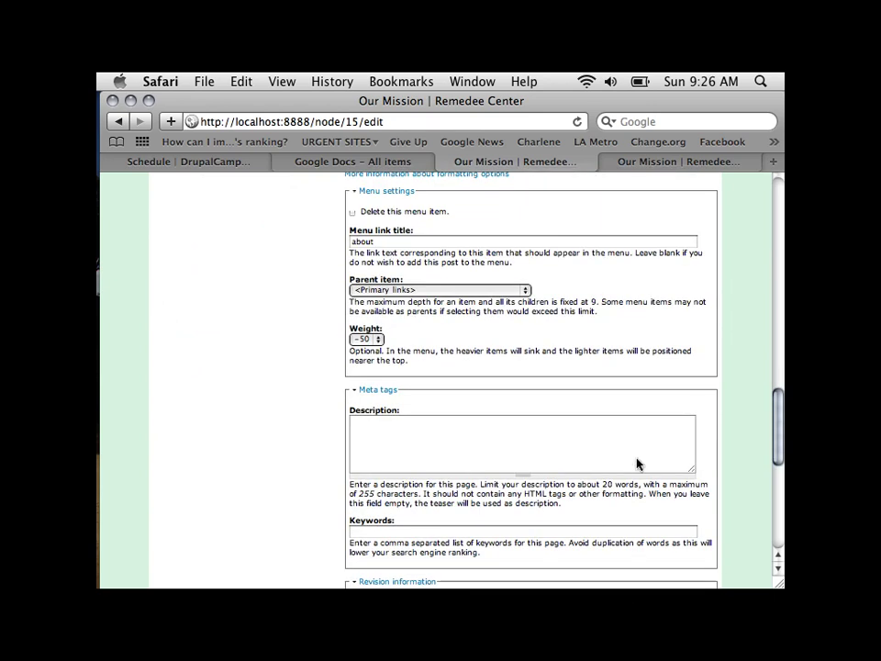
In the Our Mission page's menu settings, set the parent item to <ways to give>
right_click(389, 254)
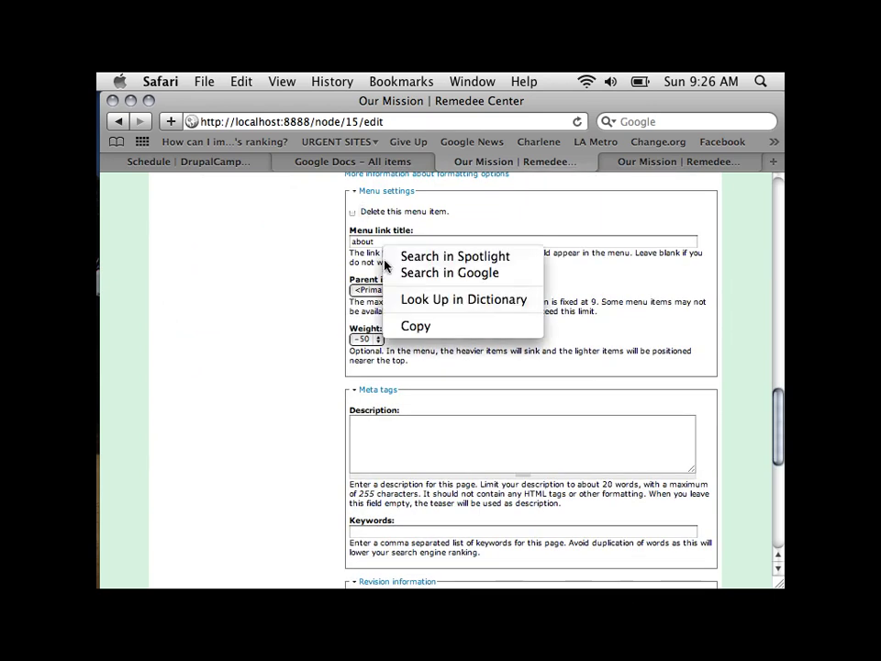
right_click(346, 274)
click(592, 315)
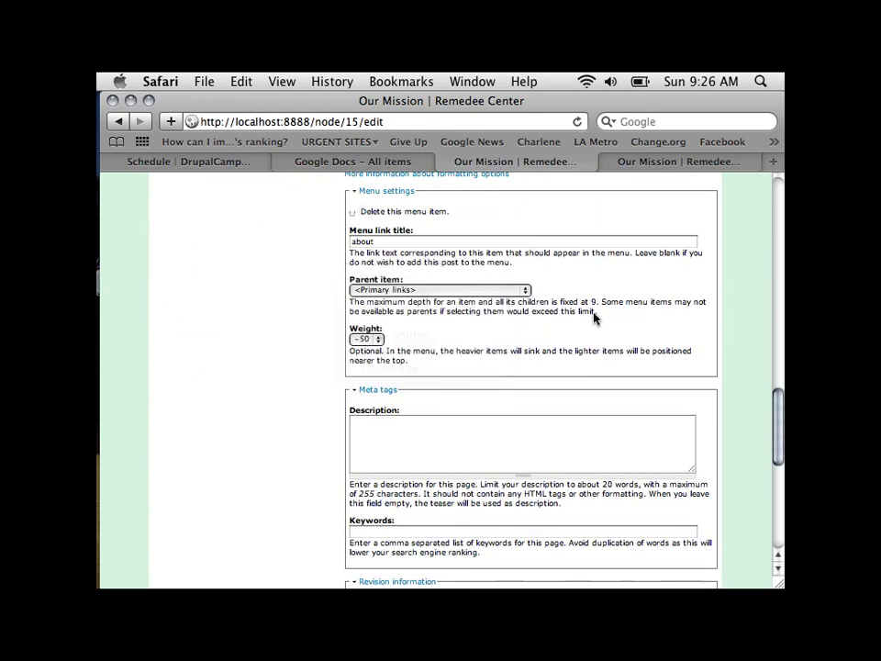
click(507, 293)
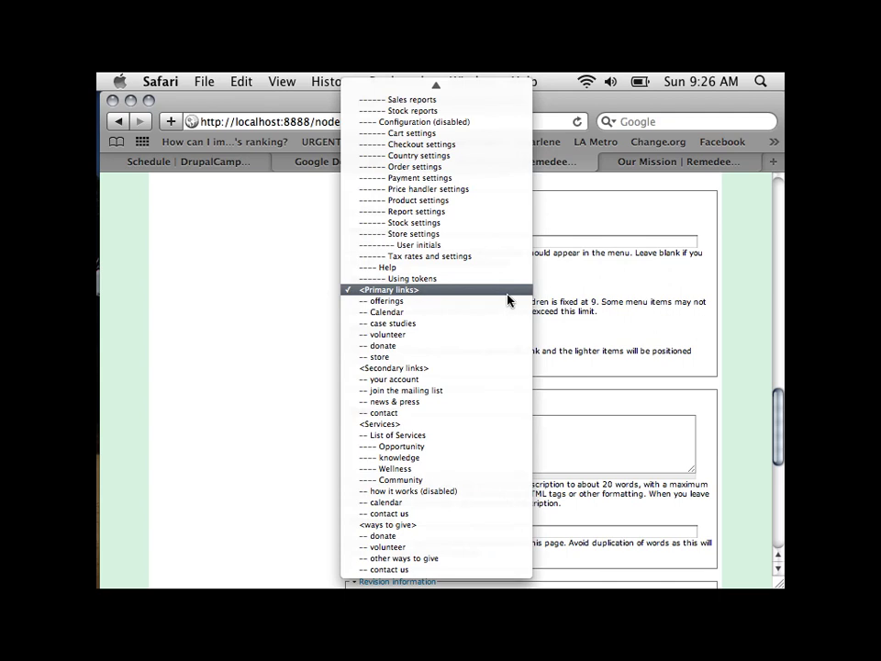
click(391, 529)
Set the parent item in the Our Mission page's menu settings to <act now by>
scroll(561, 401, up, 10)
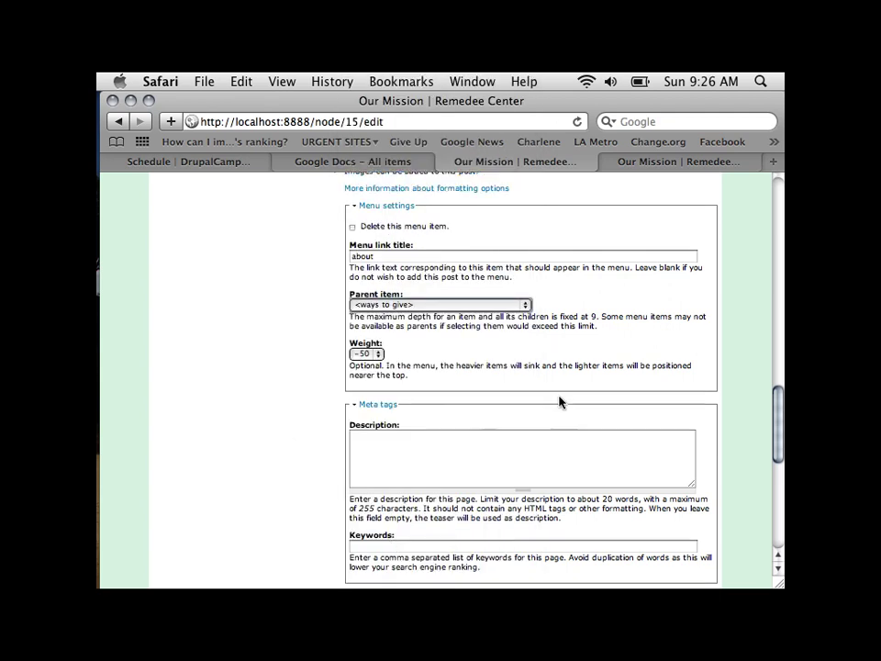
scroll(560, 401, up, 10)
scroll(560, 401, down, 20)
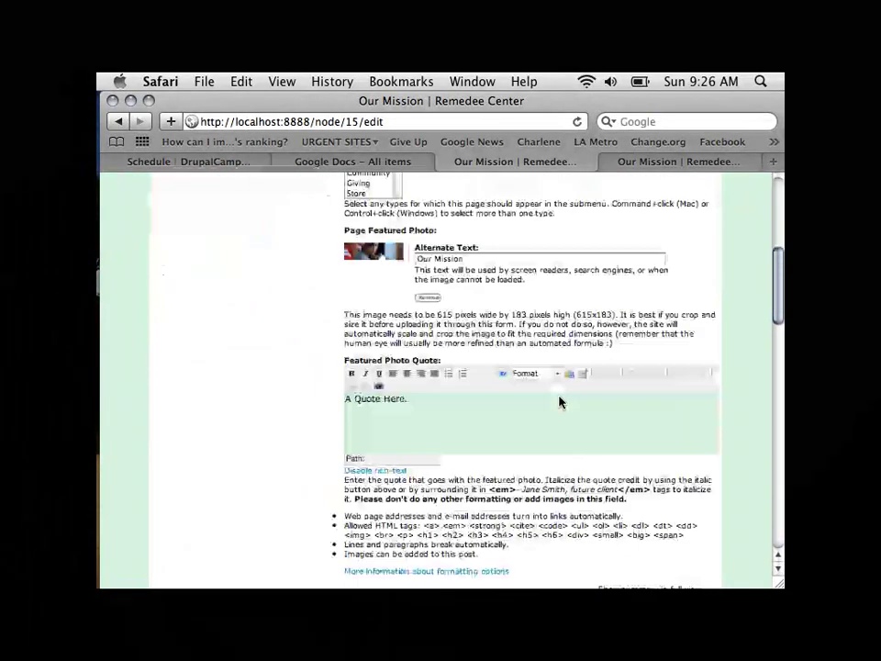
click(432, 310)
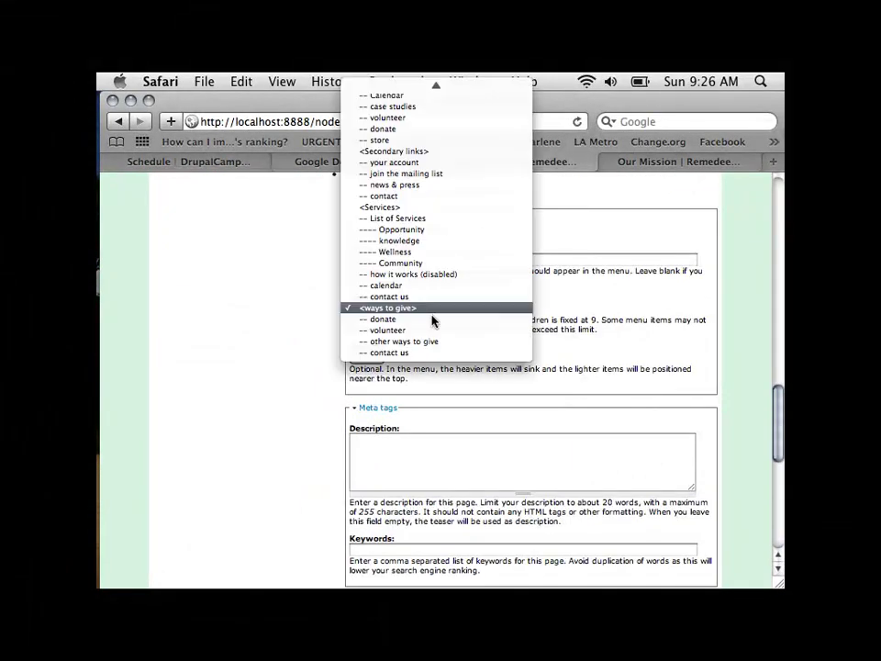
scroll(434, 318, up, 10)
scroll(432, 318, up, 20)
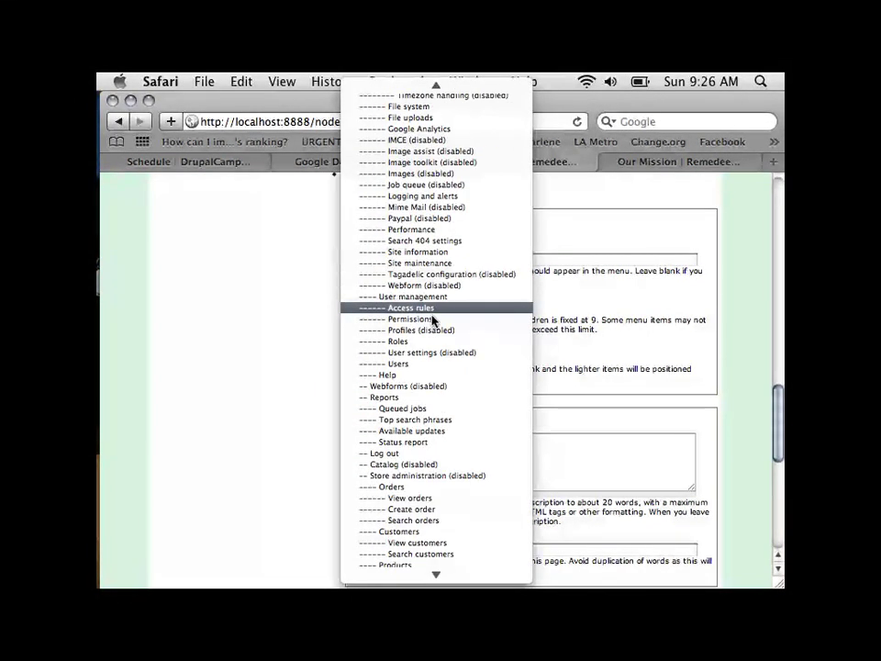
scroll(432, 319, up, 20)
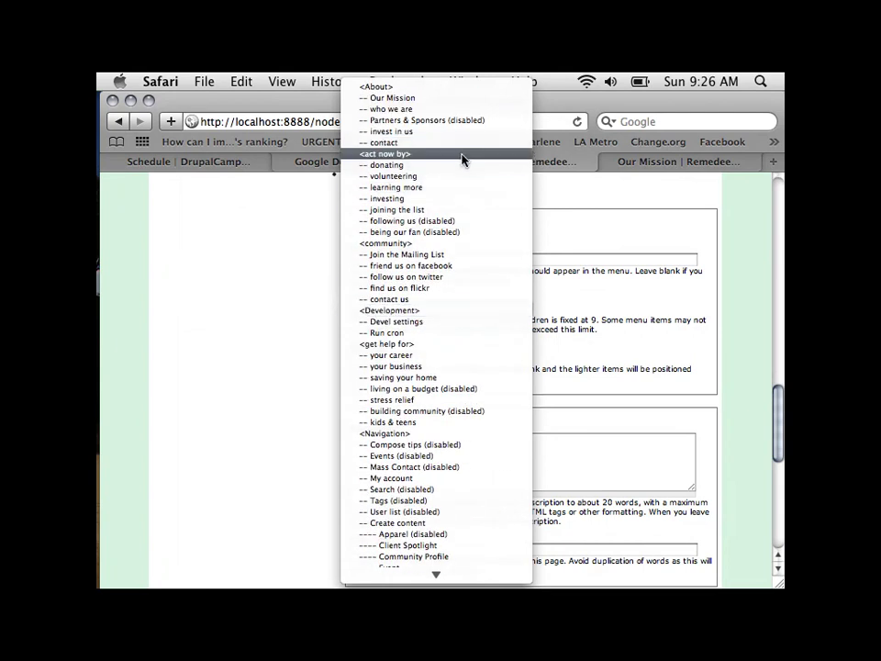
click(462, 164)
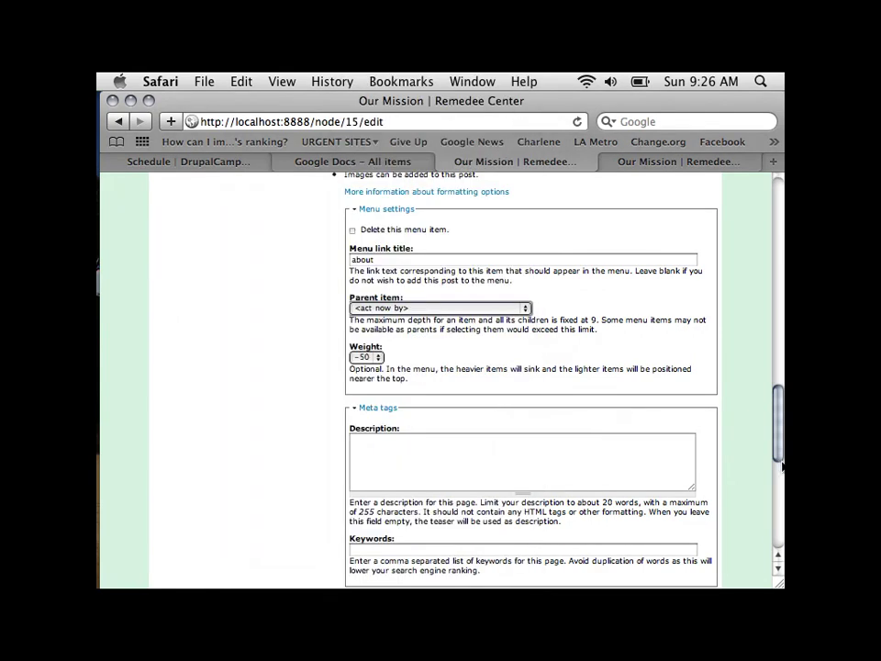
Review the page's title and page type, then its menu link title and parent item on the edit form
scroll(586, 346, up, 15)
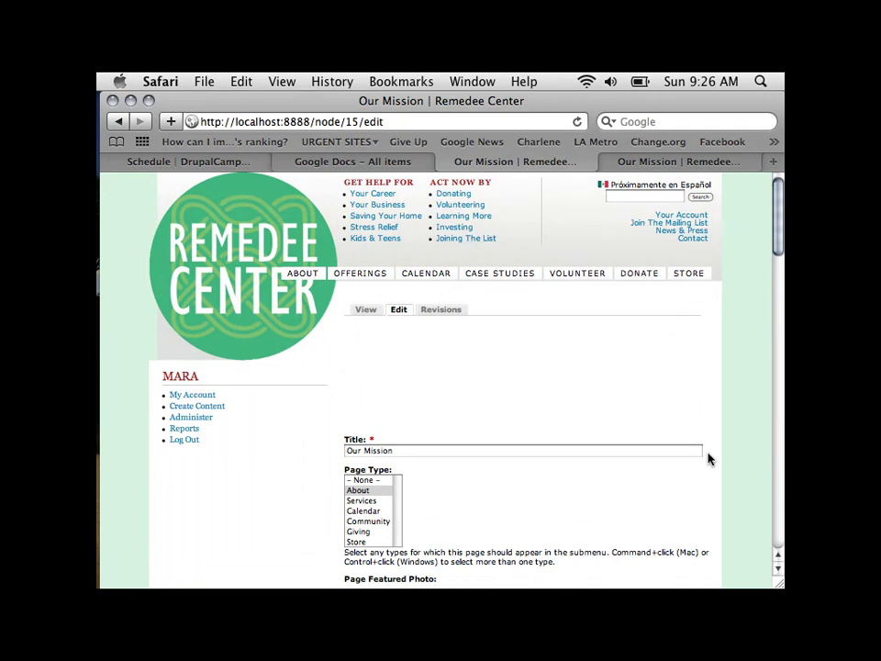
scroll(509, 421, down, 15)
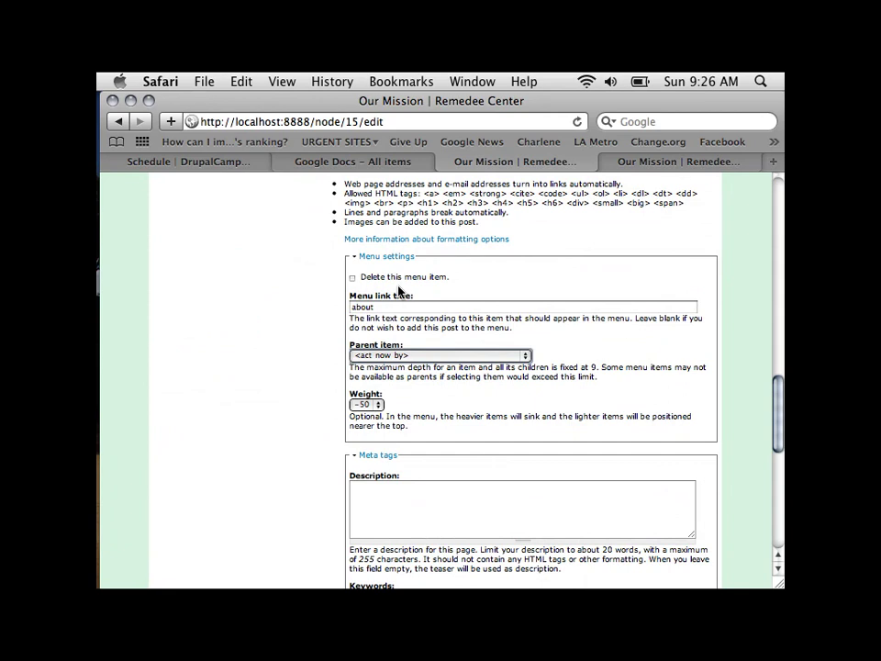
drag(383, 308, 351, 306)
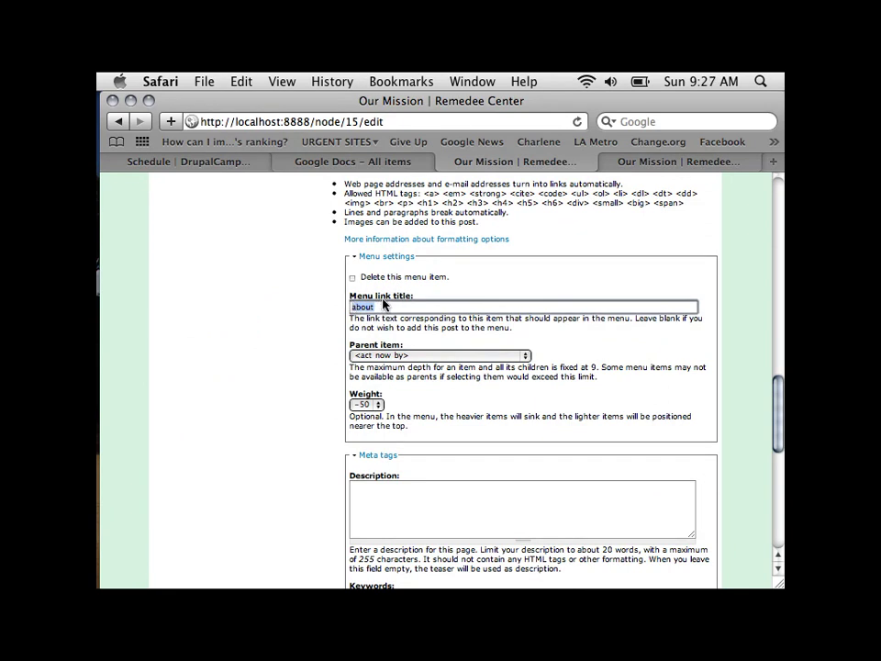
right_click(585, 391)
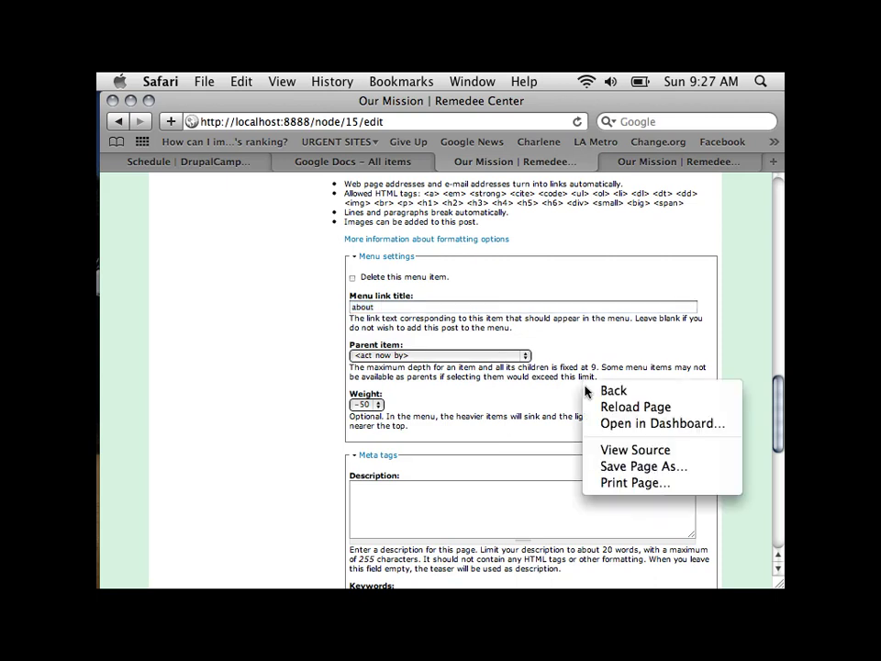
right_click(622, 338)
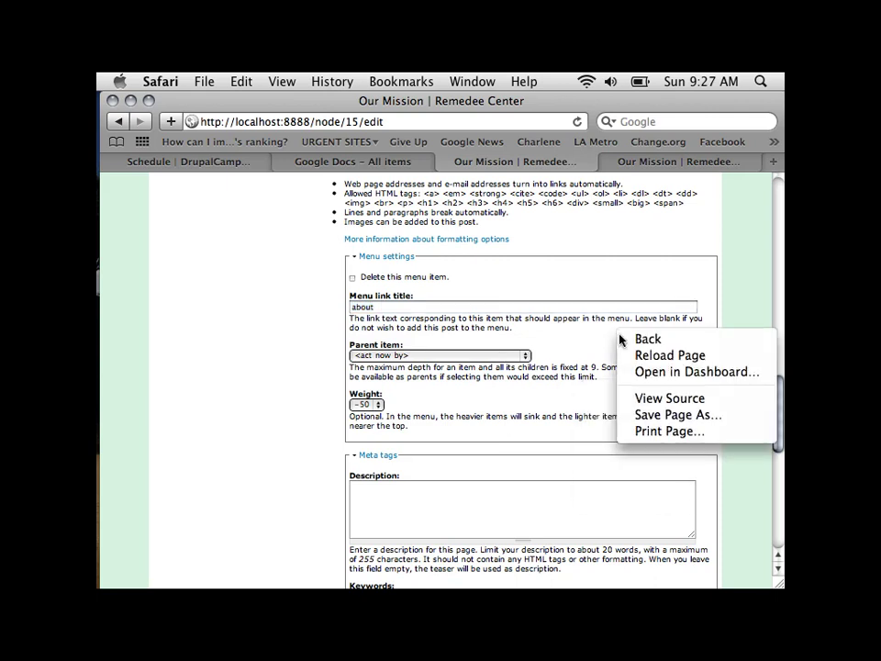
click(482, 296)
Save the Our Mission page with its new menu placement
scroll(659, 456, down, 4)
scroll(659, 457, up, 3)
scroll(659, 456, down, 6)
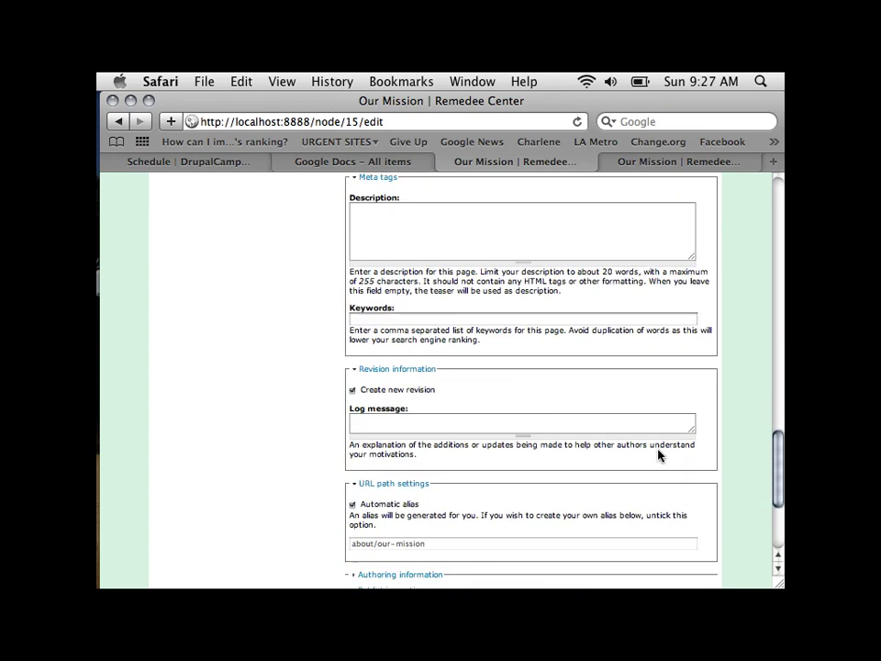
scroll(659, 455, down, 5)
right_click(354, 416)
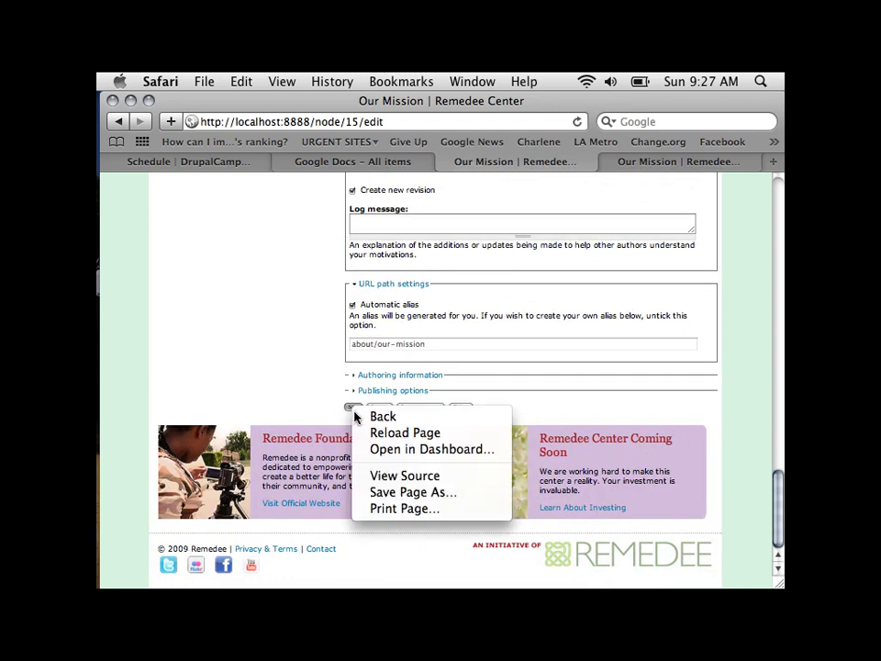
right_click(342, 411)
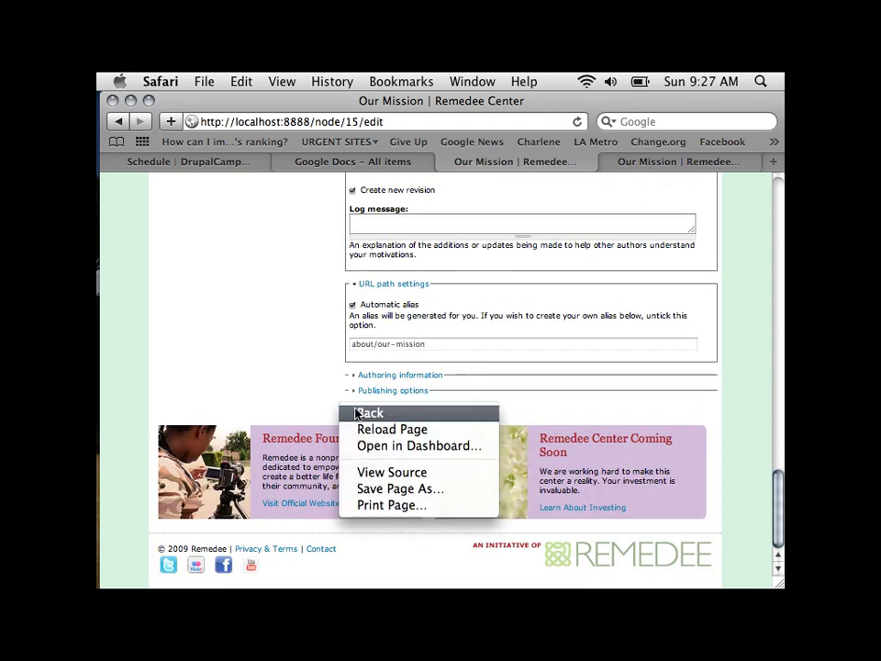
click(301, 392)
drag(300, 391, 309, 417)
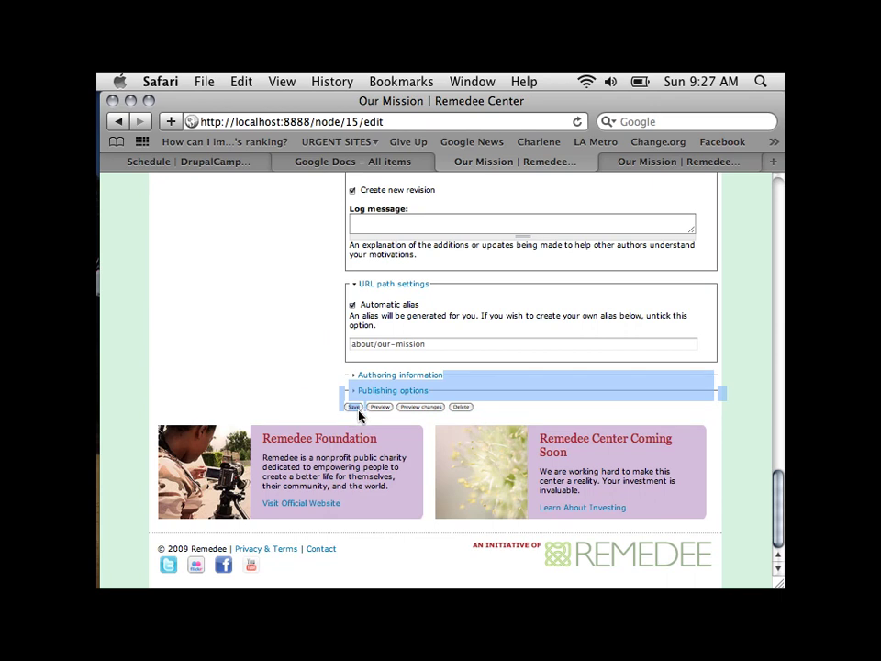
click(355, 407)
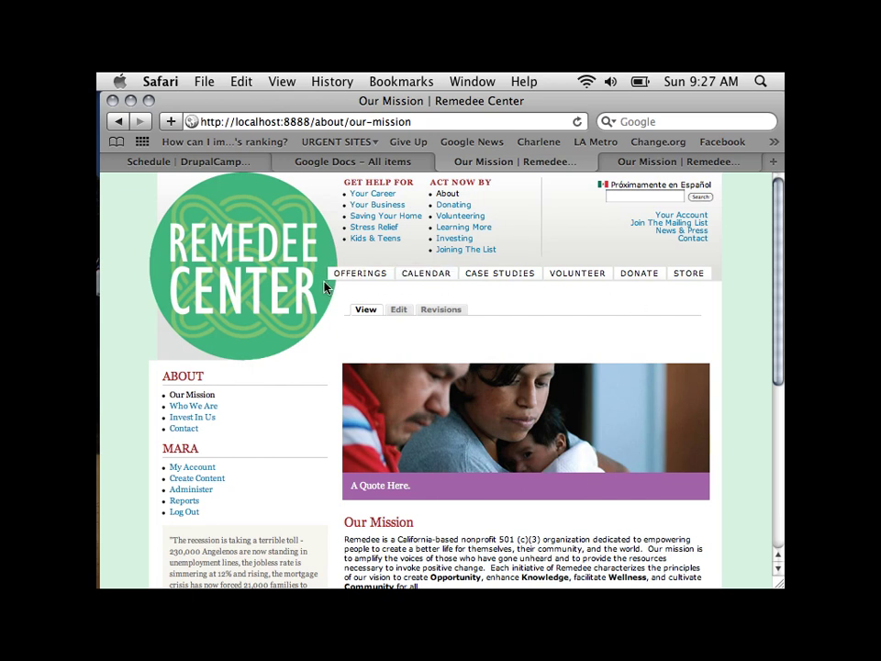
Reload the enlarged copy of the Our Mission page and check the header's Act Now By menu and main navigation
key(super+plus)
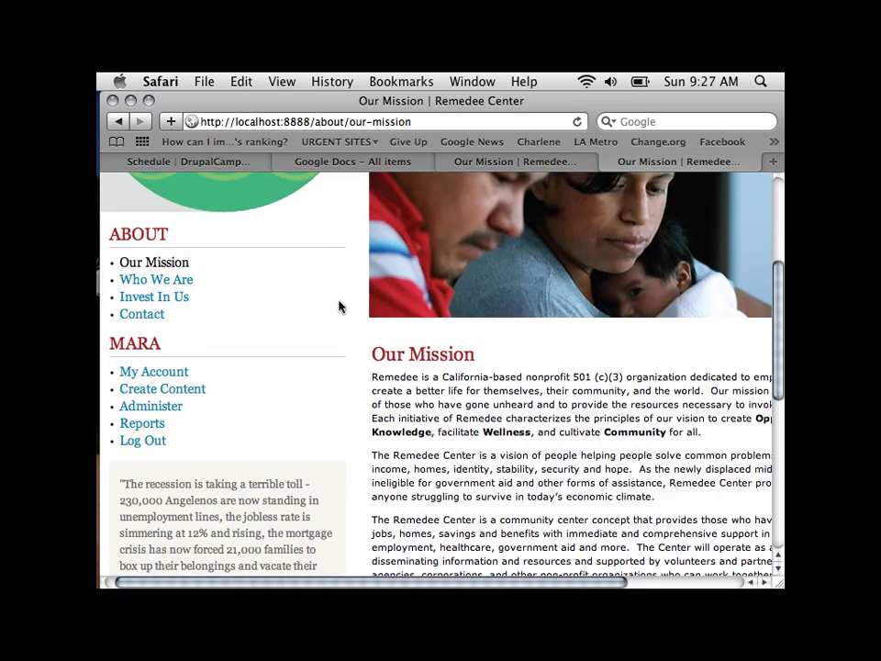
scroll(341, 307, up, 5)
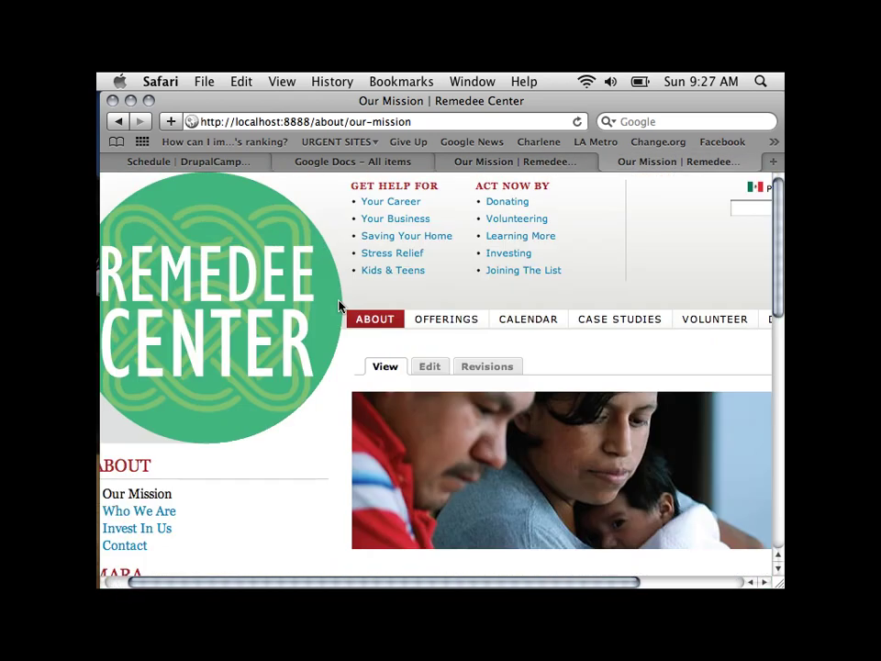
click(579, 126)
scroll(540, 338, right, 5)
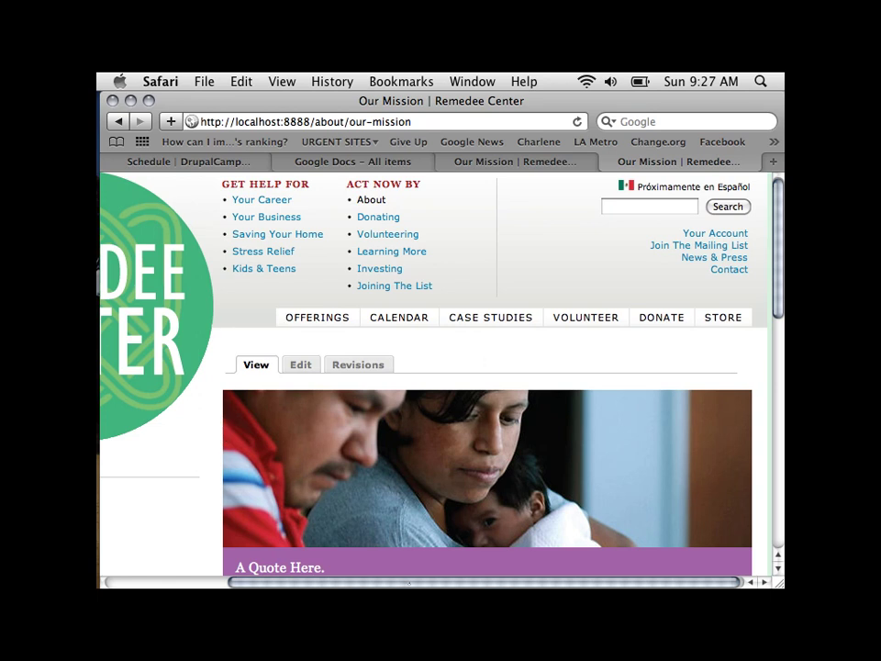
scroll(496, 581, left, 3)
scroll(497, 581, left, 1)
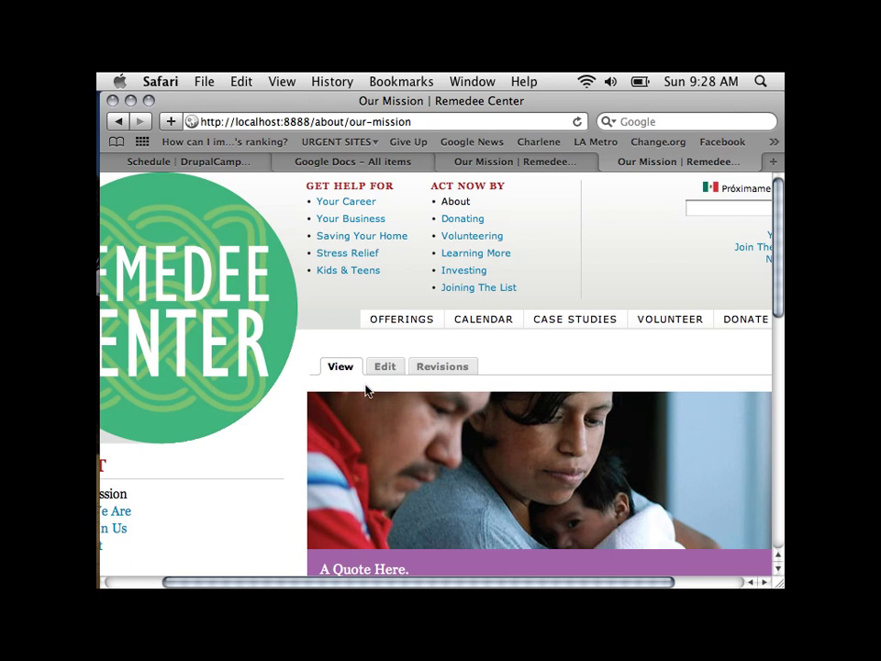
Examine the featured photo quote and mission text on the published page, then return to the header menus
scroll(285, 492, right, 2)
scroll(285, 492, down, 5)
scroll(285, 488, down, 1)
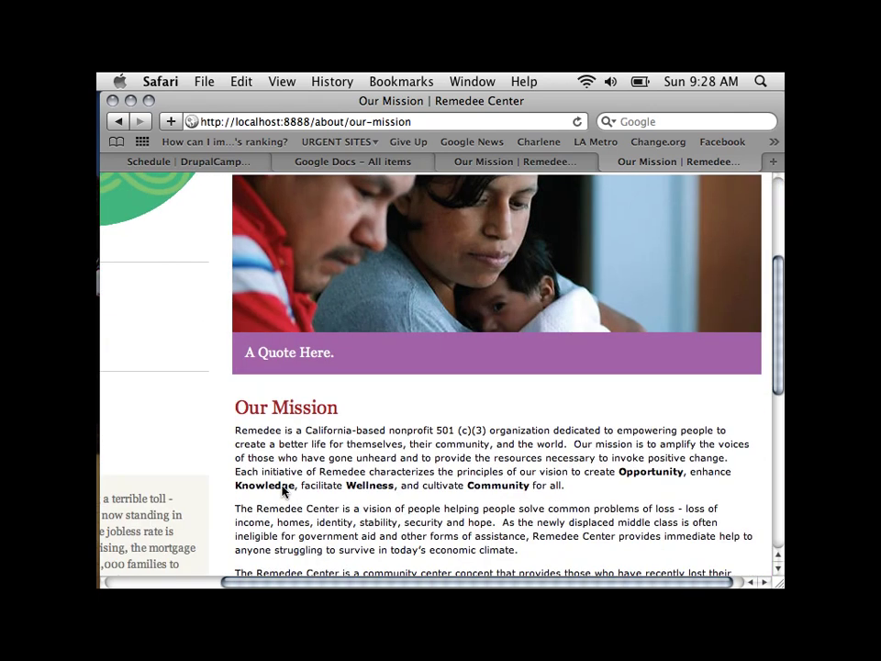
scroll(286, 487, up, 5)
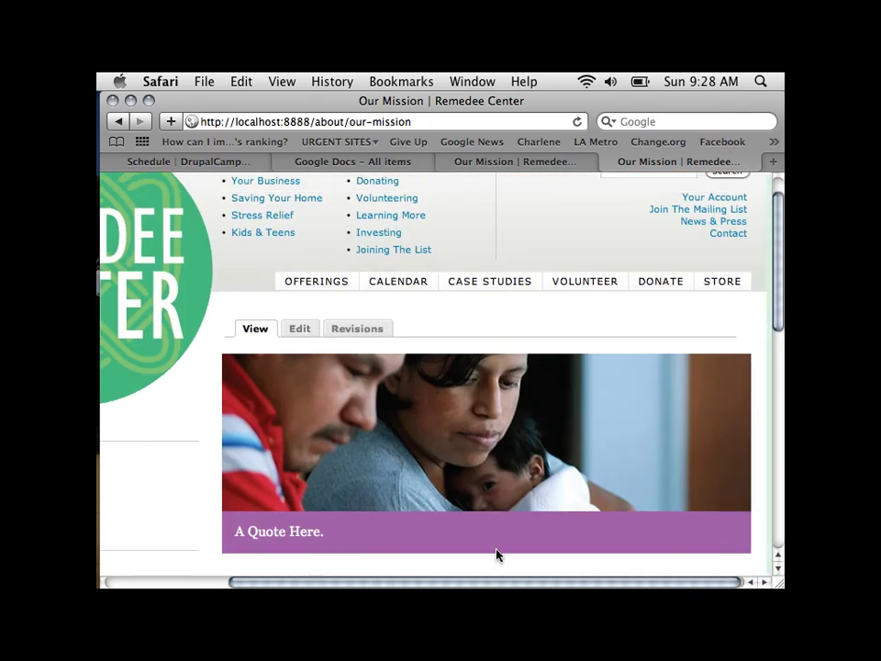
scroll(496, 551, up, 1)
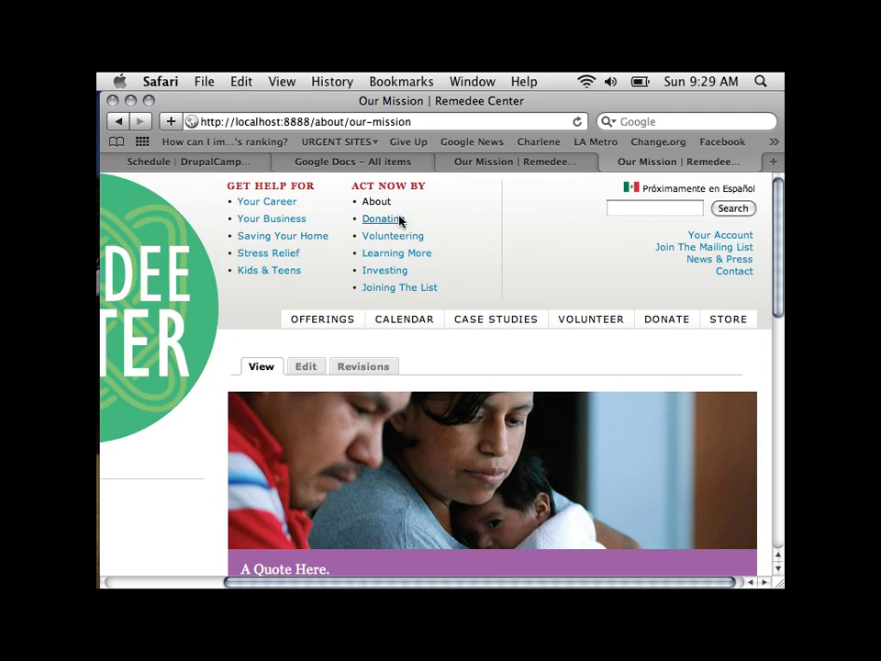
Reopen the Our Mission edit form and examine the meta tags' Description and Keywords fields
click(517, 165)
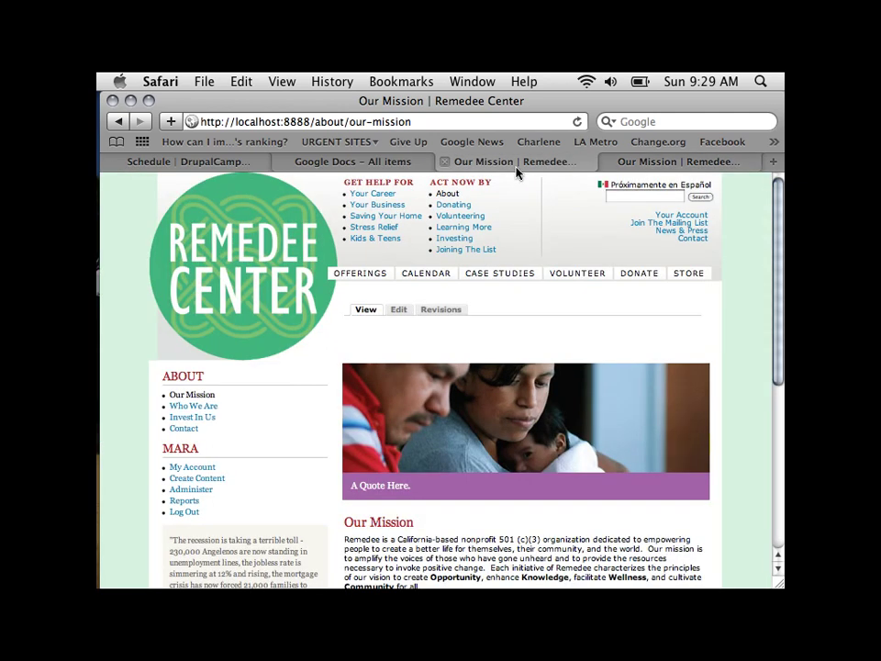
click(404, 312)
scroll(450, 443, down, 15)
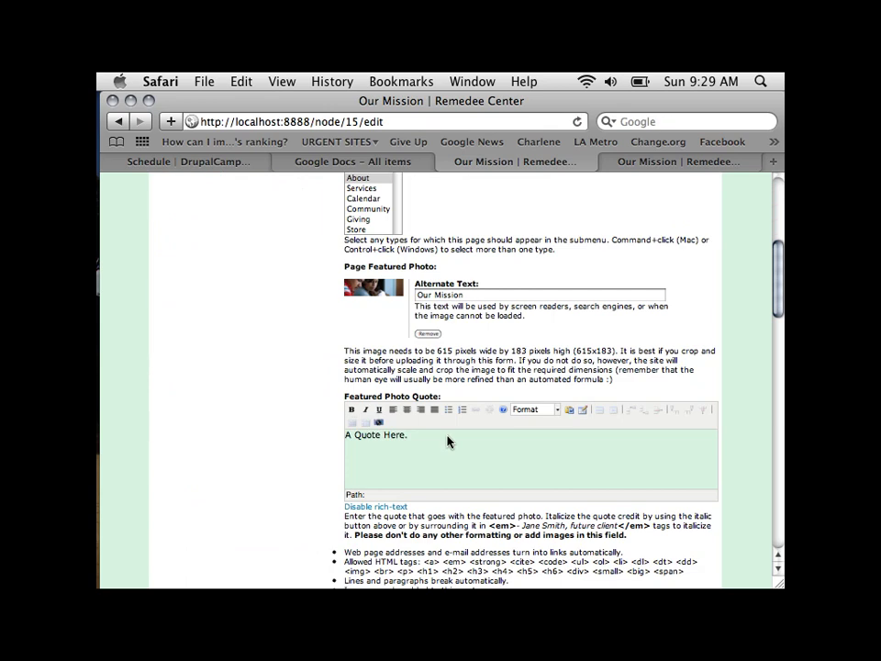
scroll(448, 440, down, 10)
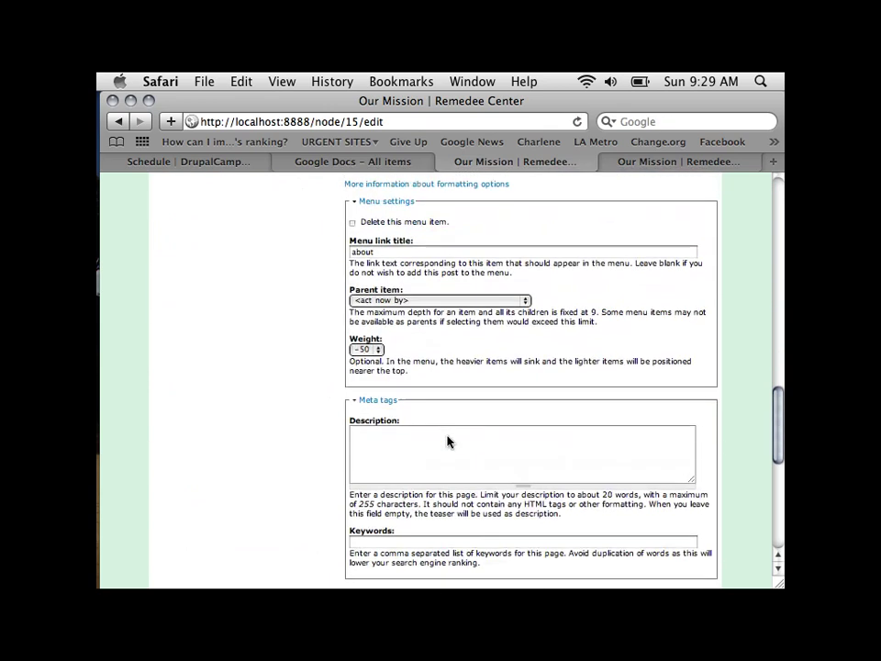
scroll(448, 442, down, 4)
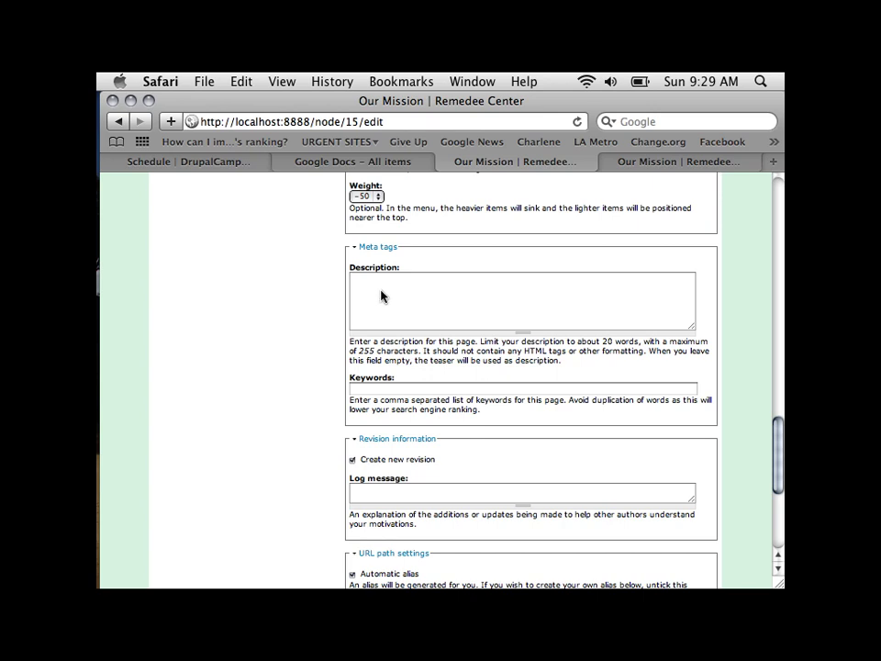
right_click(371, 388)
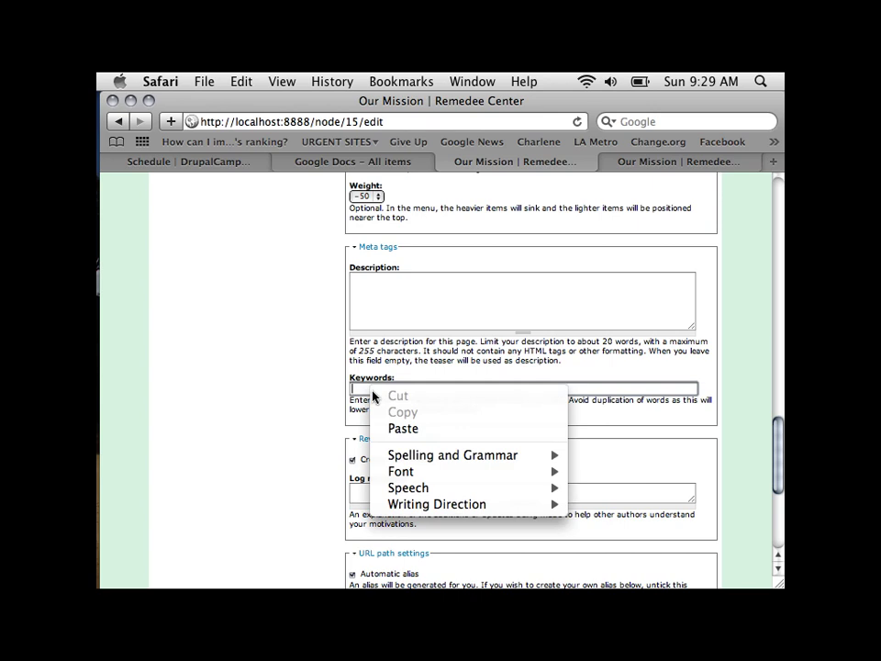
click(194, 360)
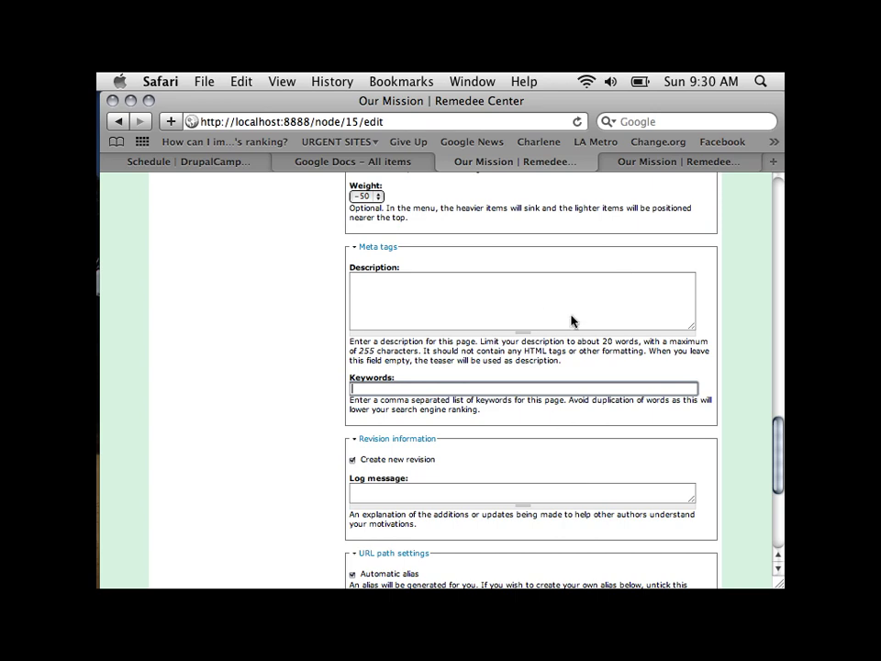
Turn off the Automatic alias option in the Our Mission page's URL path settings
scroll(642, 479, down, 2)
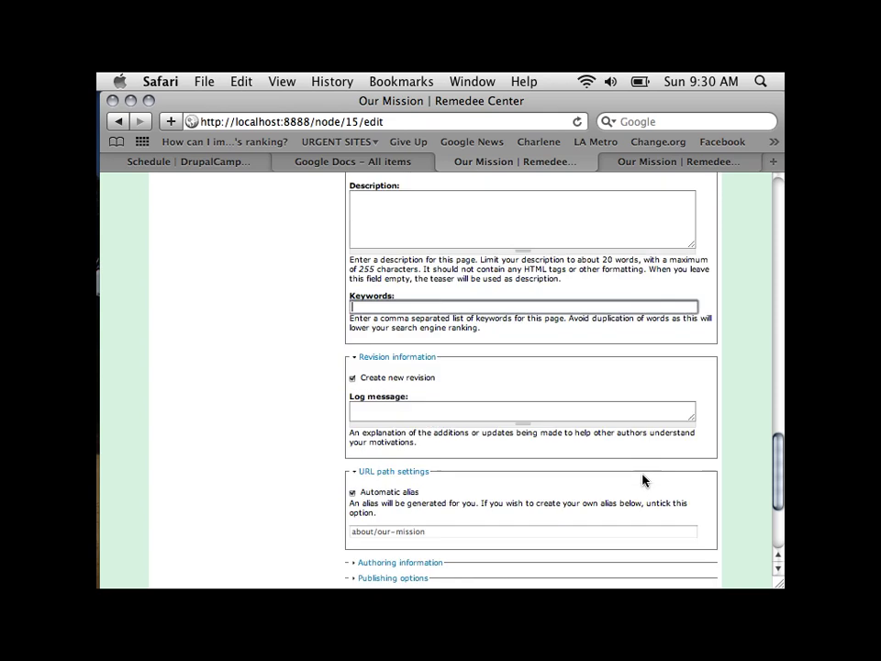
scroll(643, 480, down, 2)
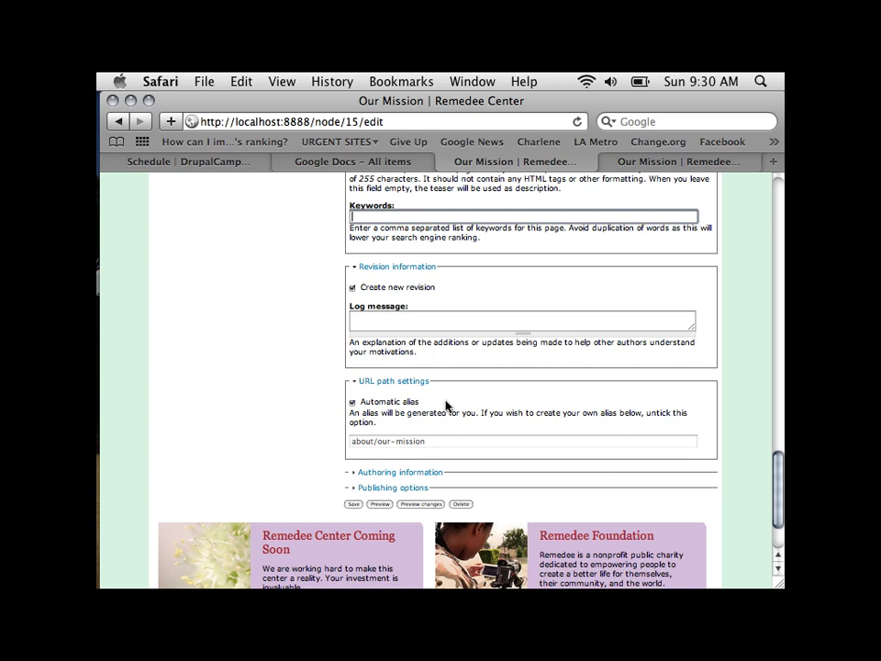
click(291, 403)
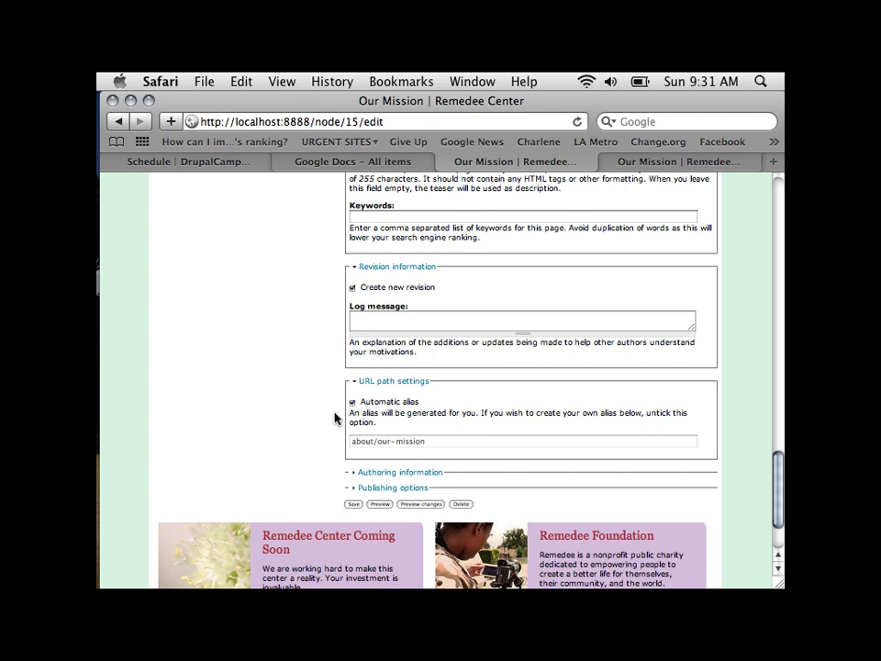
click(353, 402)
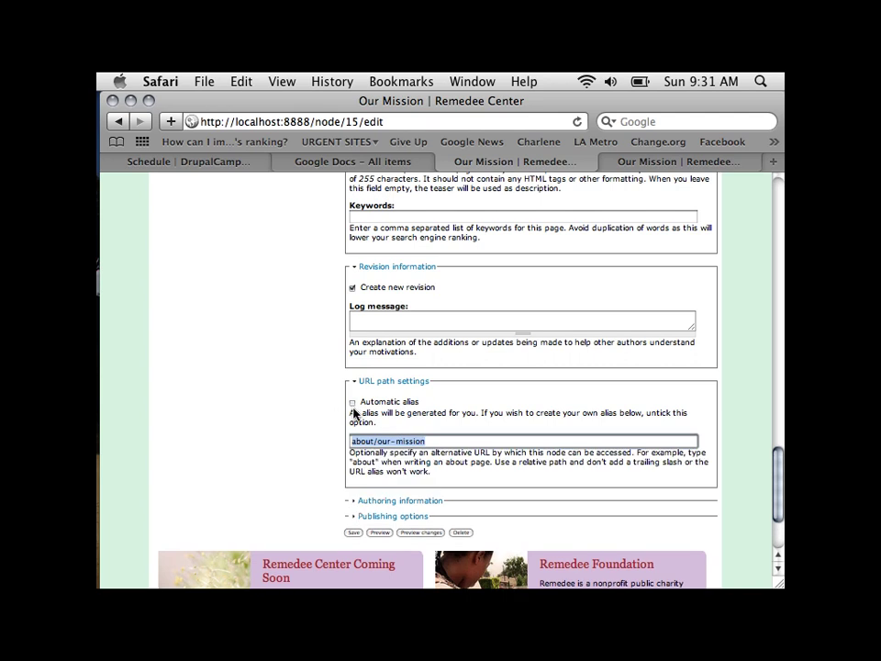
Highlight the about/our-mission alias and compare it with the published Our Mission page's web address
drag(430, 442, 341, 447)
key(Return)
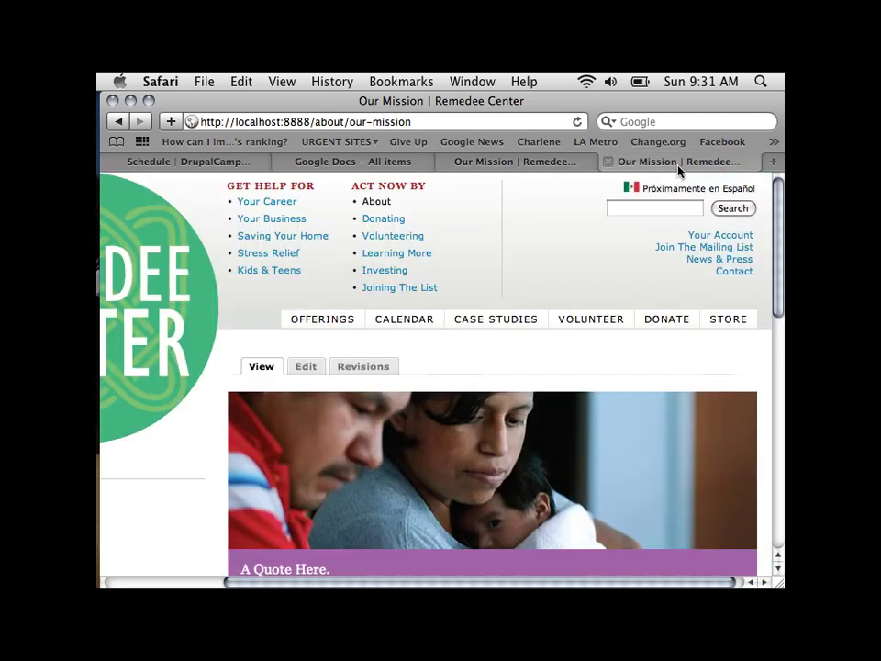
drag(417, 122, 312, 122)
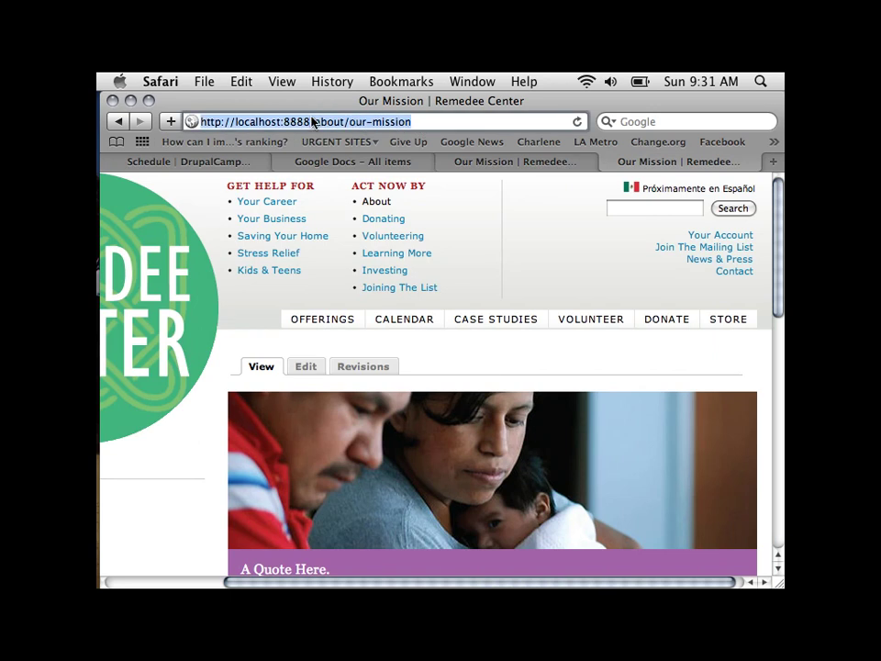
Set the Our Mission page's URL alias to about and save the page
click(514, 161)
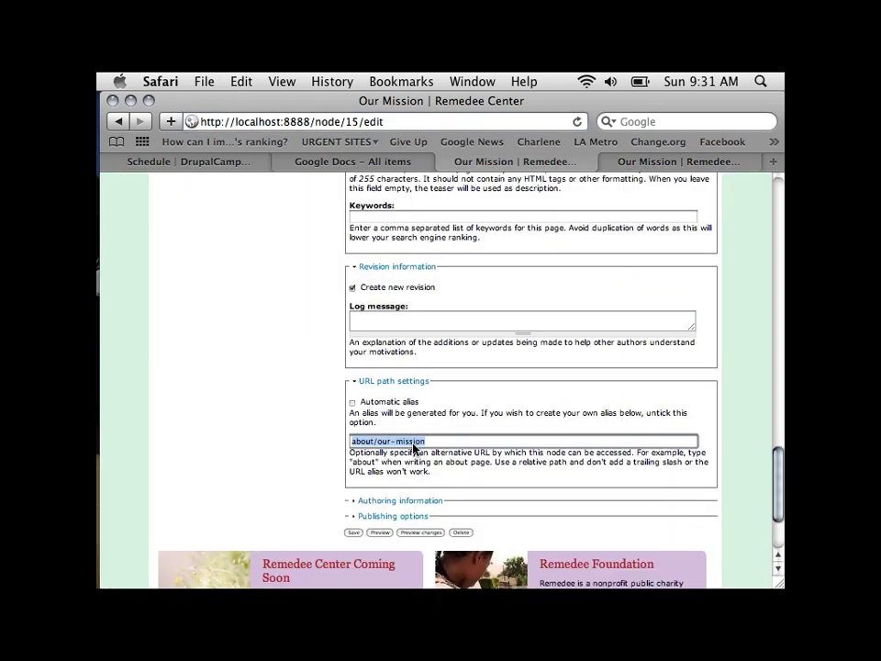
text(about)
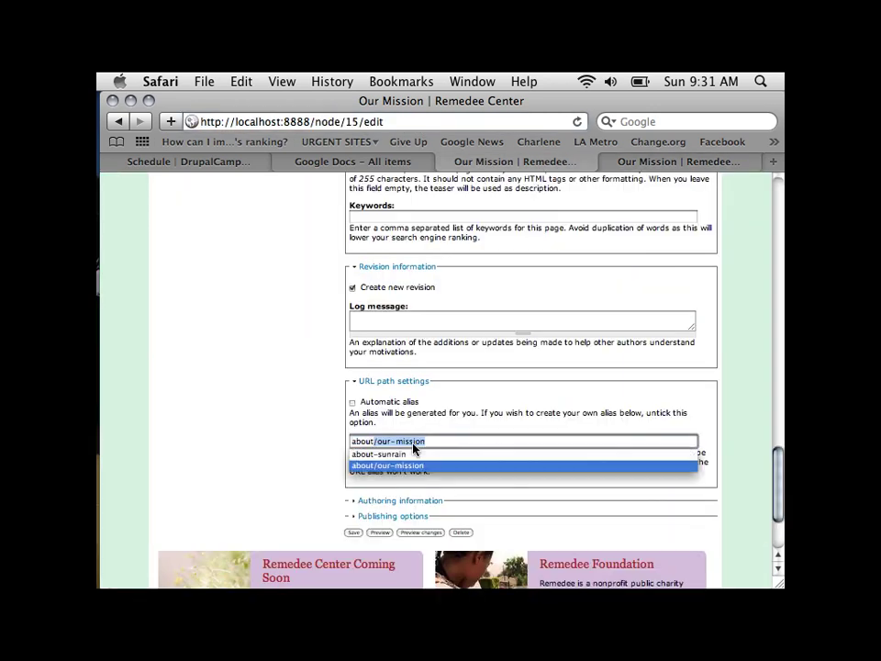
key(BackSpace)
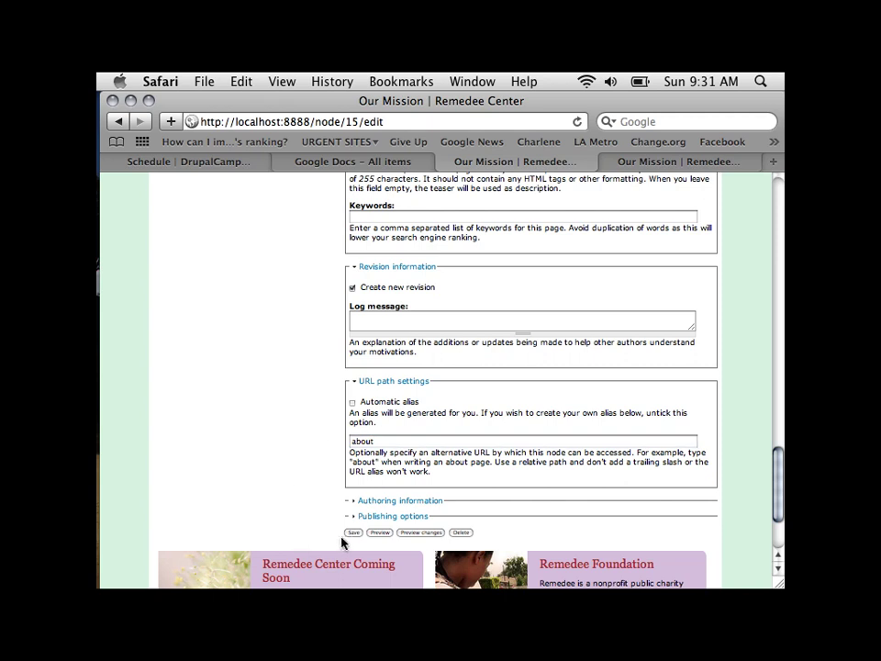
click(353, 533)
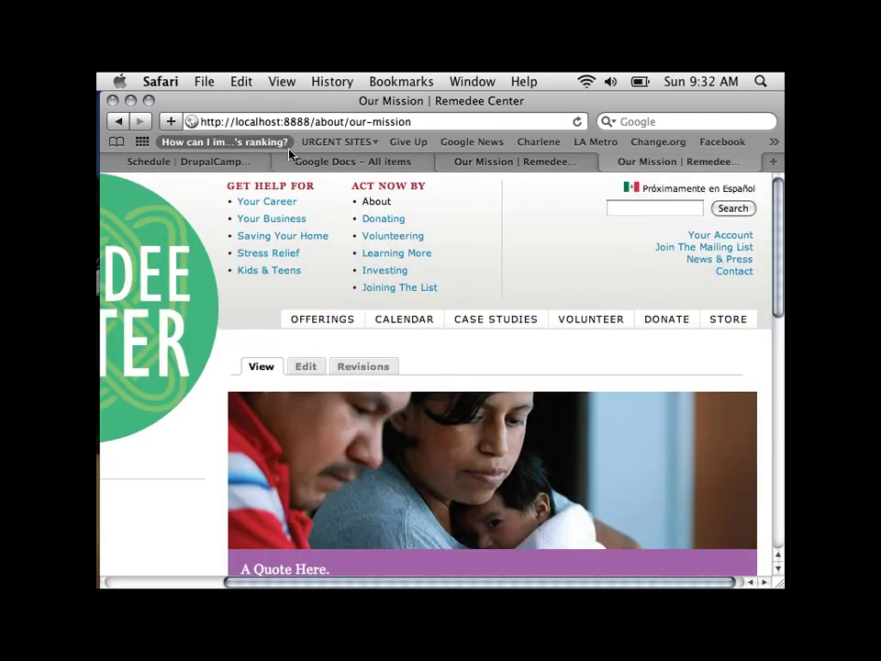
Reload the old about/our-mission address, follow the Our Mission search result, and examine the page at its new address
click(579, 123)
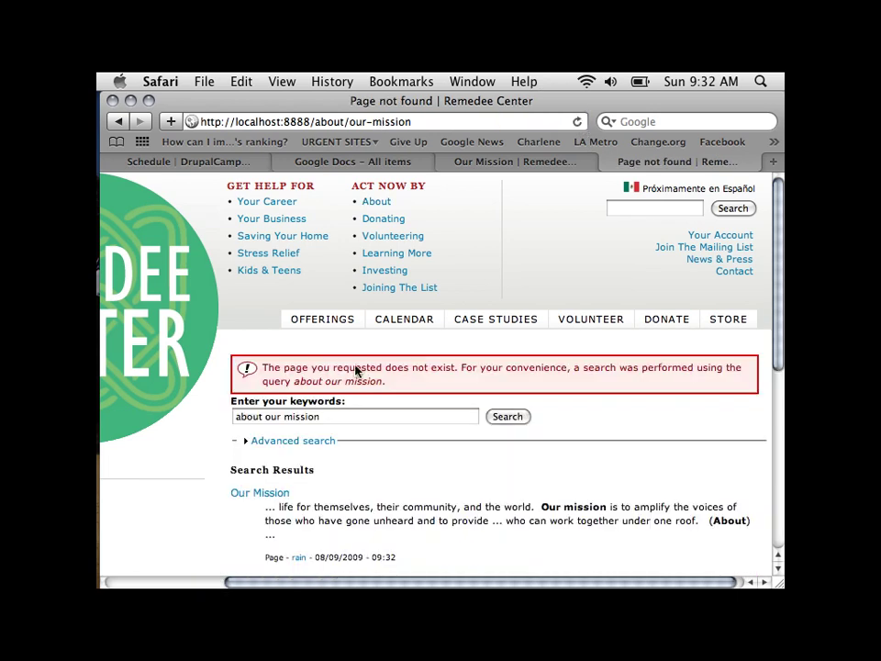
scroll(377, 393, down, 3)
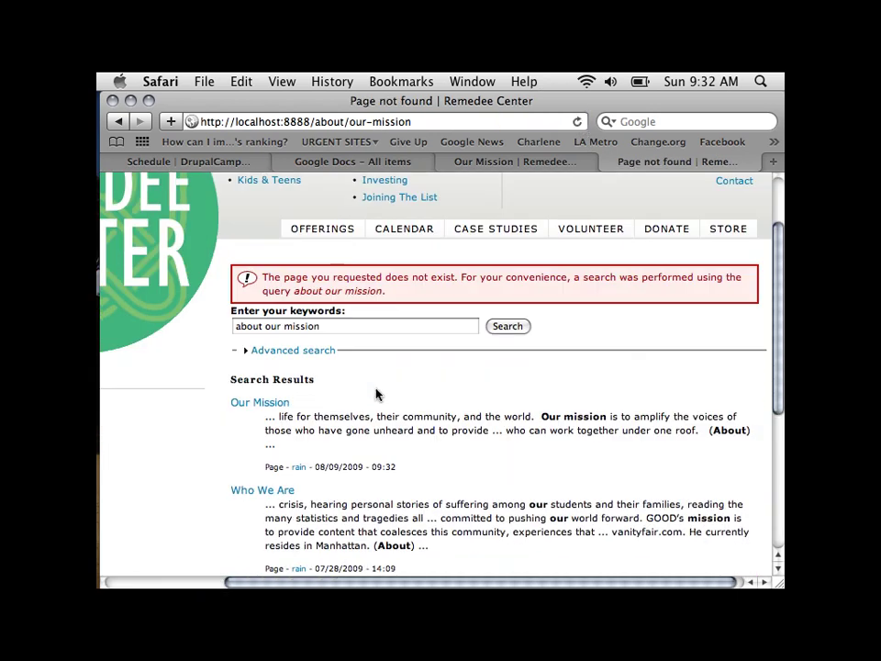
click(285, 409)
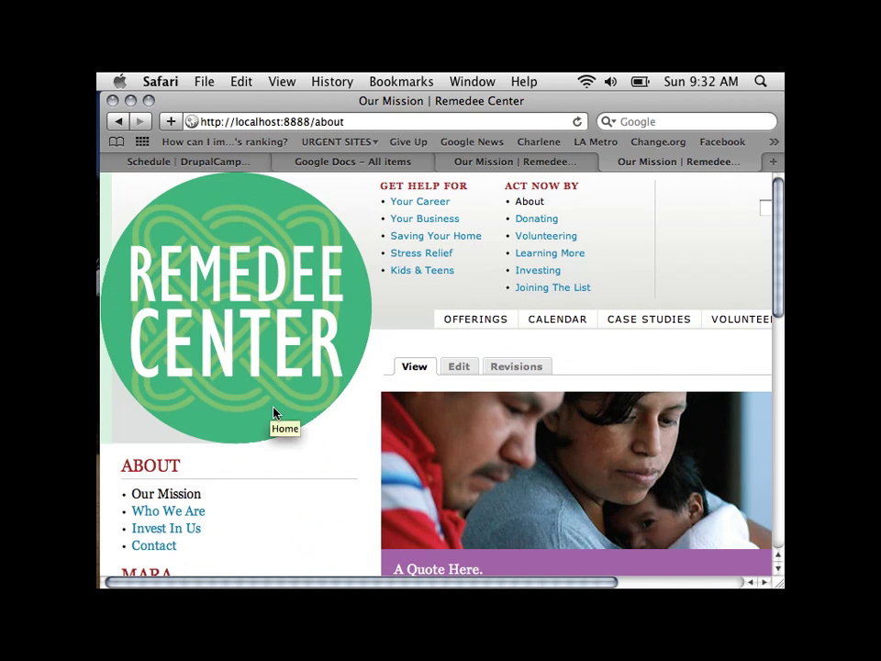
scroll(360, 415, right, 5)
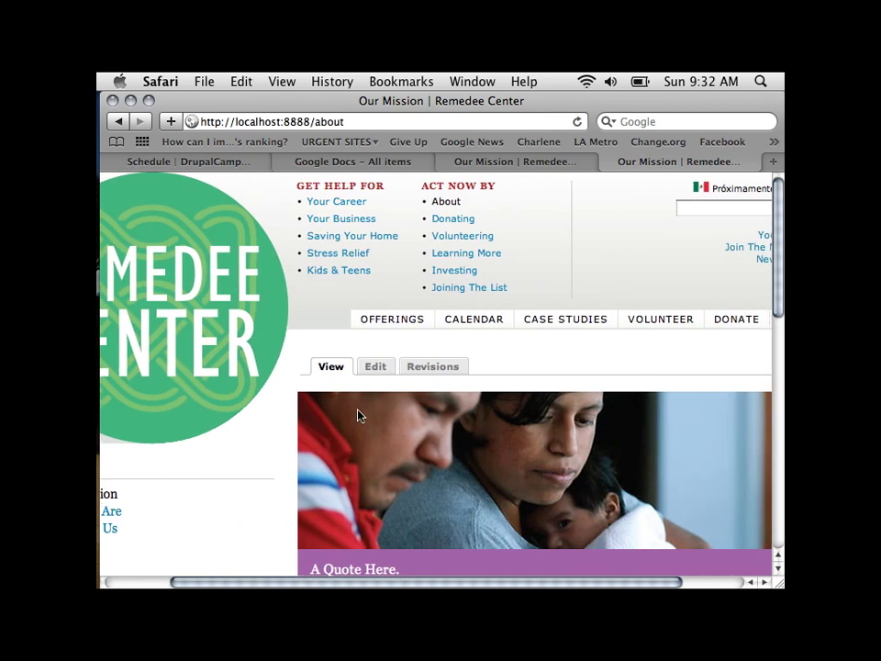
scroll(358, 415, down, 10)
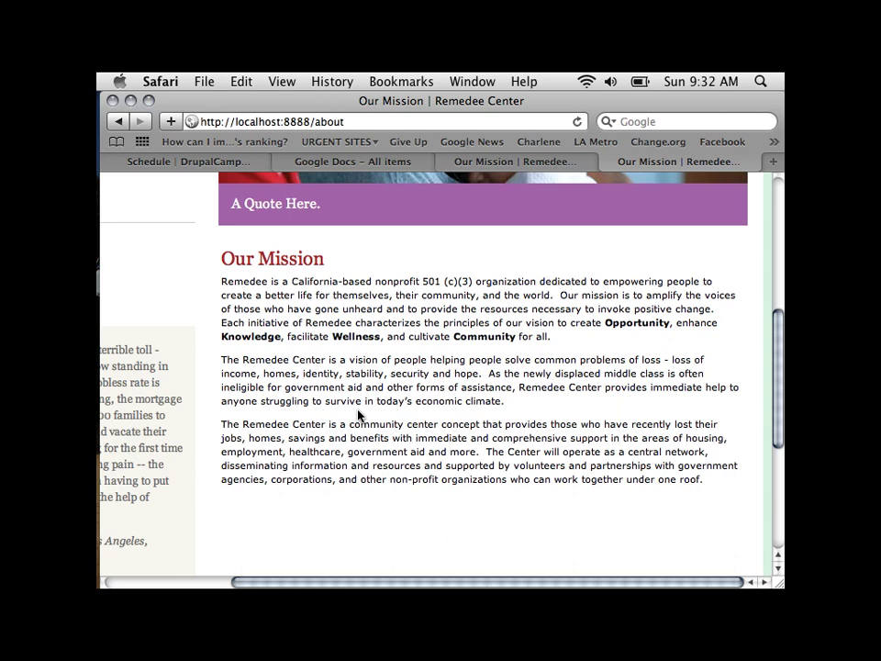
scroll(358, 416, up, 6)
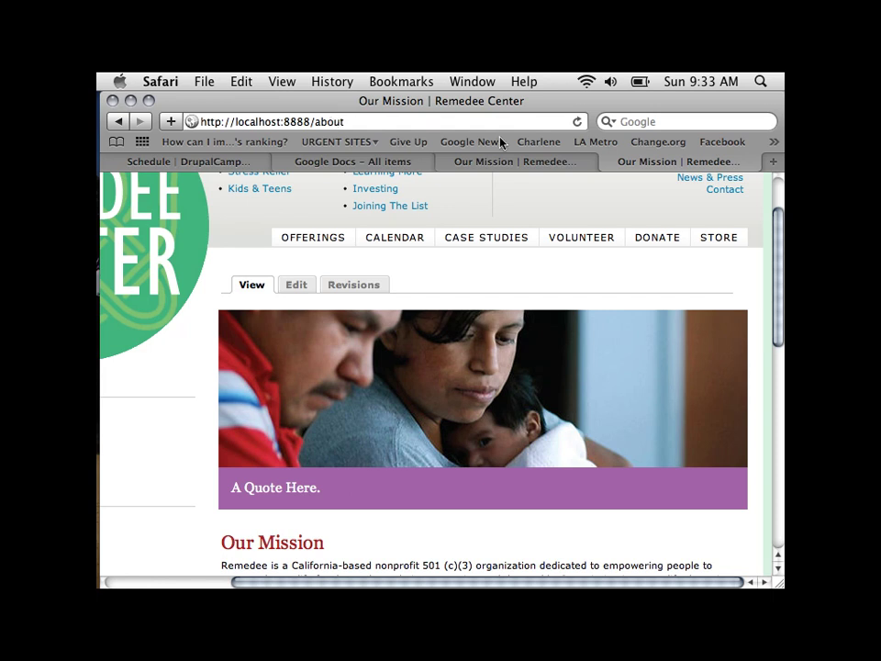
Reopen the Our Mission edit form, expand the Authoring information, and highlight the author's username
key(super+0)
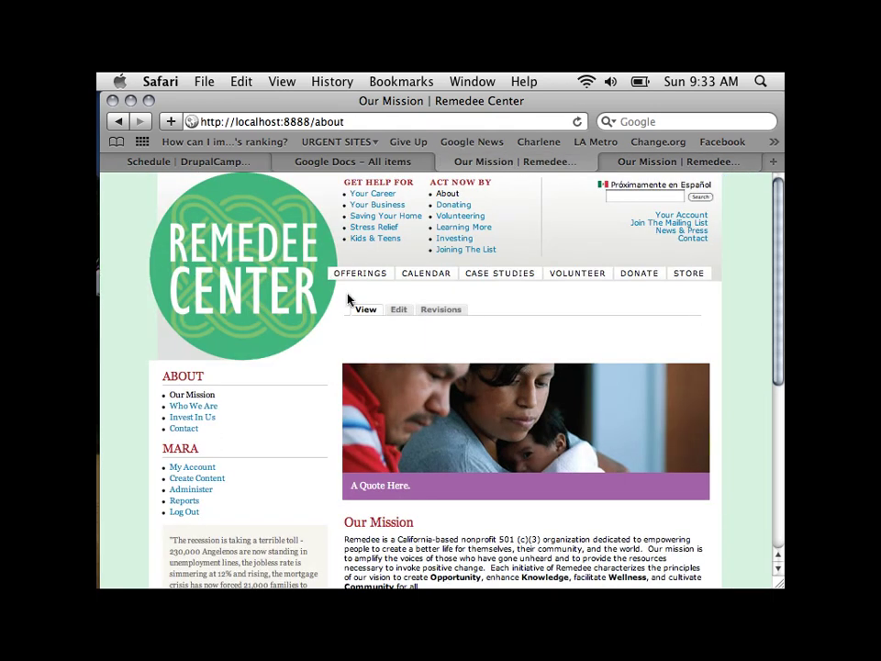
click(399, 310)
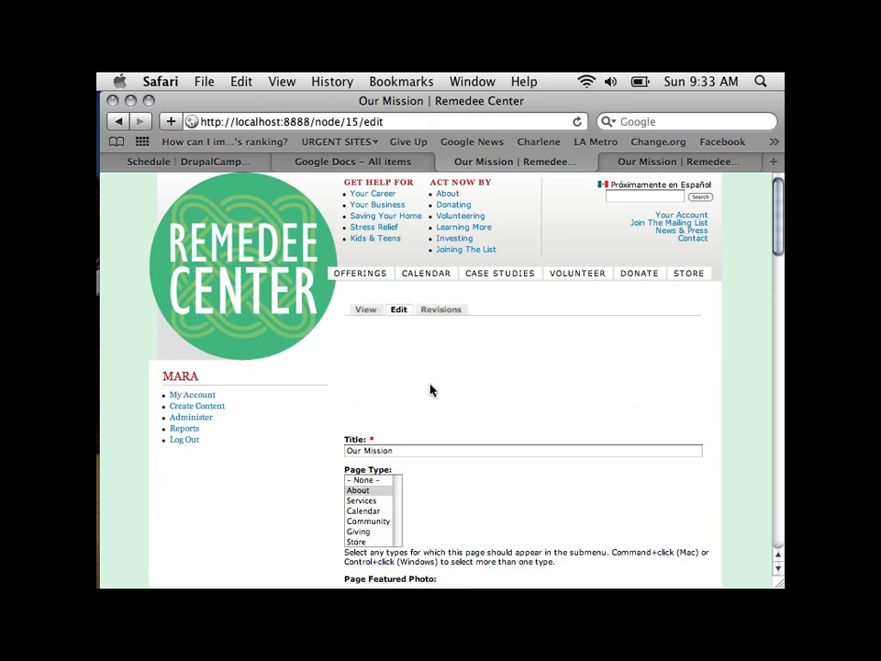
scroll(430, 389, down, 15)
scroll(431, 388, down, 10)
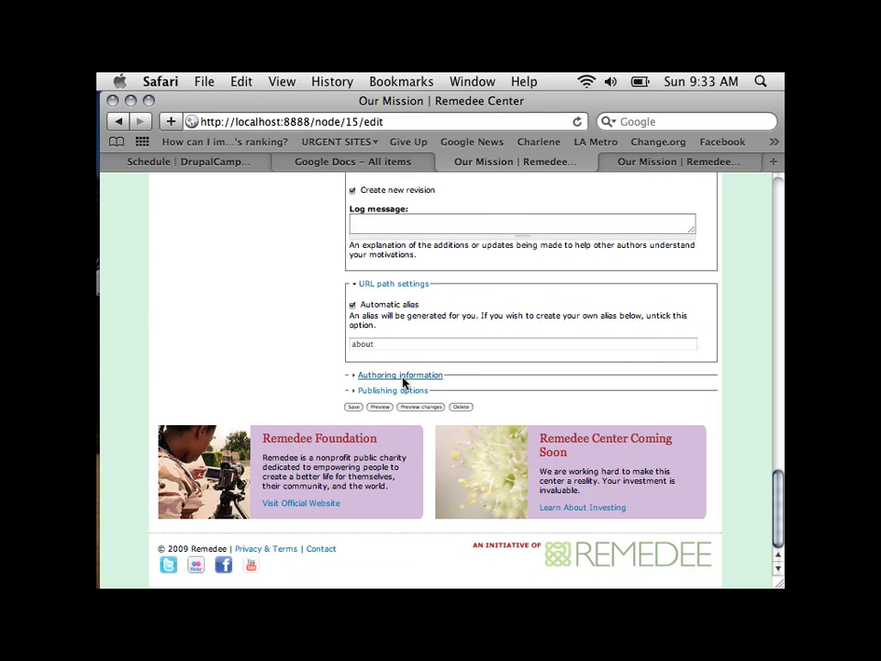
click(403, 380)
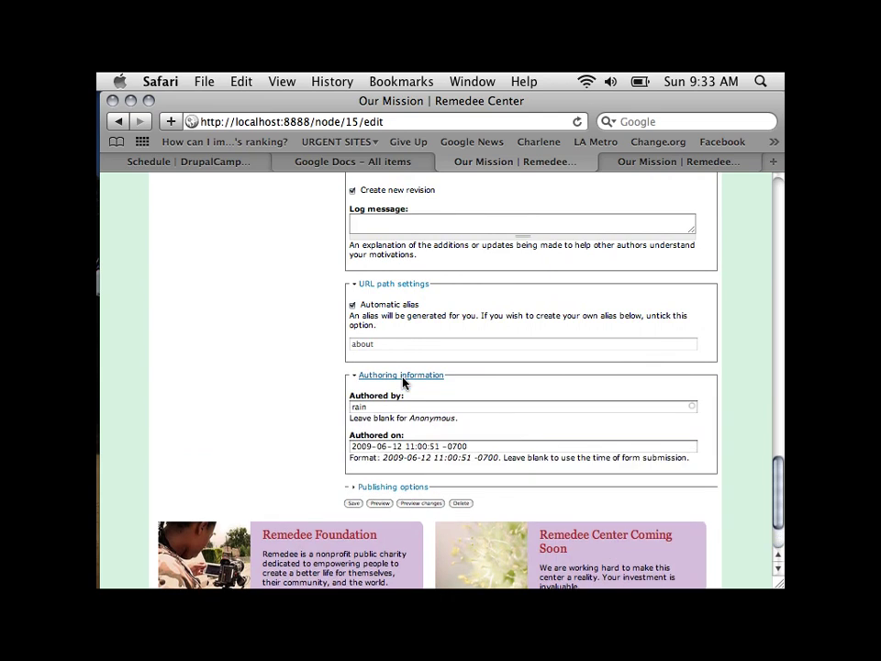
double_click(366, 406)
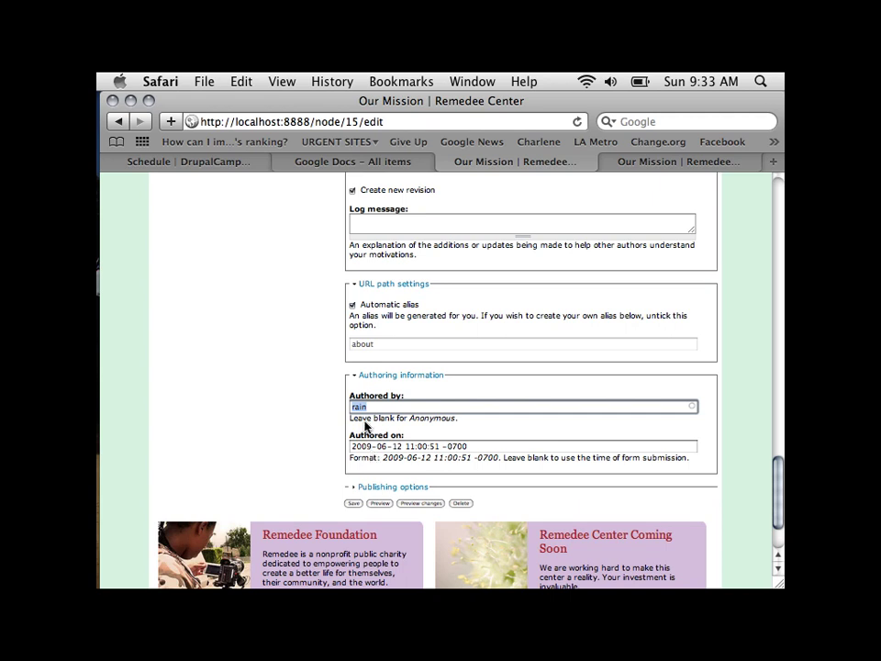
Change the Authored on date to 2009-06-07, keeping the time, and reselect the Authored by value
click(400, 447)
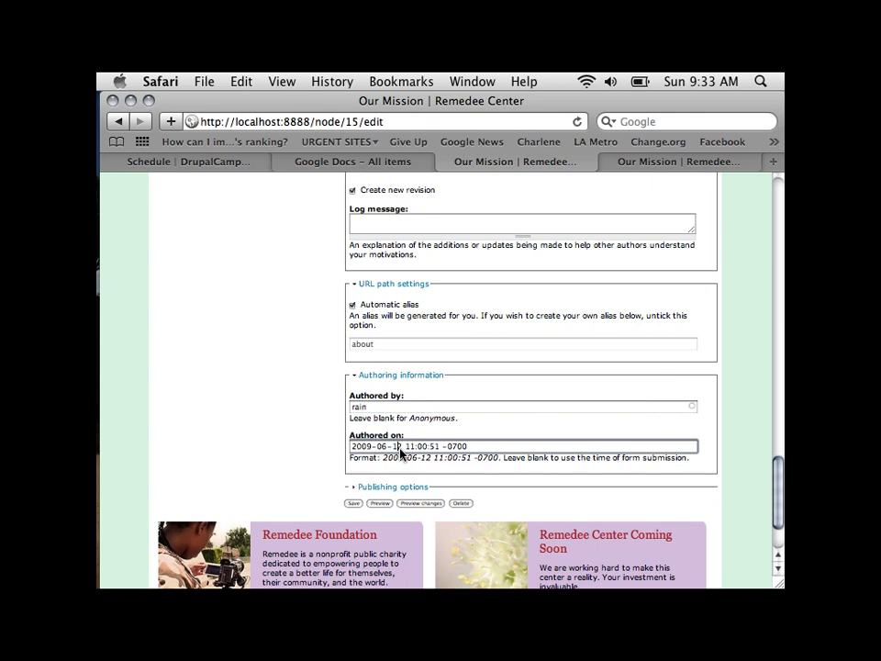
key(BackSpace)
key(BackSpace)
text(07)
double_click(358, 409)
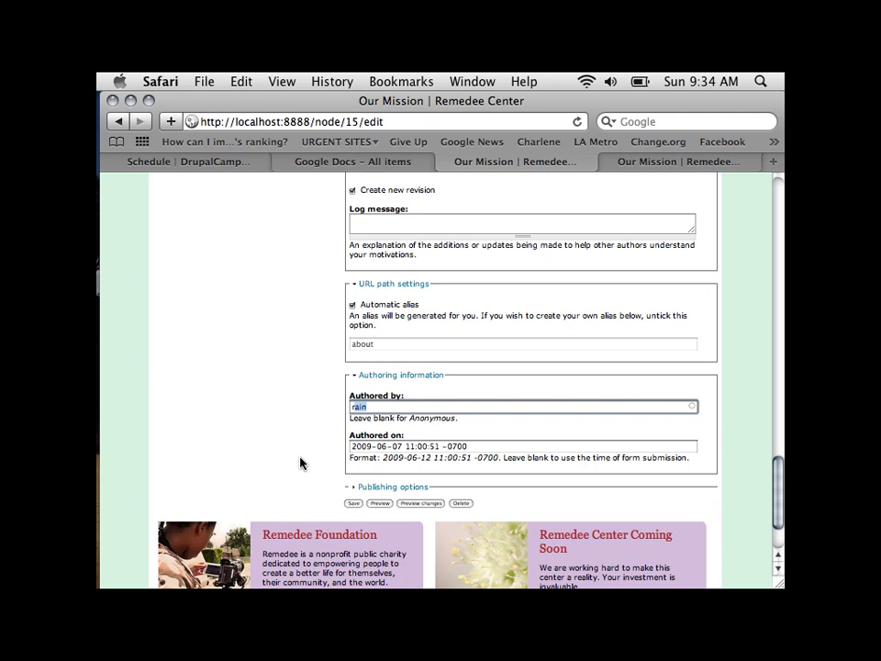
Expand the Publishing options and compare them with the home page's Upcoming Events and Latest News & Press lists
scroll(266, 381, down, 3)
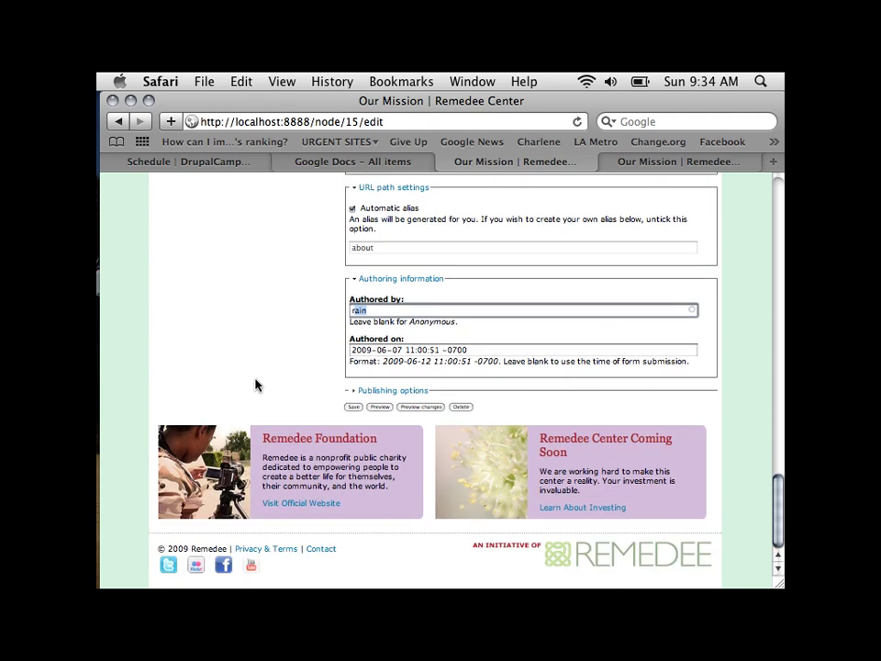
click(384, 397)
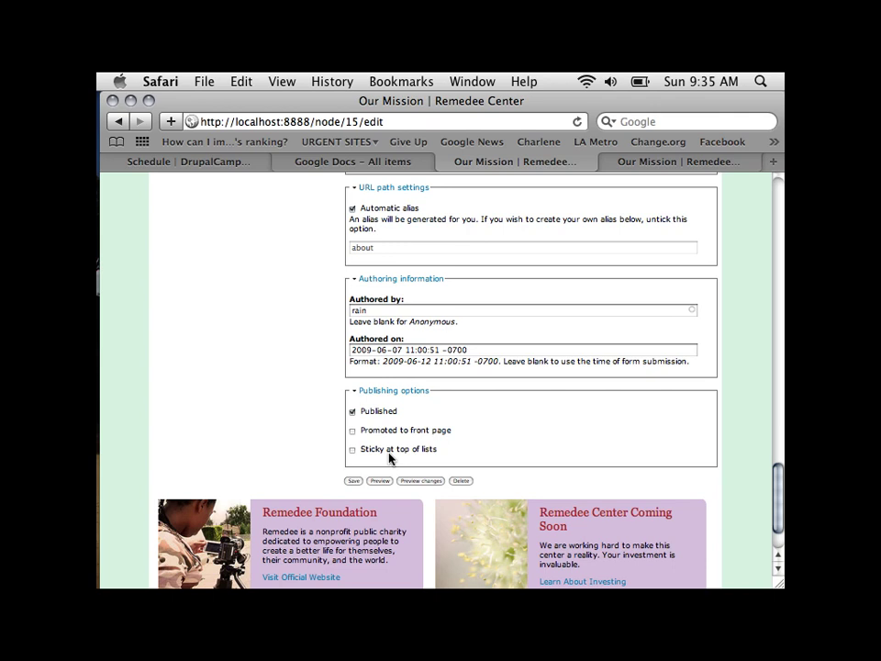
click(679, 161)
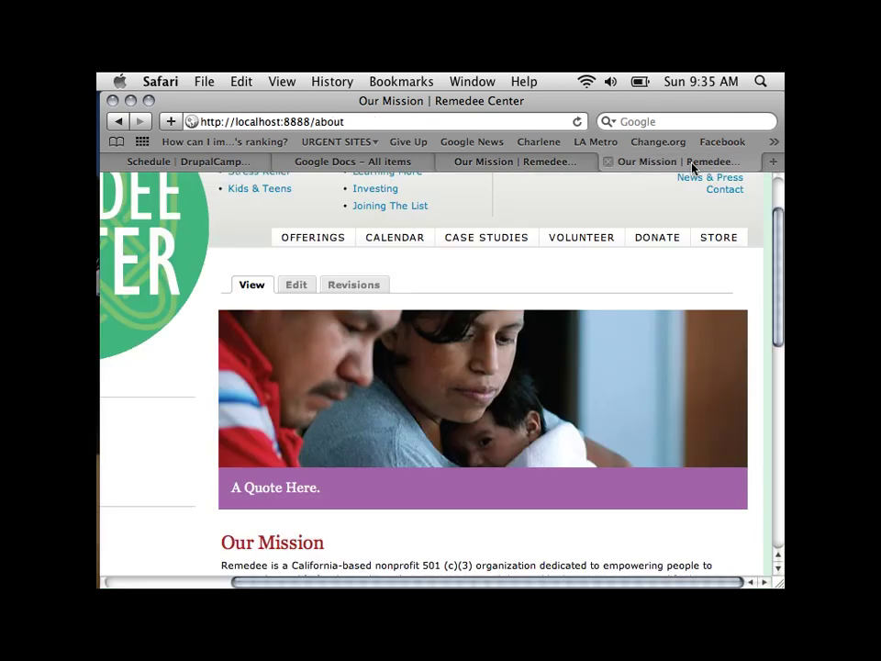
click(159, 246)
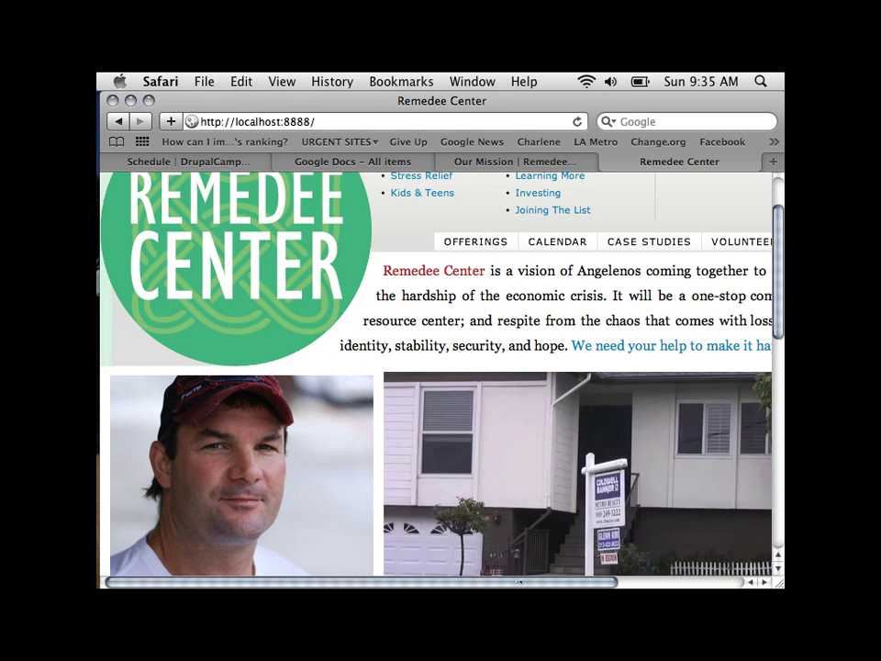
scroll(767, 344, right, 5)
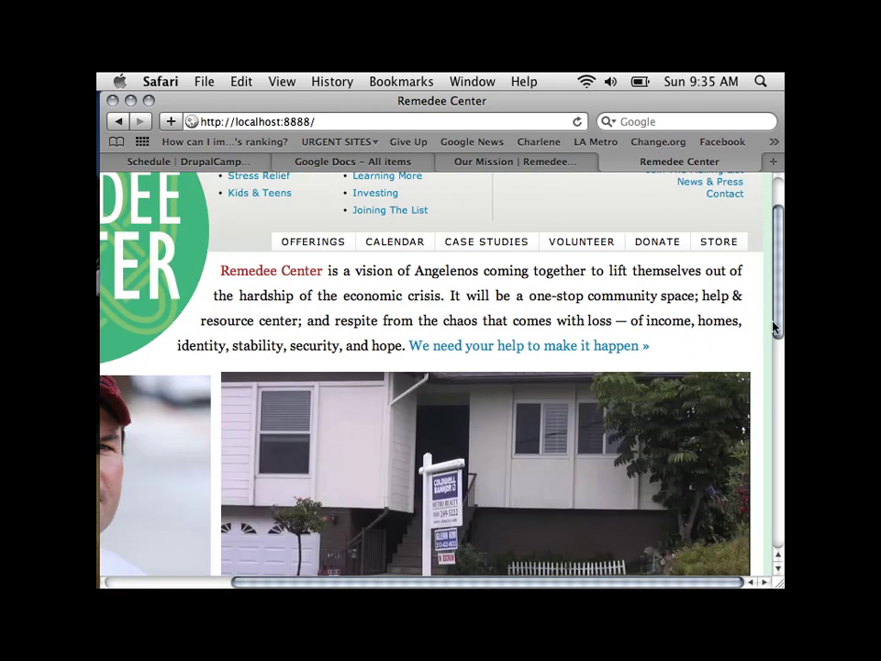
scroll(769, 349, down, 10)
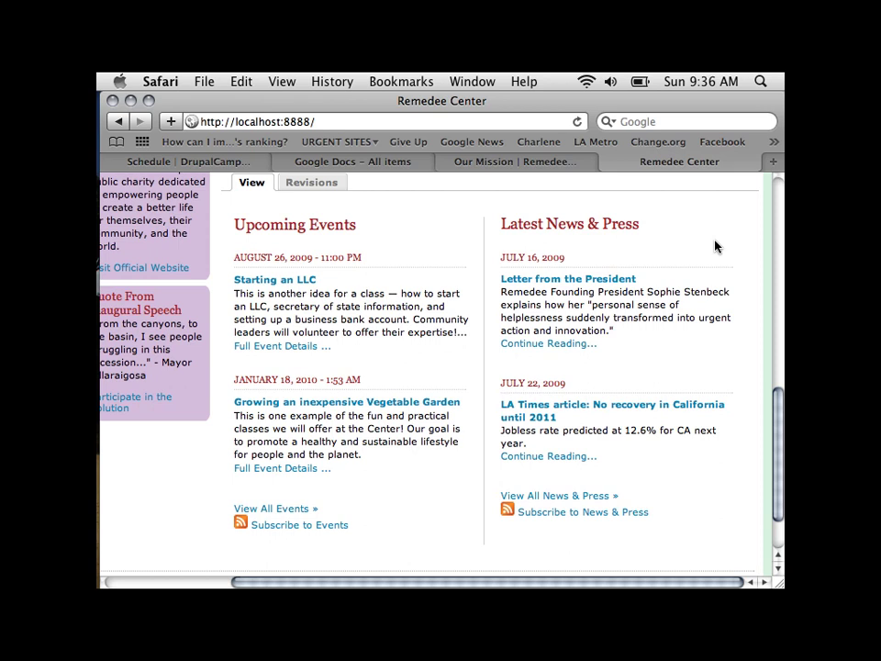
click(584, 165)
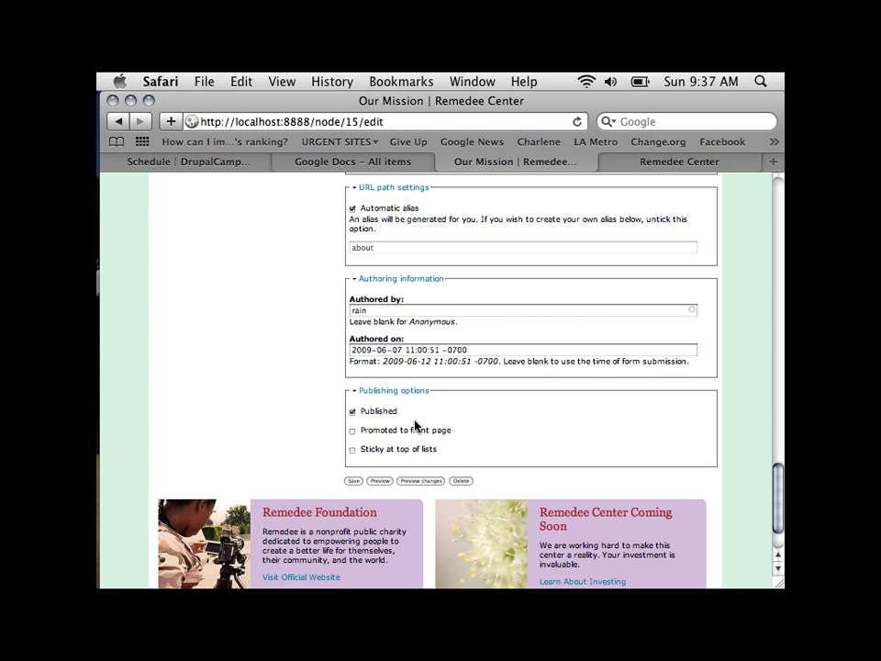
Examine the home page's Remedee Foundation and Inaugural Speech promo blocks, then return to the Publishing options
click(606, 161)
scroll(521, 372, up, 3)
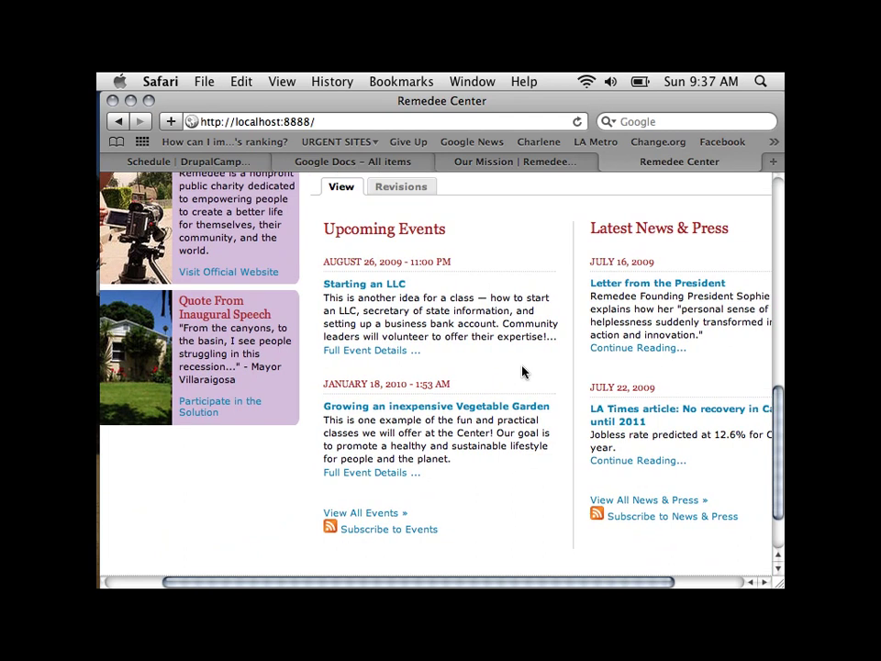
scroll(521, 371, left, 2)
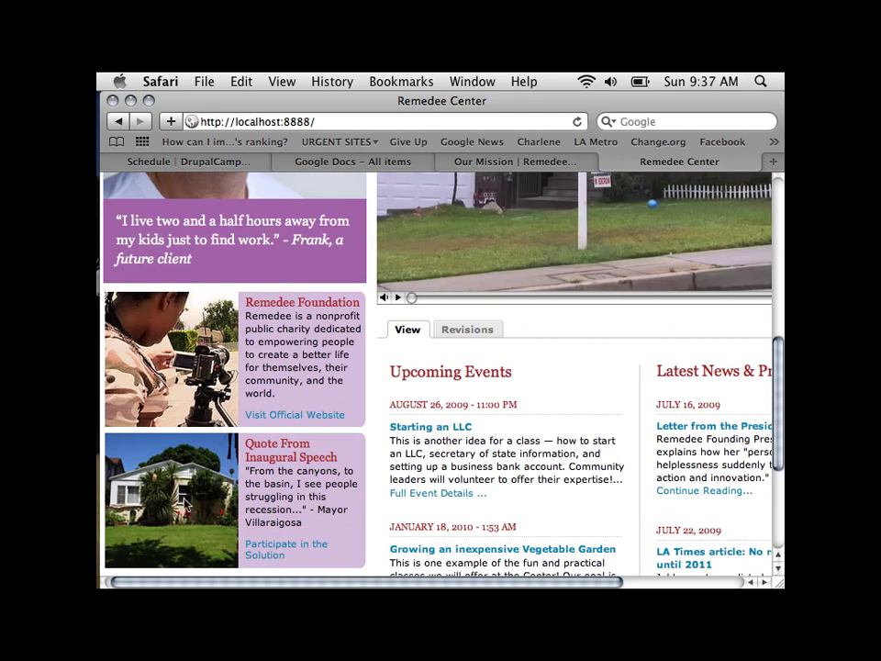
click(553, 163)
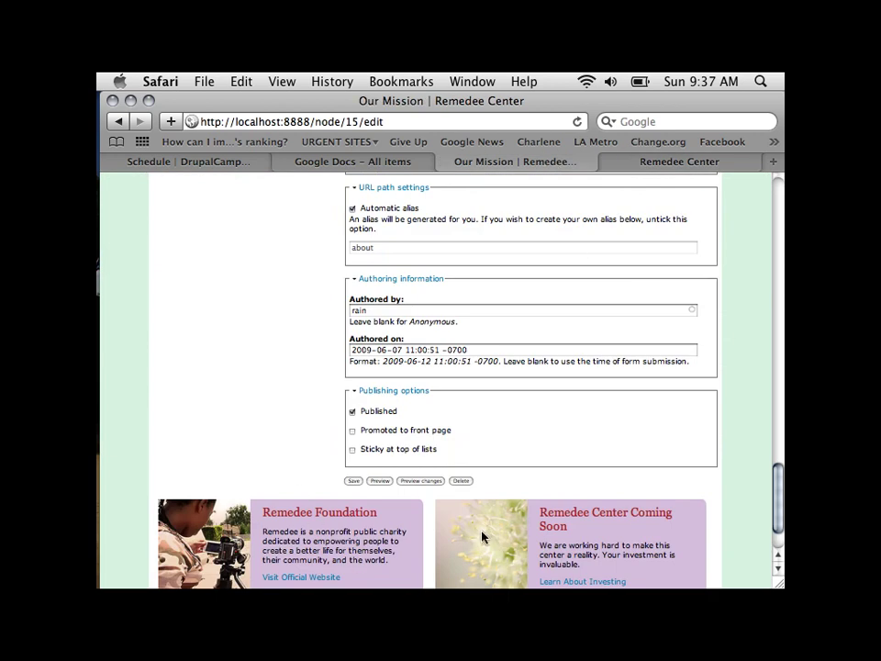
Revisit the home page and look over its video area, event and news lists, and footer
click(709, 163)
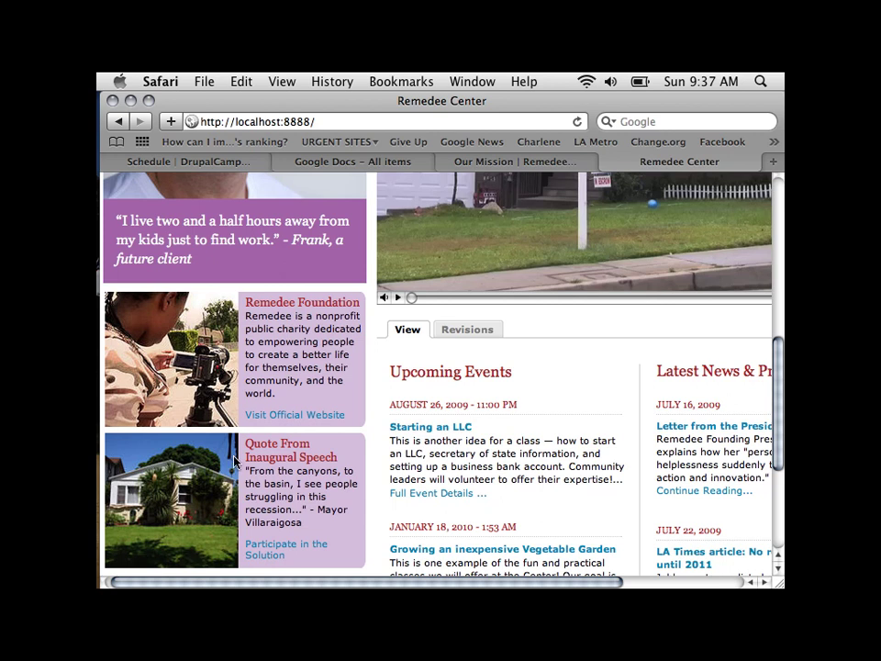
scroll(234, 456, right, 3)
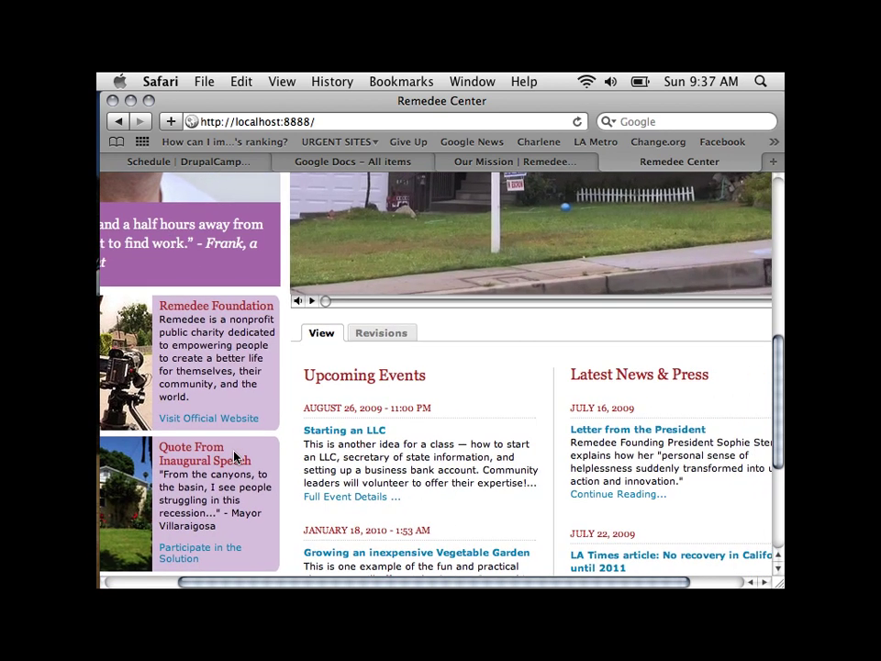
scroll(234, 456, down, 5)
scroll(234, 456, up, 10)
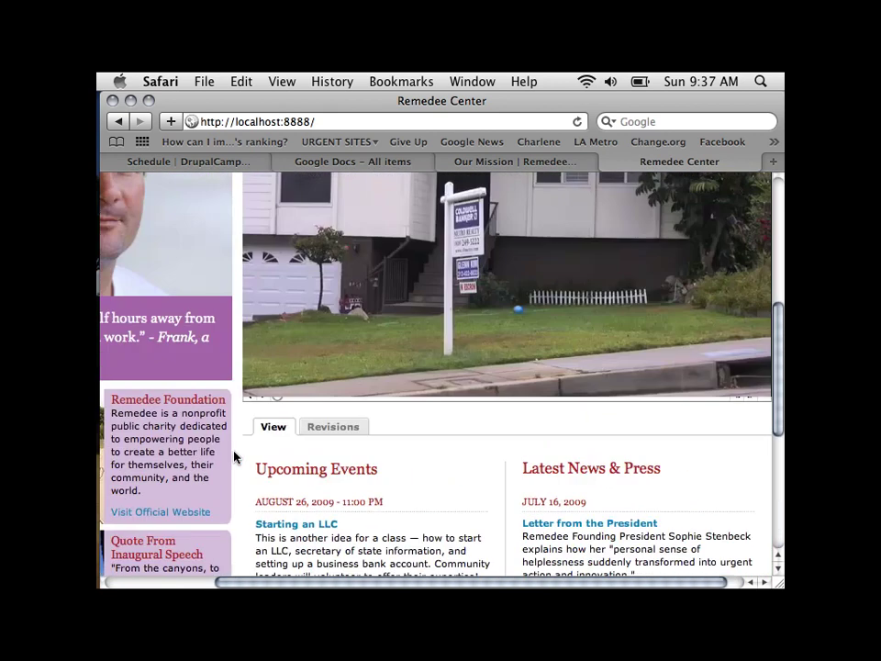
scroll(234, 456, down, 10)
scroll(234, 456, right, 1)
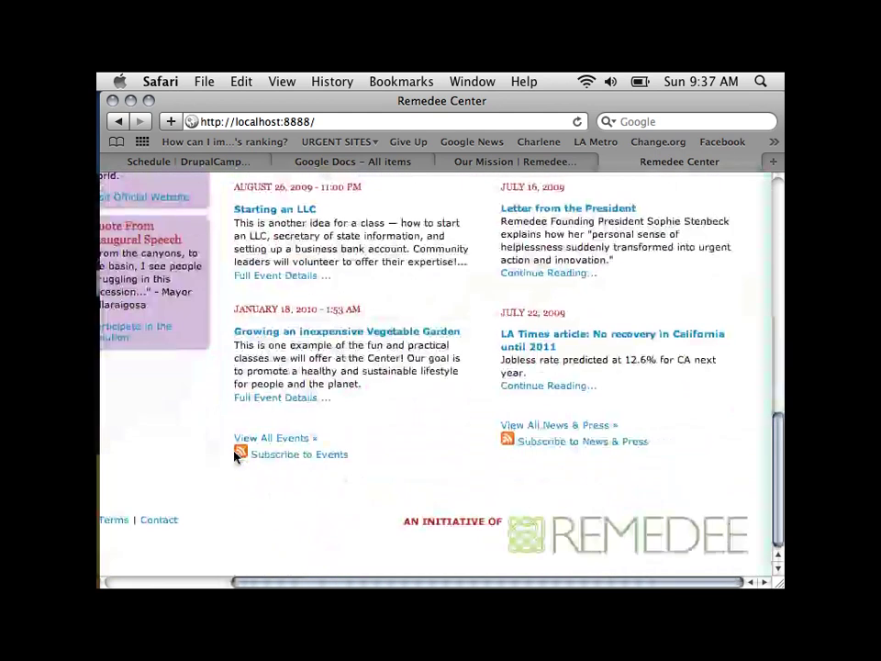
scroll(234, 456, left, 1)
scroll(234, 456, down, 1)
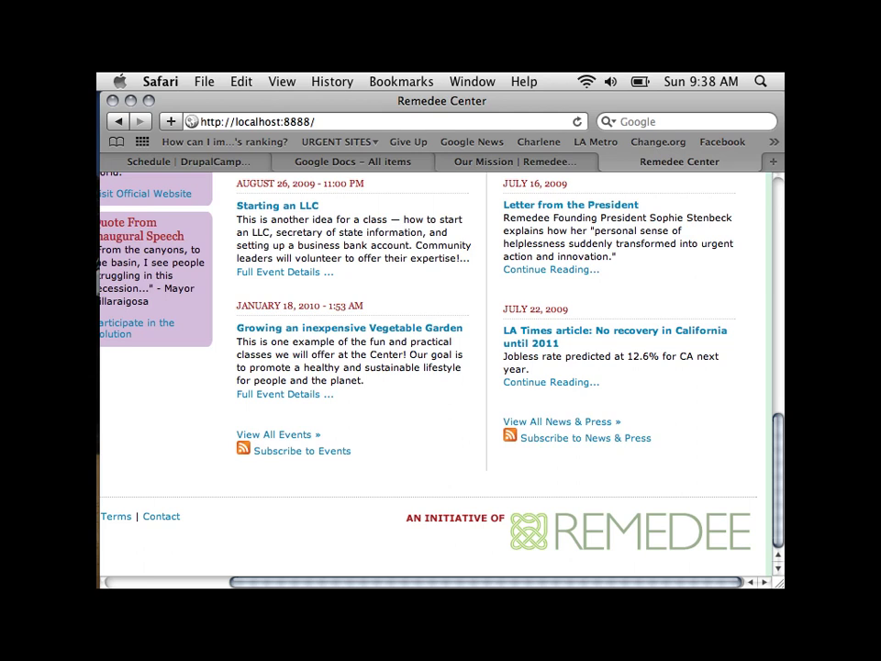
Leave the Our Mission edit form without saving and open the site's Administer section
click(511, 163)
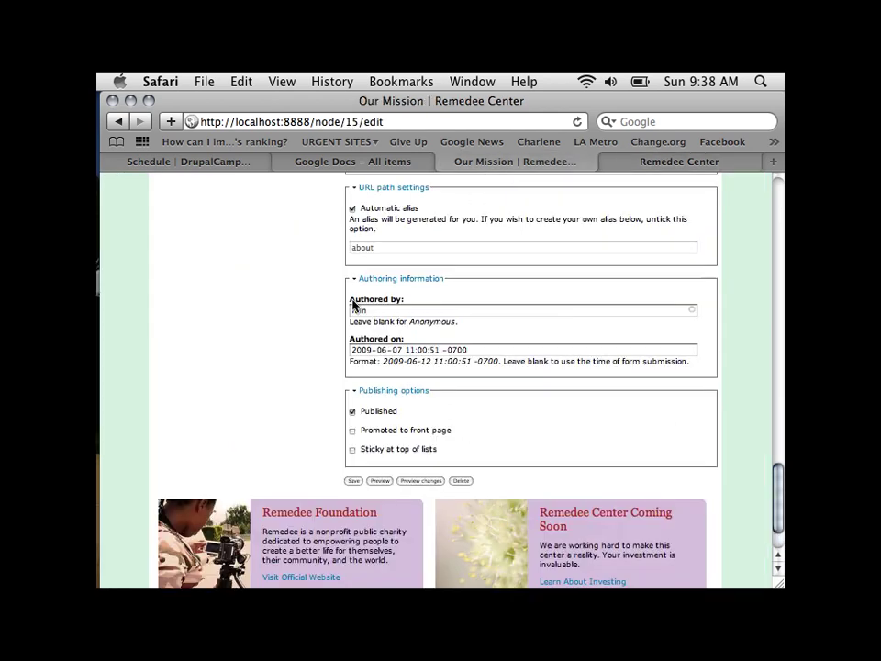
scroll(352, 305, up, 20)
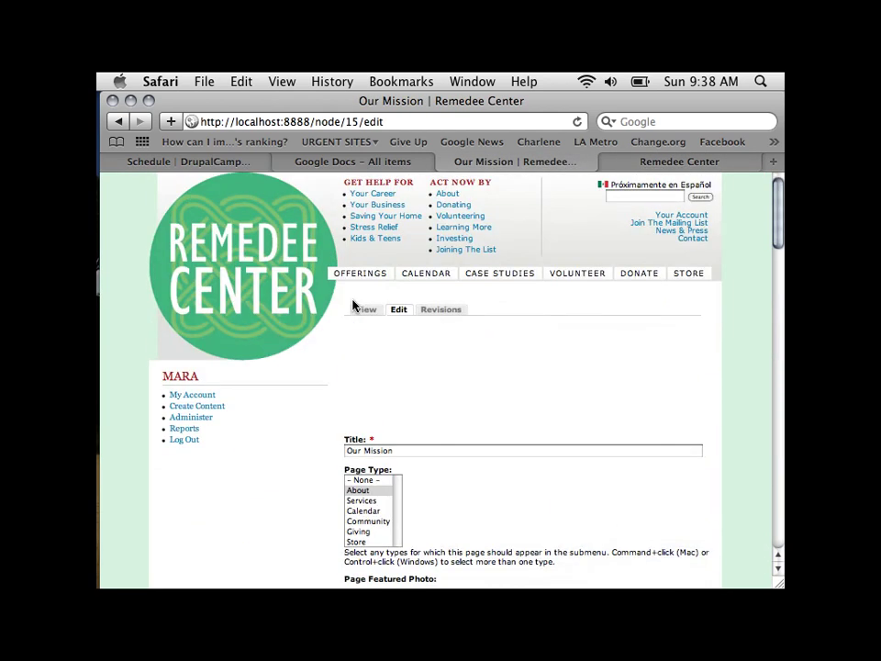
click(179, 421)
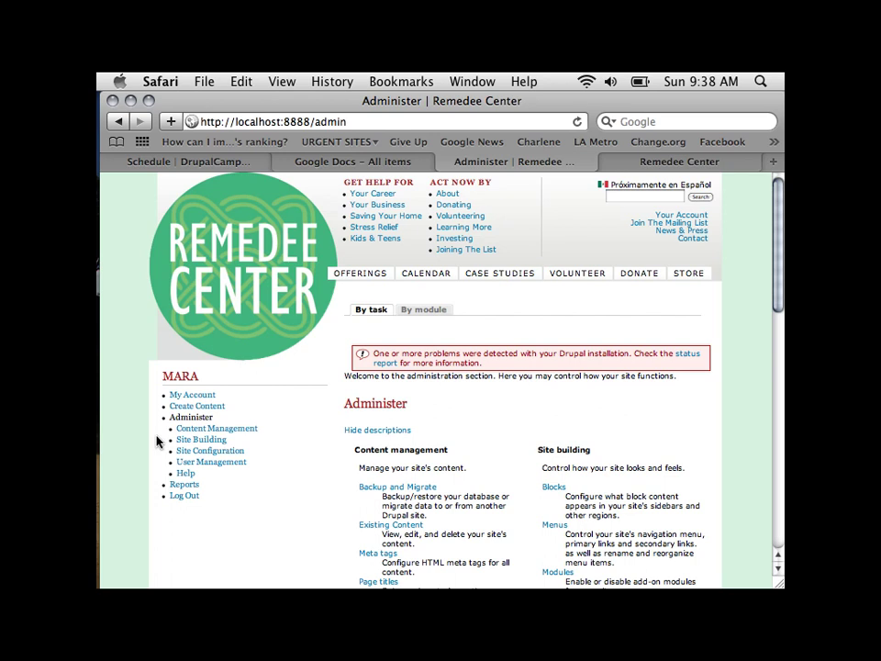
Open the Existing Content list under Content Management and look through its titles, types, authors and statuses
click(225, 437)
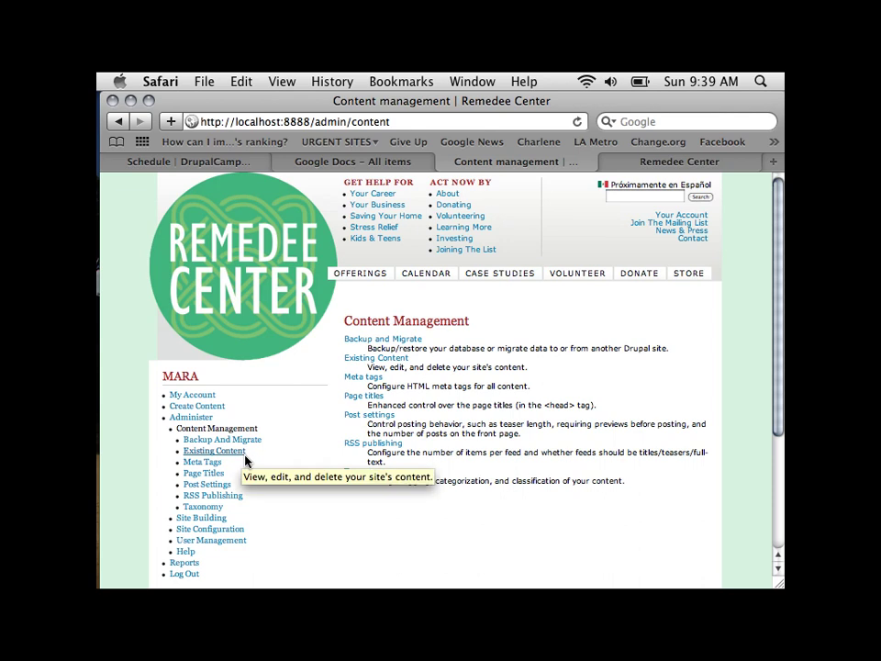
click(244, 456)
scroll(556, 435, down, 8)
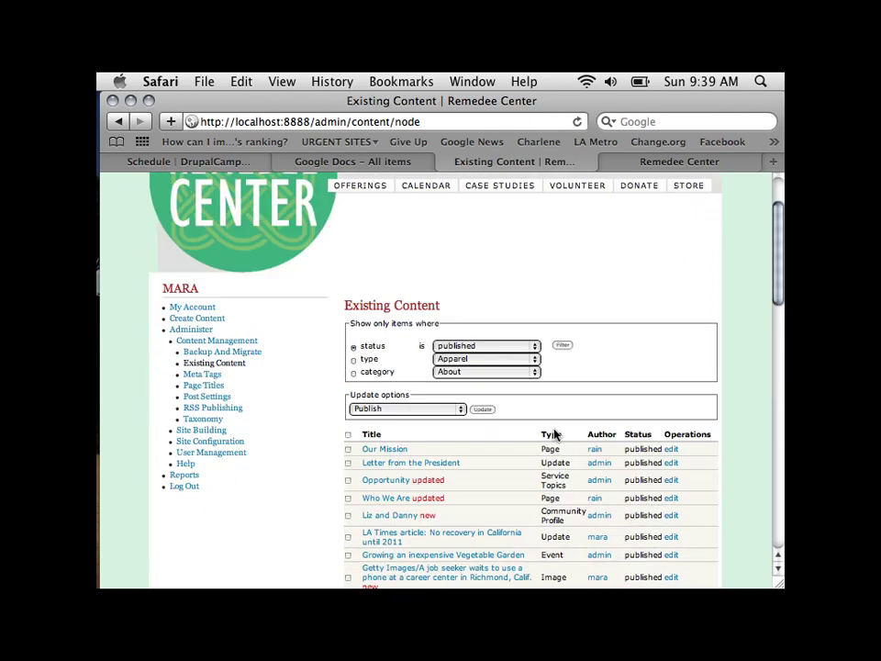
scroll(556, 435, up, 4)
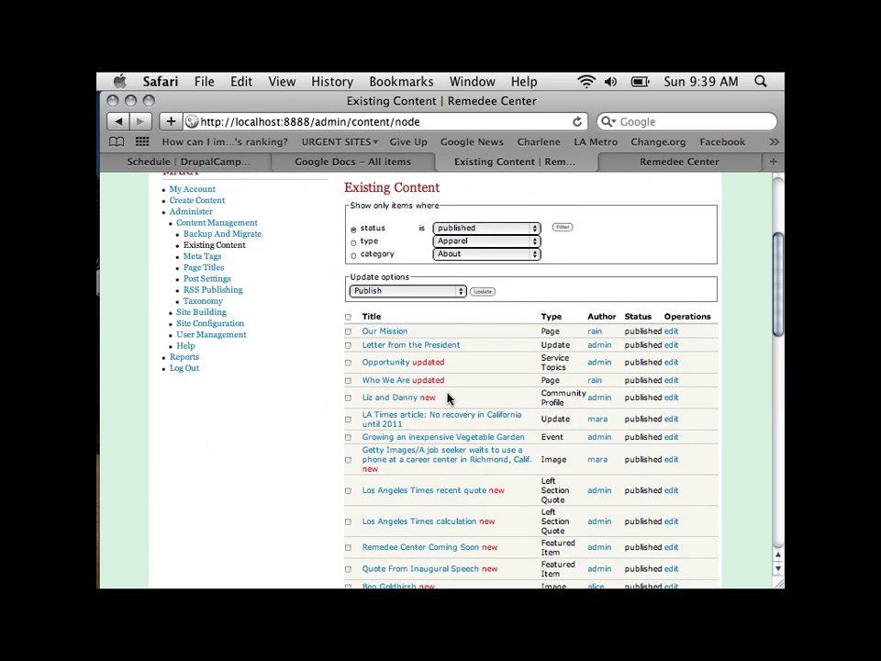
scroll(449, 399, down, 10)
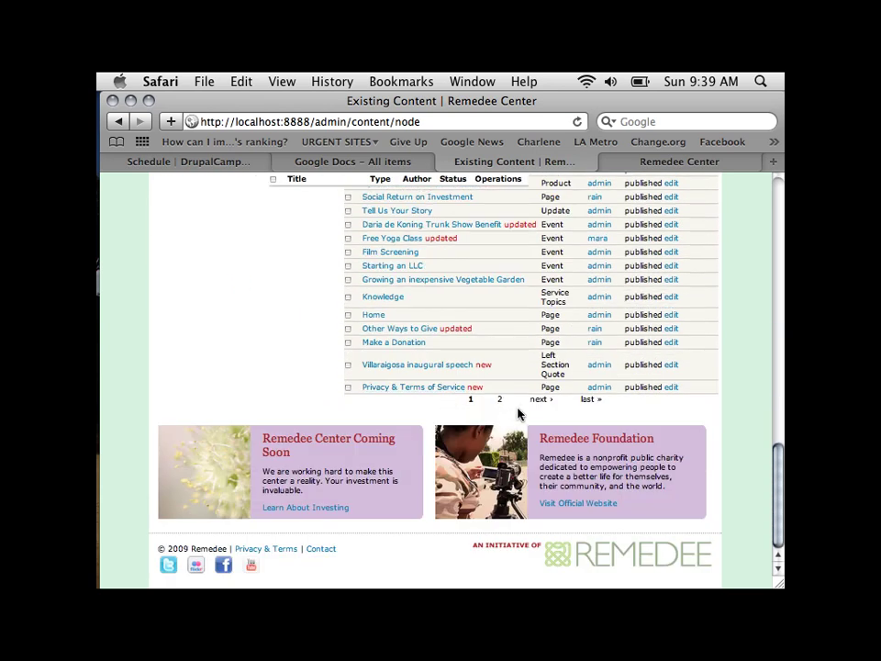
scroll(513, 411, up, 8)
scroll(513, 413, up, 10)
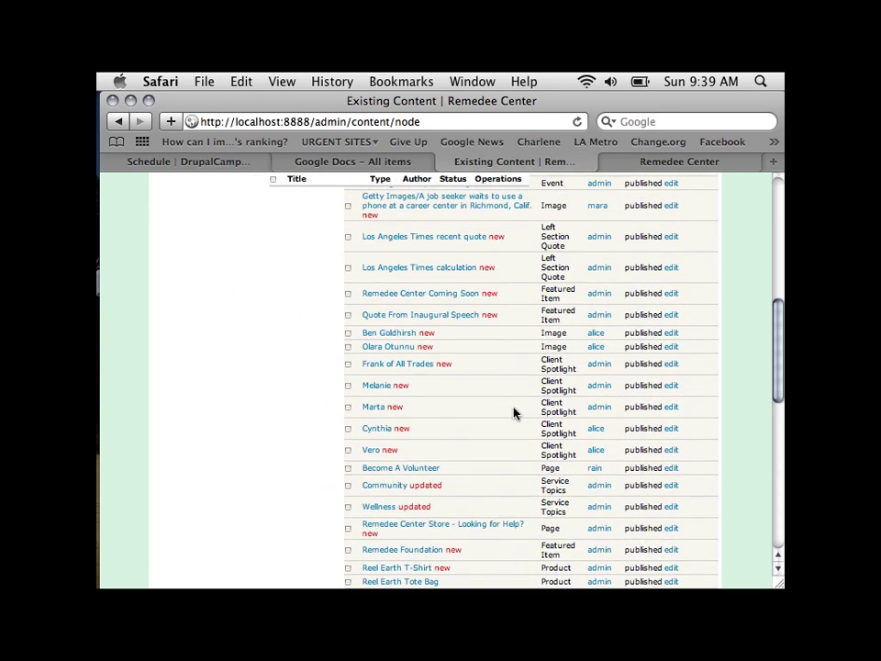
scroll(514, 413, up, 1)
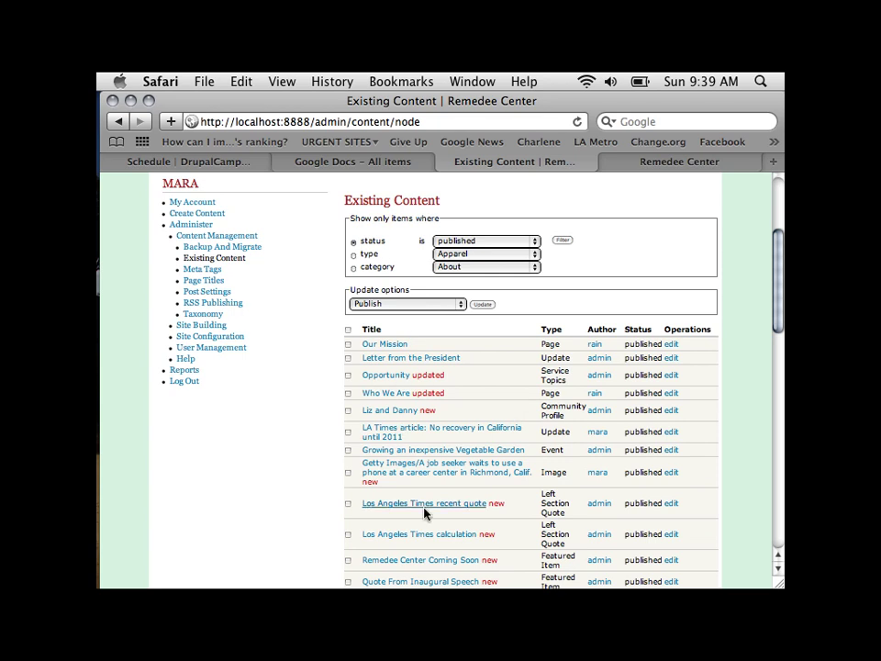
scroll(424, 514, down, 10)
scroll(424, 514, up, 8)
scroll(424, 514, up, 1)
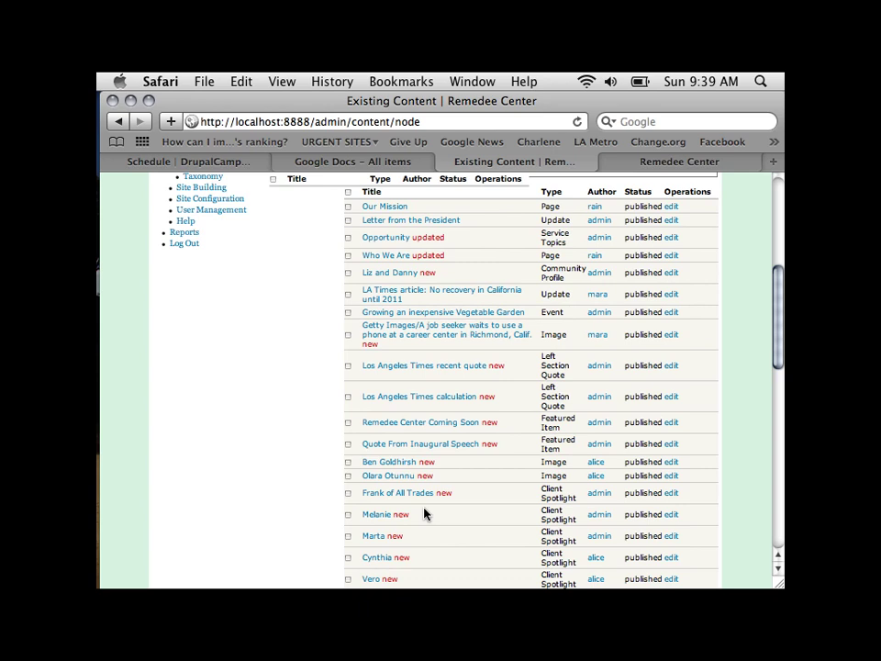
scroll(472, 484, down, 10)
scroll(472, 484, up, 4)
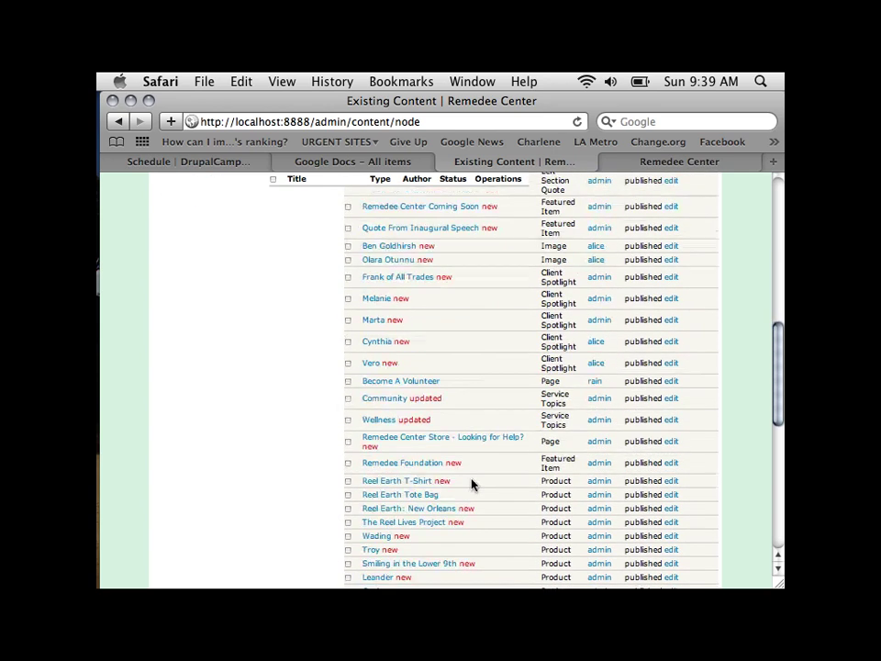
scroll(472, 484, up, 10)
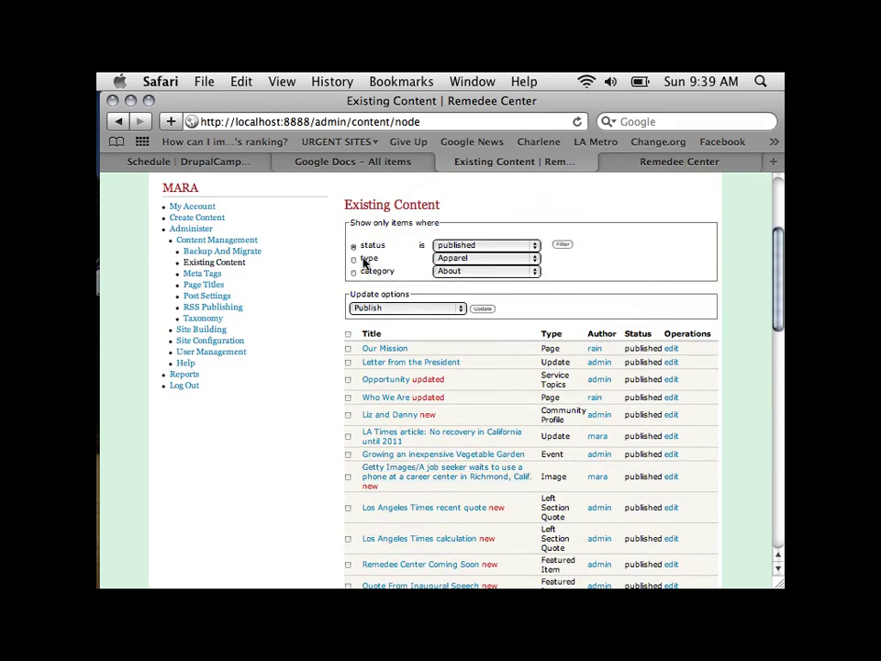
Examine the status choices available for filtering the existing content, keeping published selected
click(371, 262)
click(353, 246)
click(482, 245)
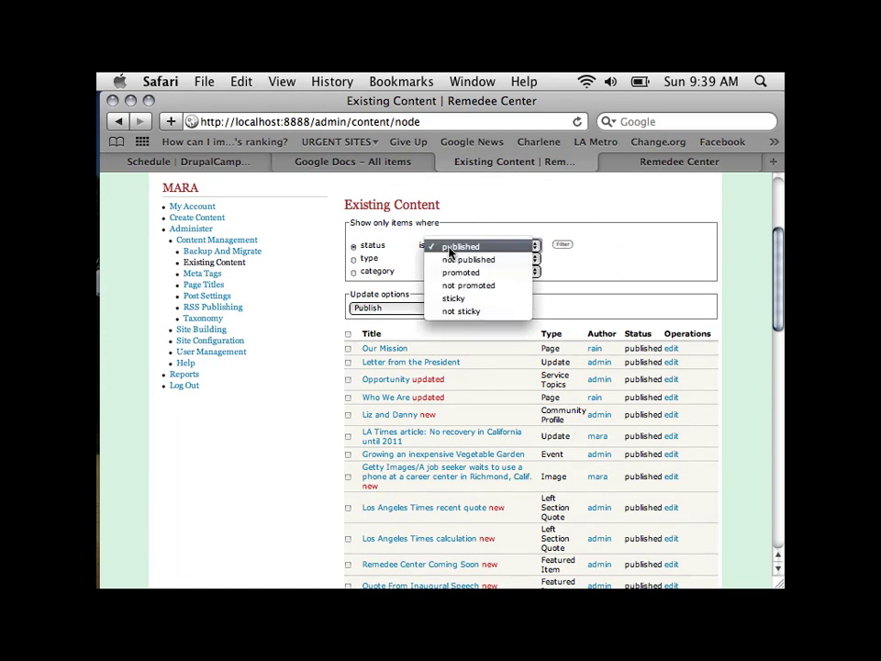
click(470, 229)
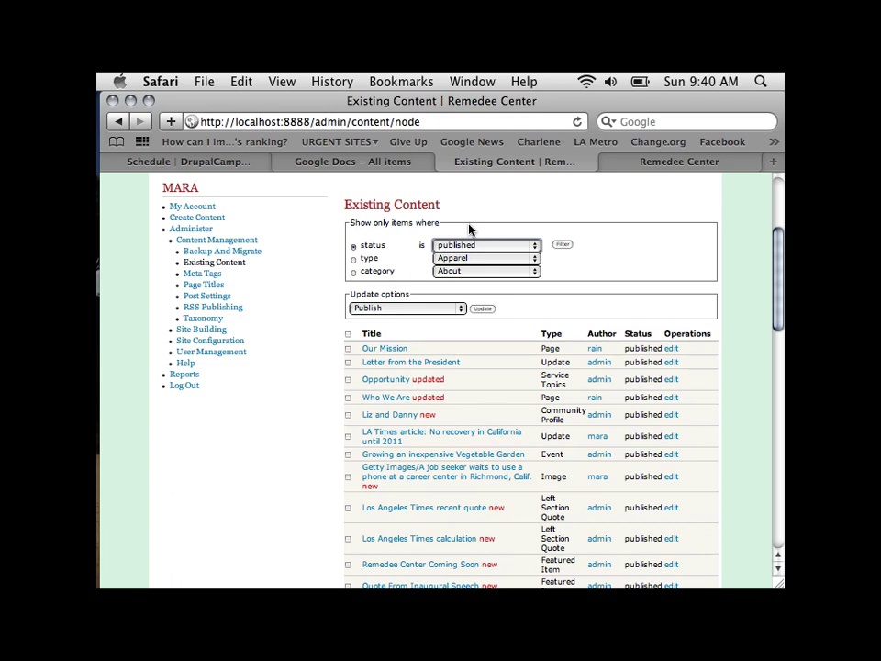
click(468, 245)
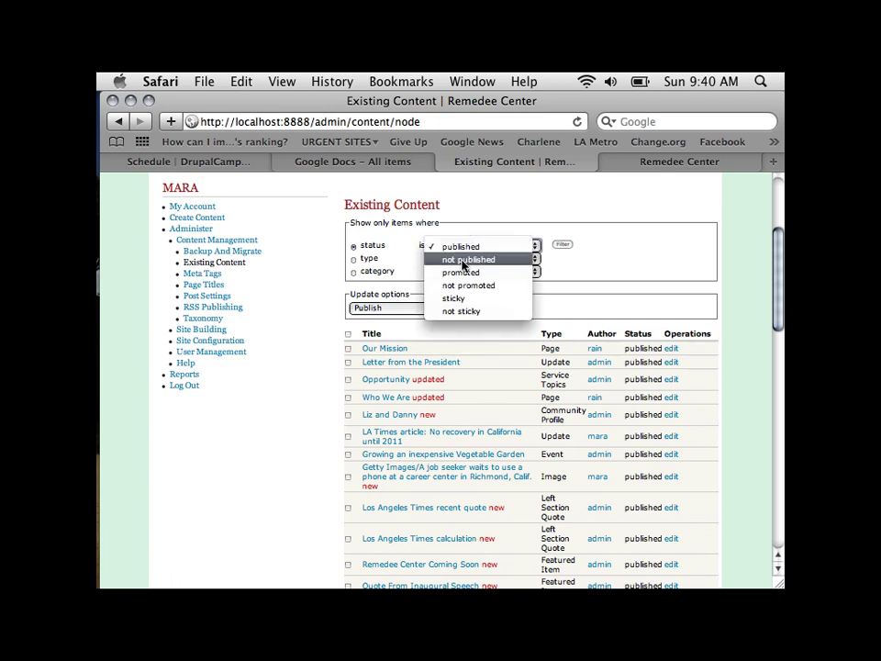
click(300, 277)
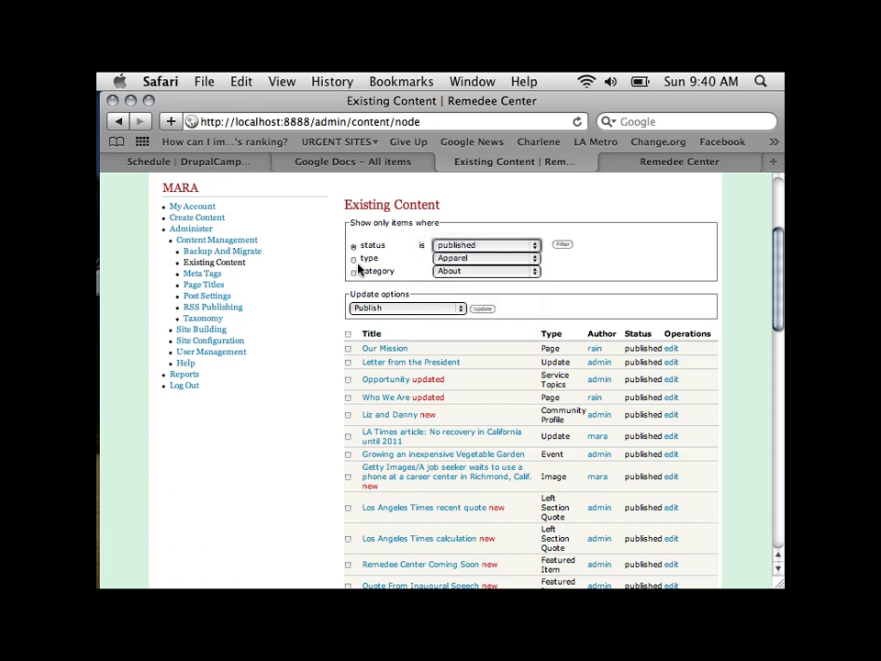
Switch the content filter criterion to type and review the available content types without changing Apparel
click(462, 260)
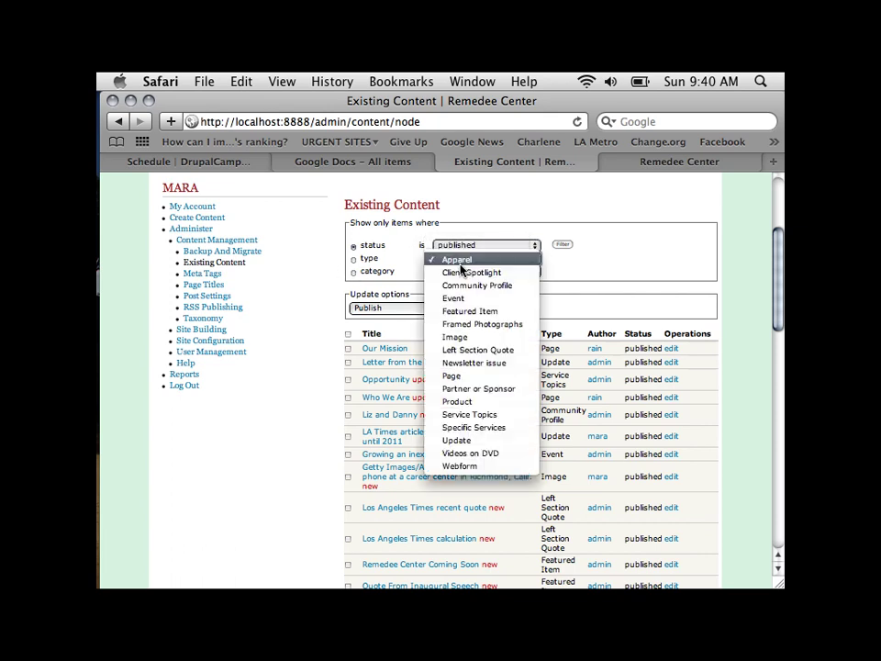
click(354, 259)
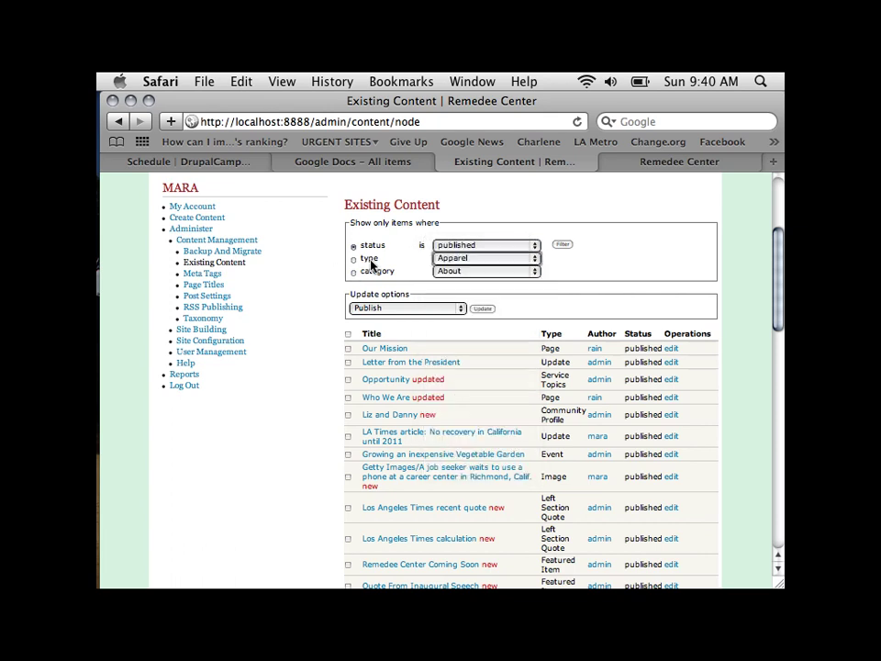
click(449, 259)
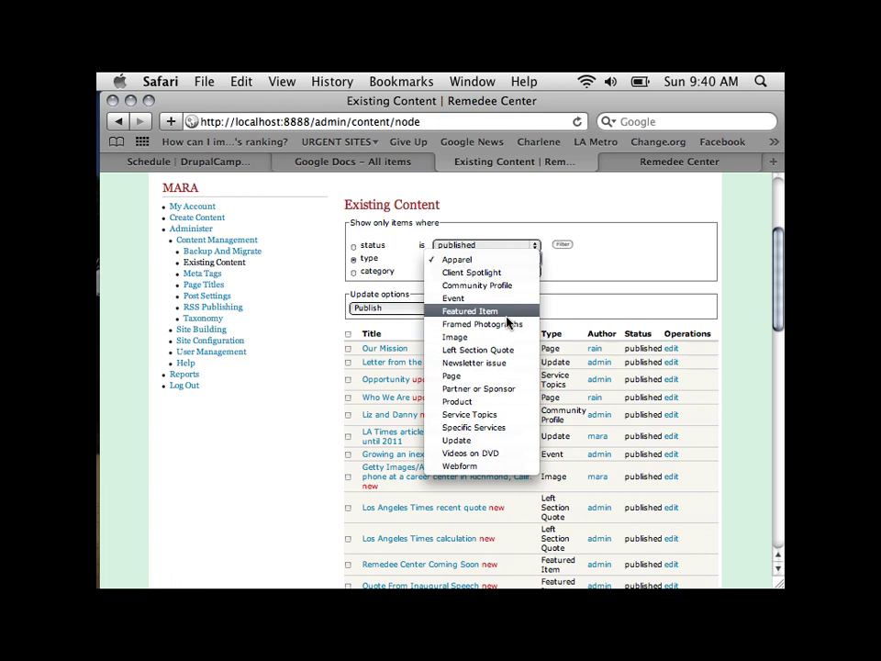
click(305, 270)
Filter the existing content by the category Community and look over the matching pages
click(354, 272)
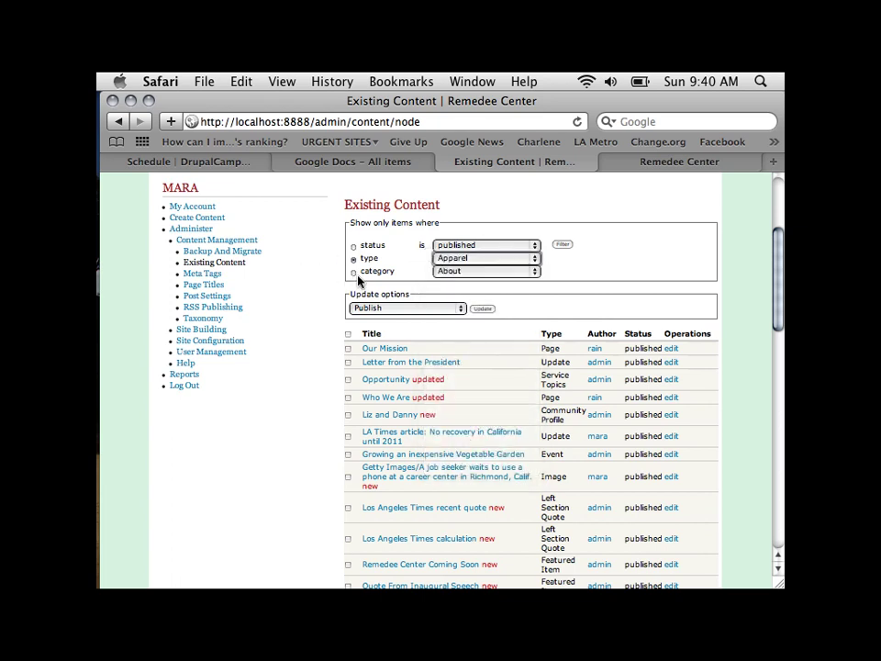
click(472, 273)
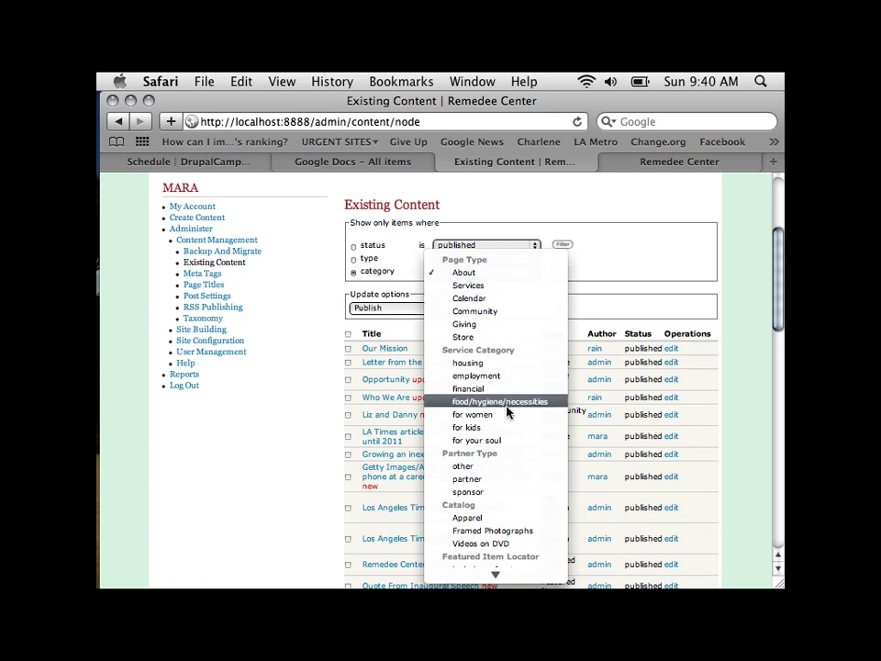
click(516, 323)
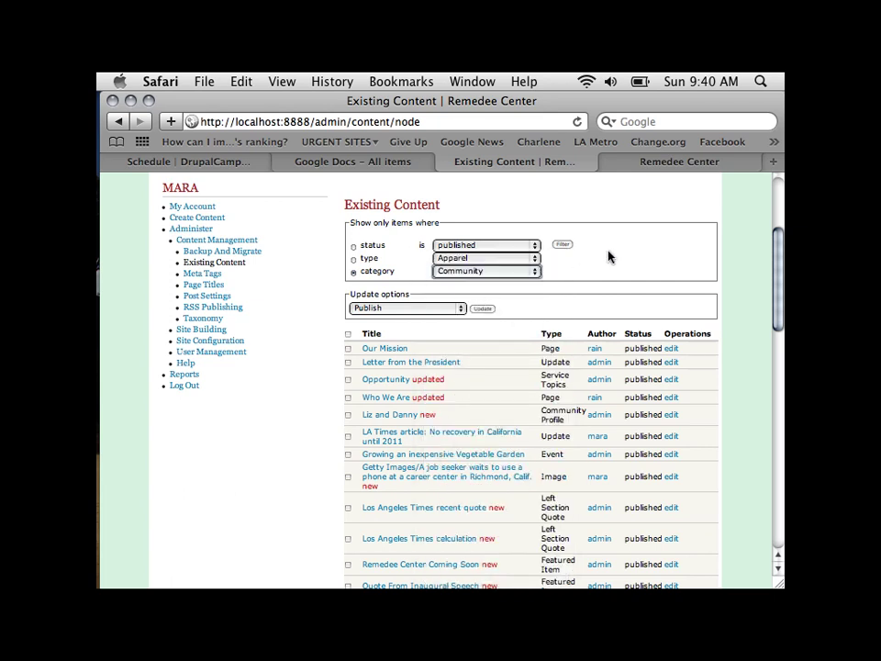
click(565, 246)
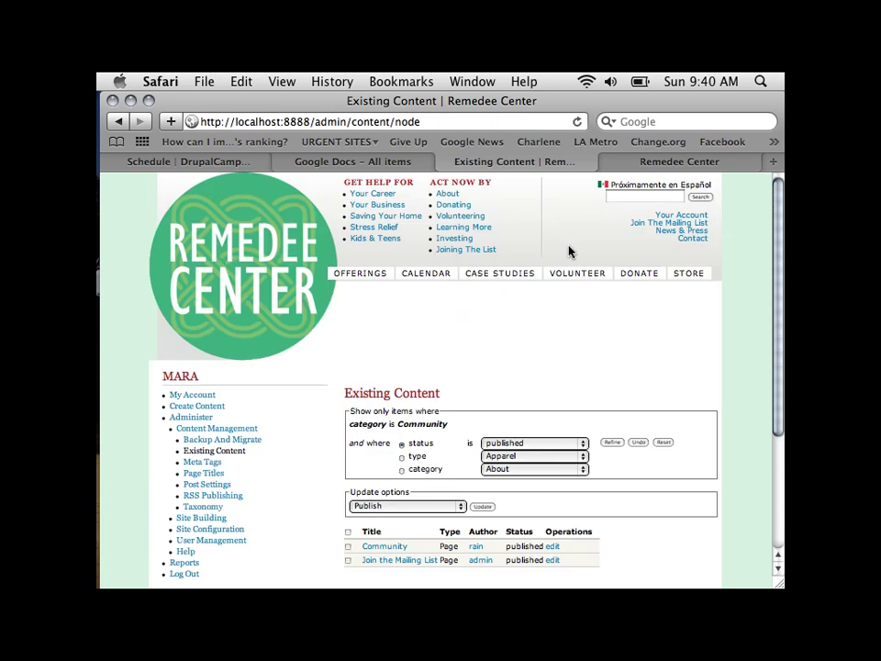
scroll(569, 493, down, 3)
scroll(569, 493, down, 1)
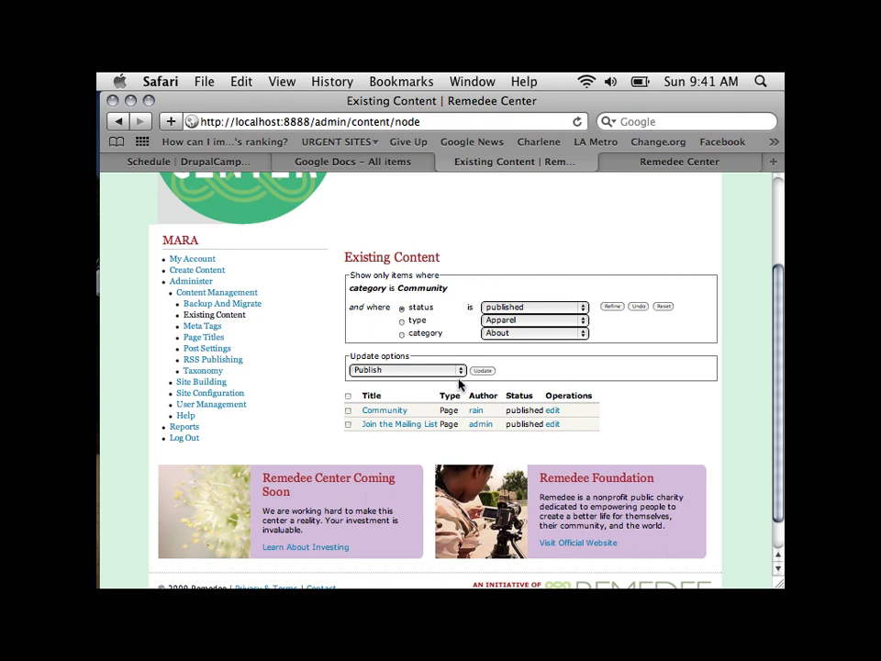
Reset the content filter and look over the full content list with its update options
click(664, 309)
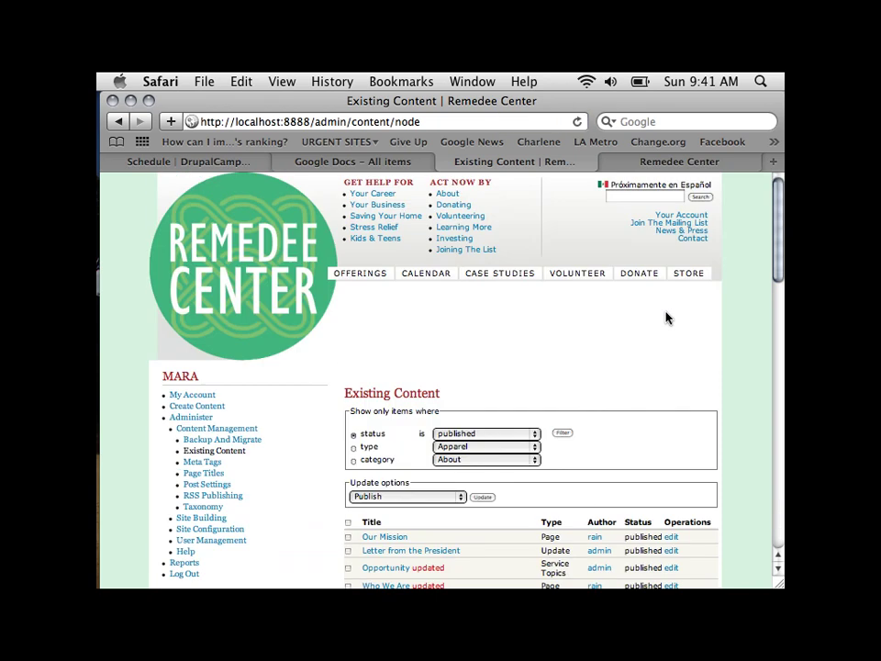
scroll(666, 318, down, 10)
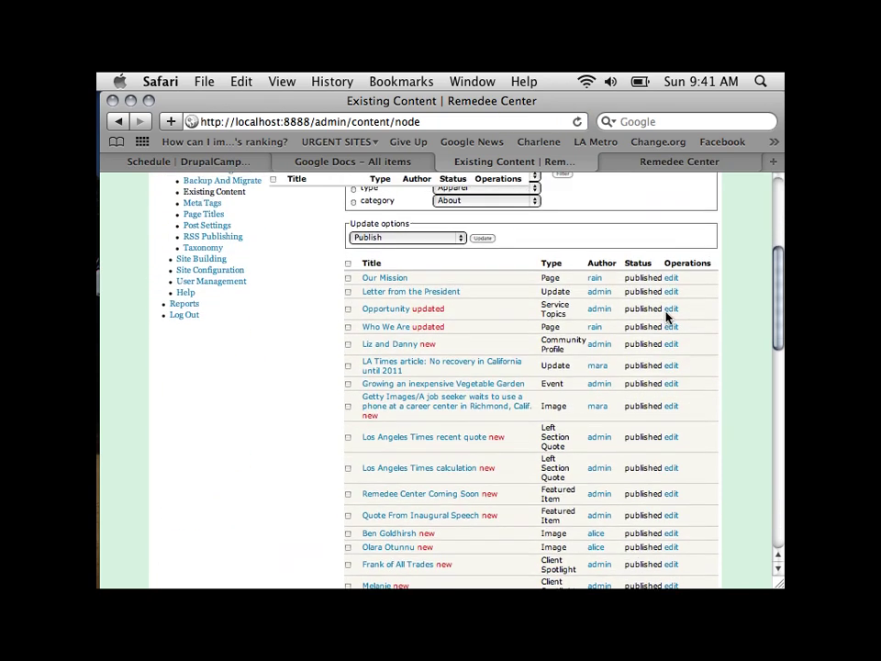
scroll(416, 398, up, 6)
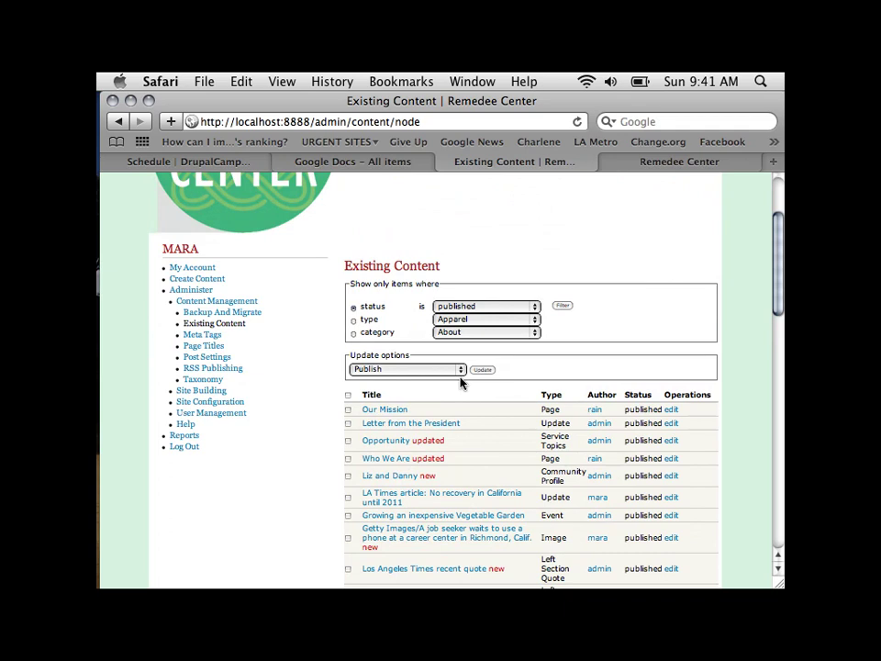
scroll(458, 395, down, 3)
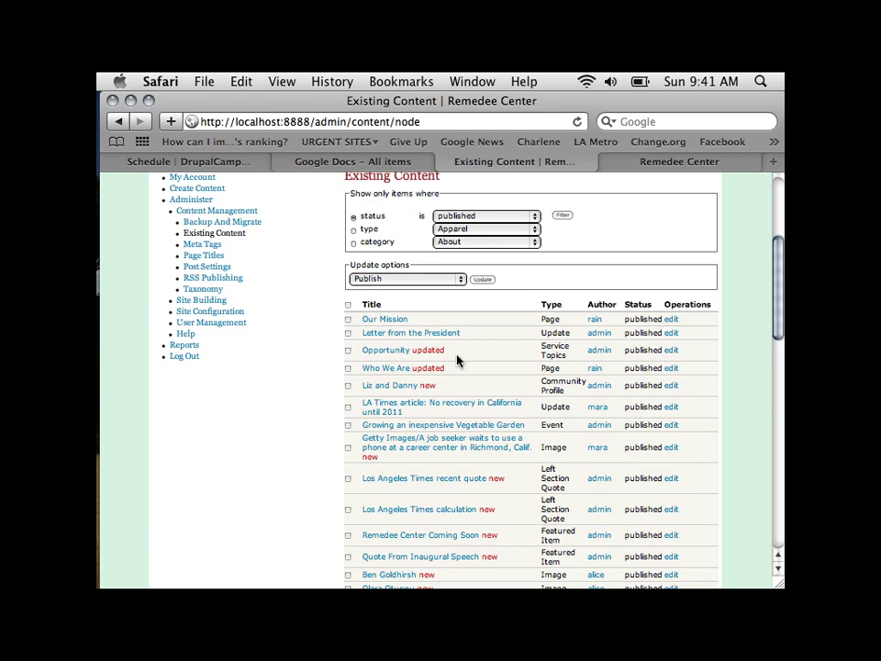
Select Our Mission, Letter from the President and Opportunity, and review the bulk update operations without applying any
click(348, 319)
click(349, 334)
click(349, 350)
click(395, 280)
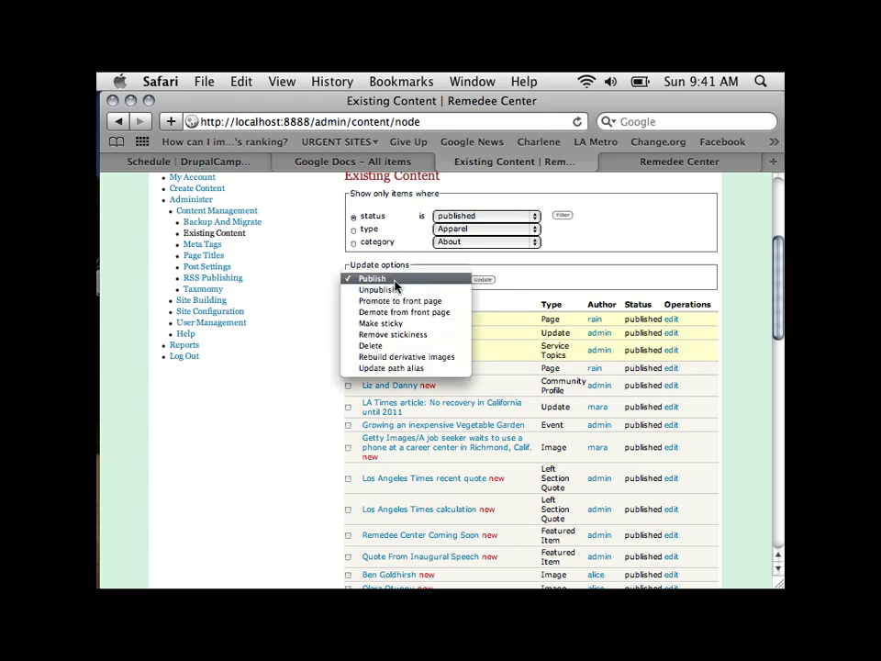
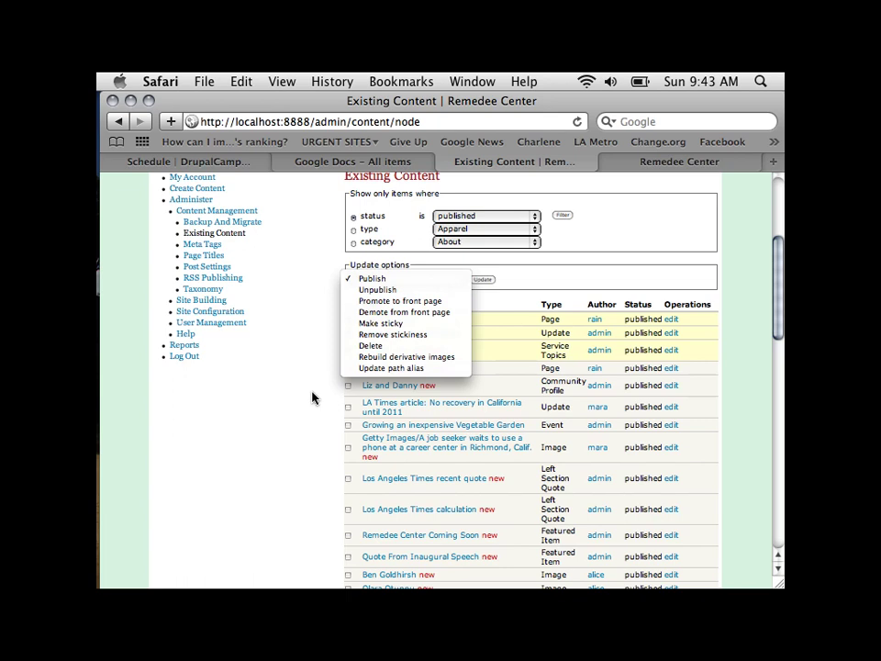
click(347, 343)
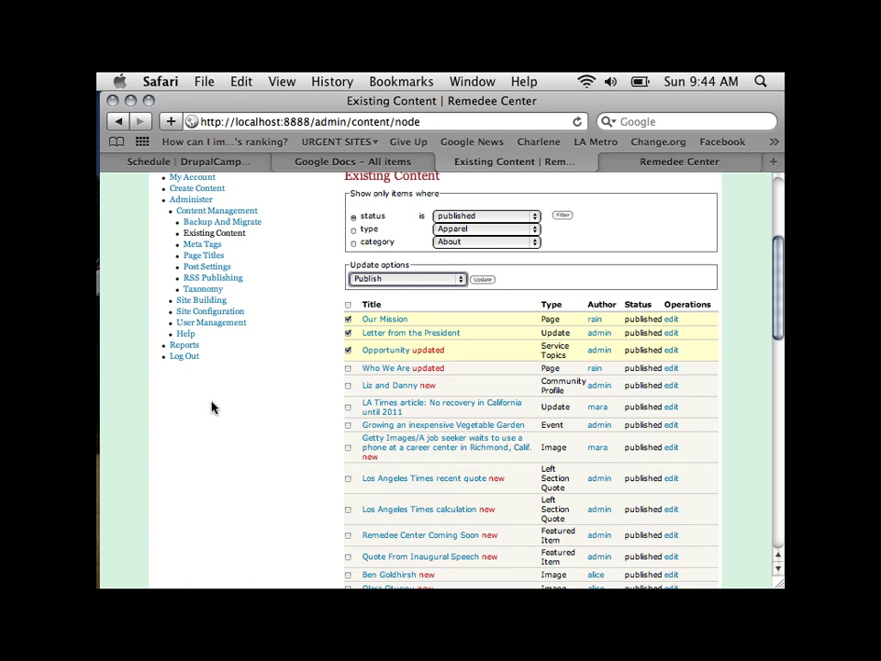
Open the Taxonomy page and list the terms in the Service Category vocabulary
click(210, 292)
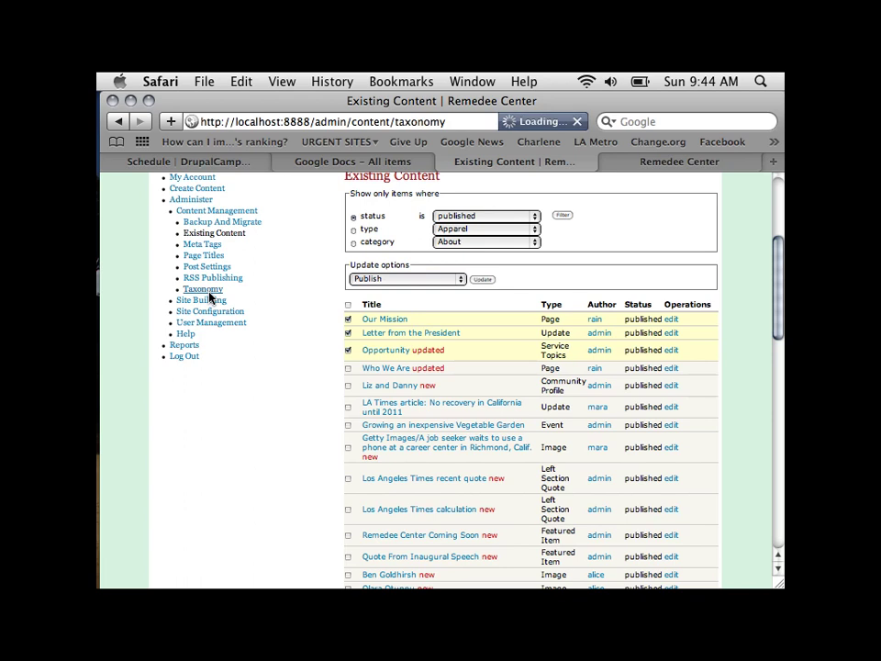
scroll(232, 467, down, 3)
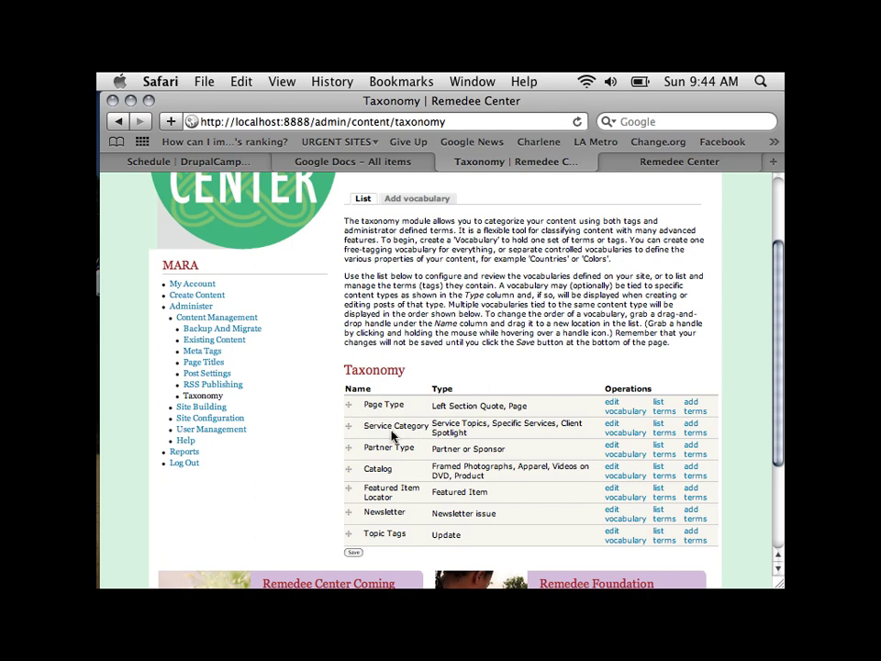
click(662, 433)
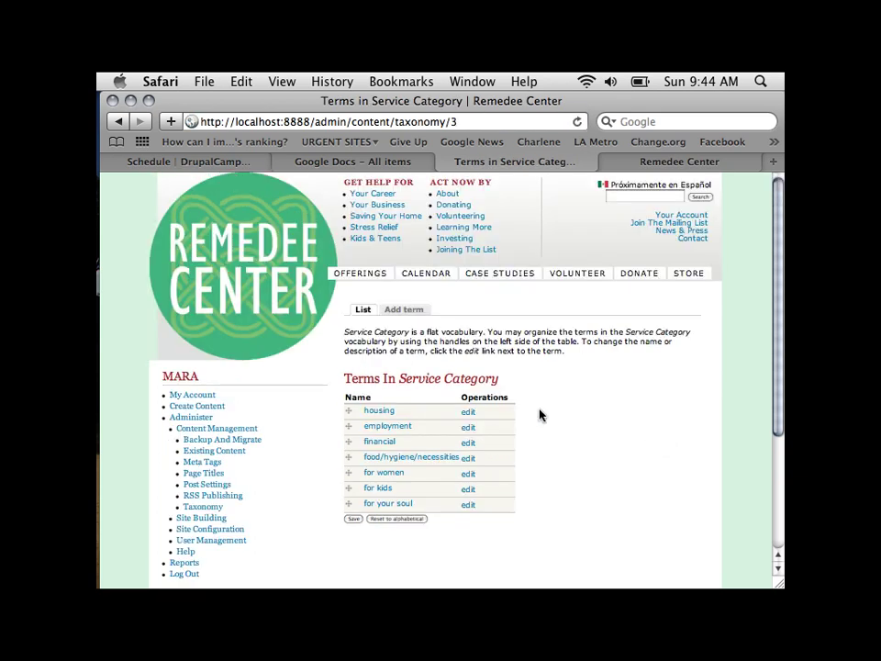
scroll(527, 407, down, 3)
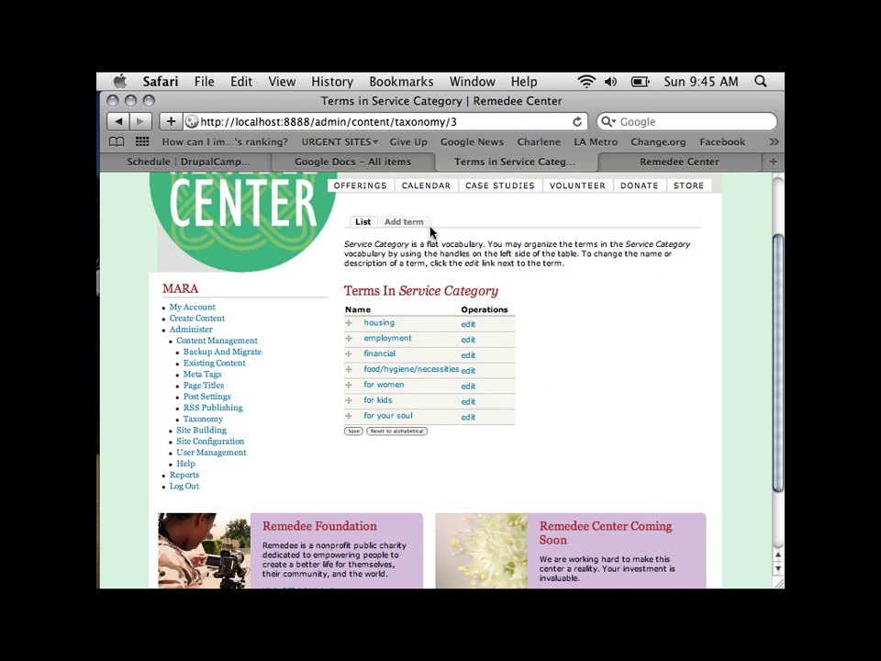
Go back to the vocabulary list, reopen the Service Category terms and open the form for adding a term
drag(459, 243, 492, 235)
click(118, 122)
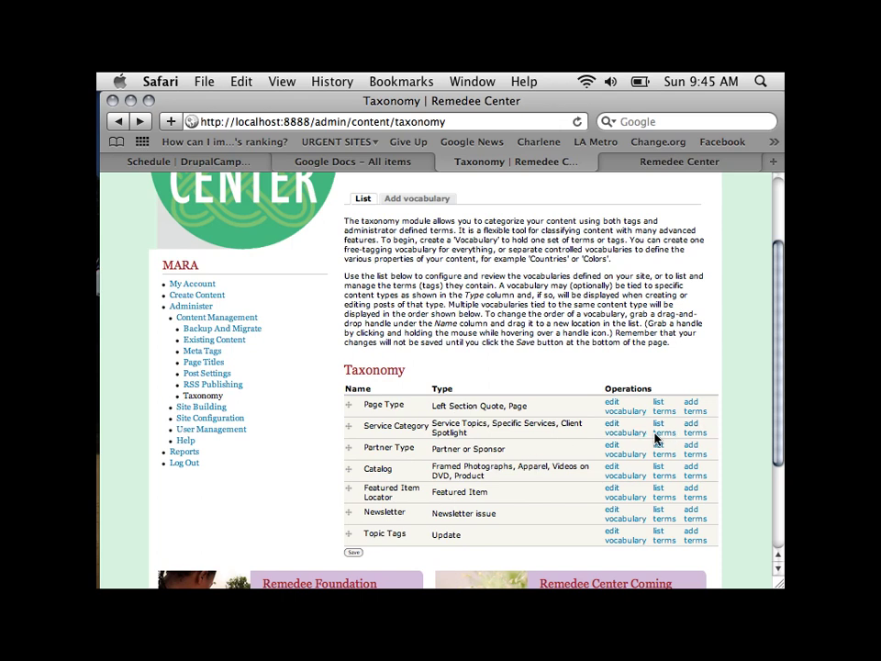
click(667, 439)
scroll(614, 421, down, 3)
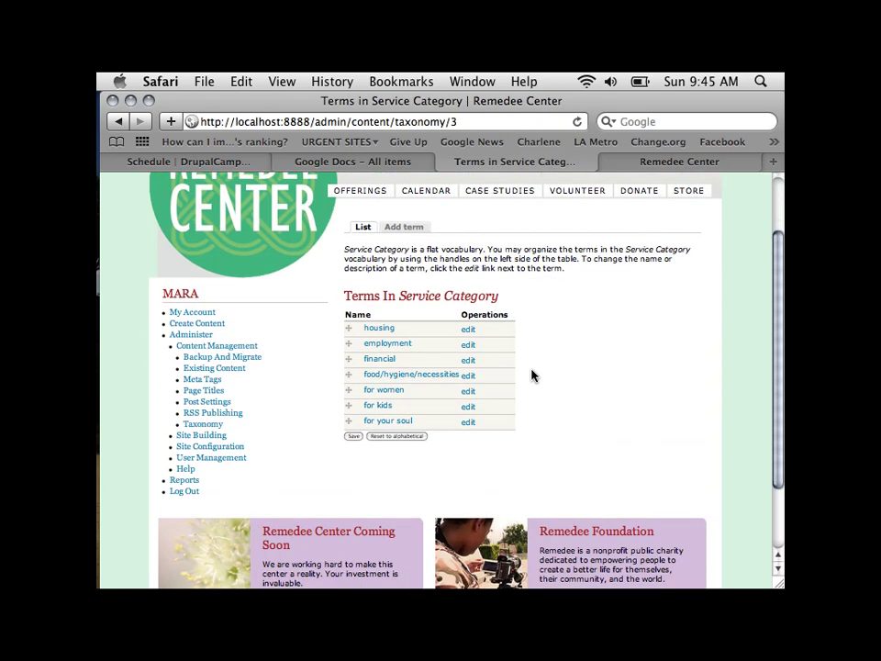
click(406, 226)
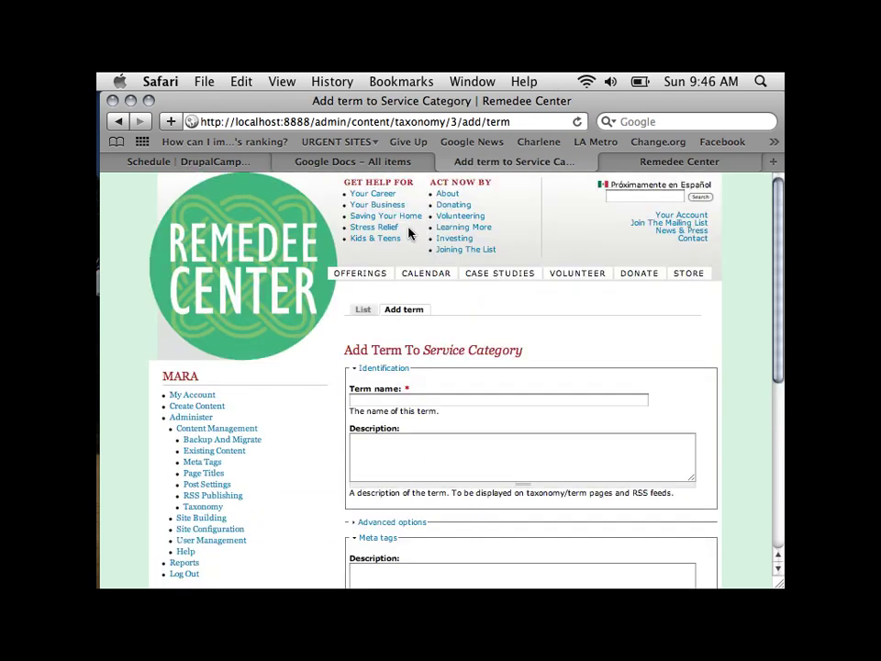
Add a term named daycare to the Service Category vocabulary and save it
click(369, 402)
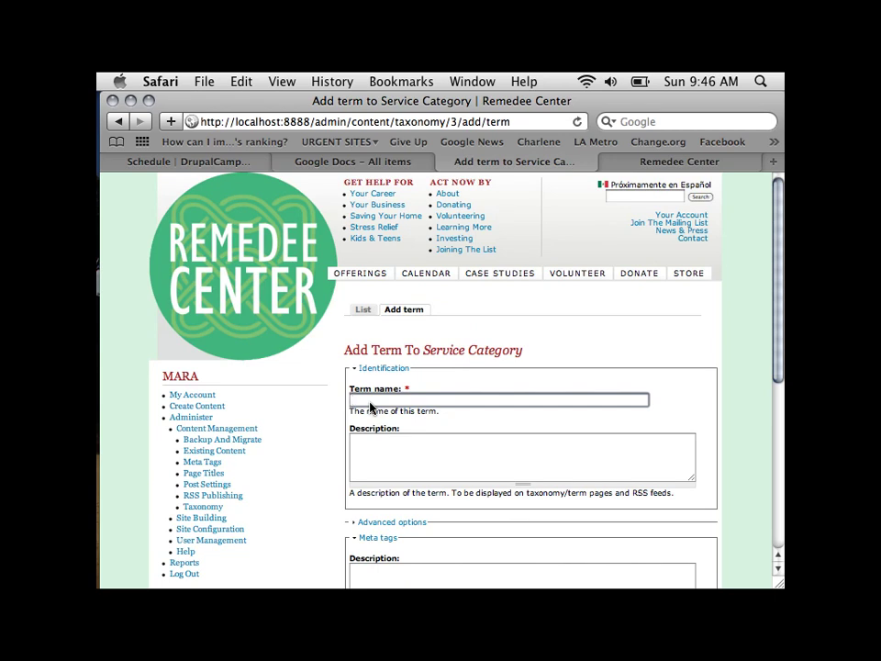
text(daycare)
key(Return)
scroll(488, 444, down, 3)
scroll(488, 444, down, 5)
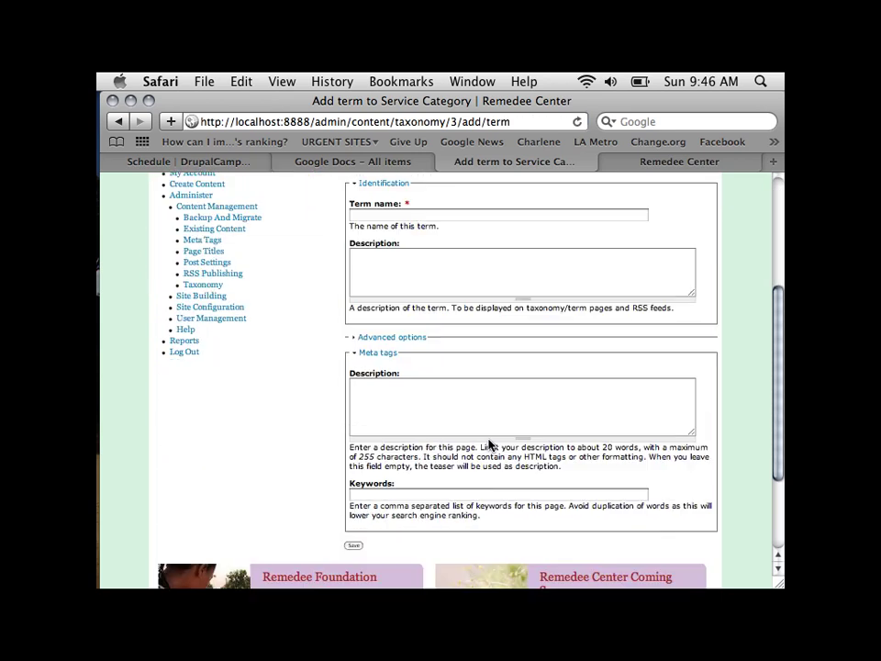
scroll(488, 445, up, 6)
scroll(488, 444, down, 4)
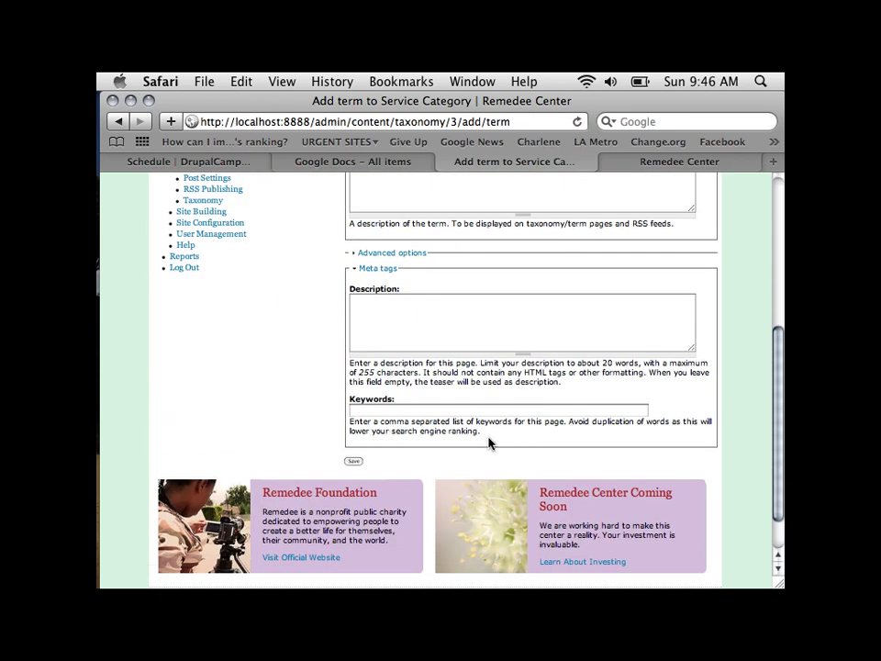
click(355, 463)
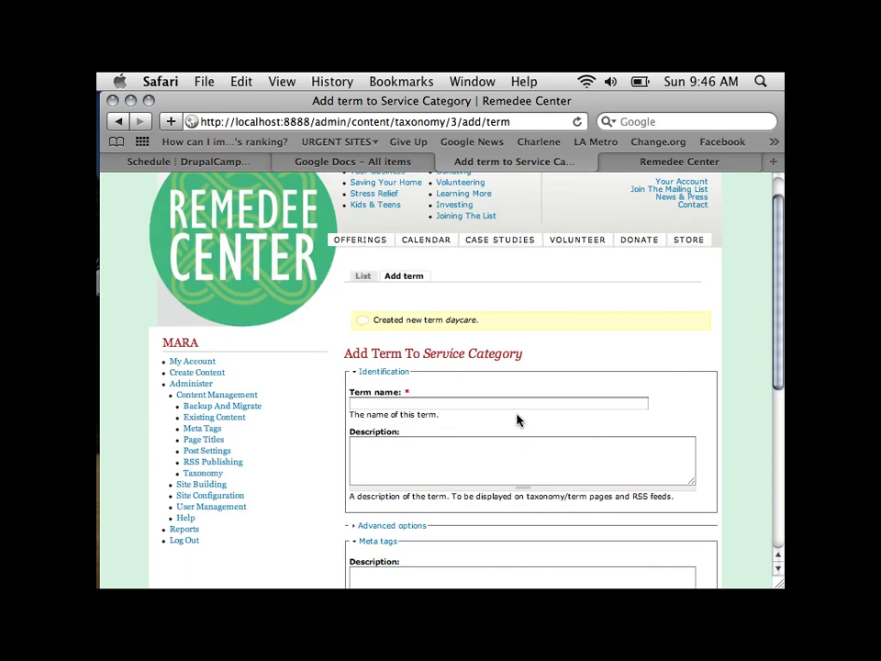
Return to the list of Service Category terms and look over its entries
click(363, 276)
scroll(489, 379, down, 2)
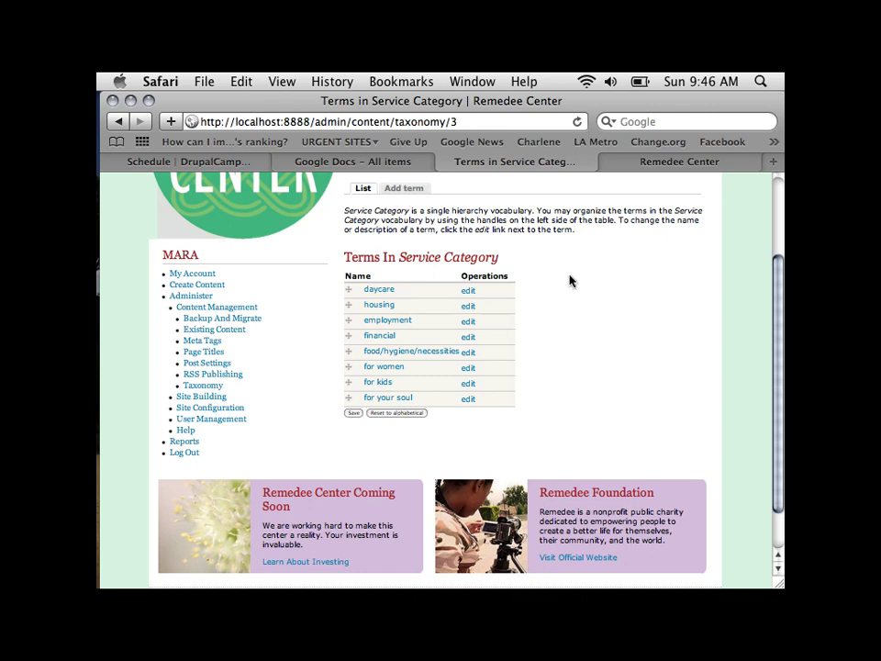
scroll(514, 295, up, 3)
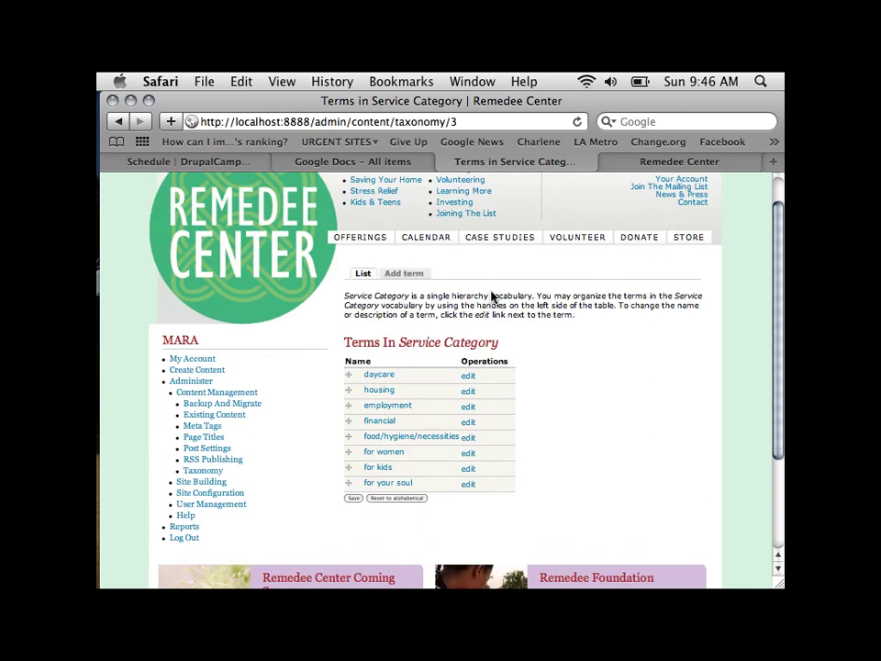
Open the content types available for creation and look over the form for a new Page
click(208, 371)
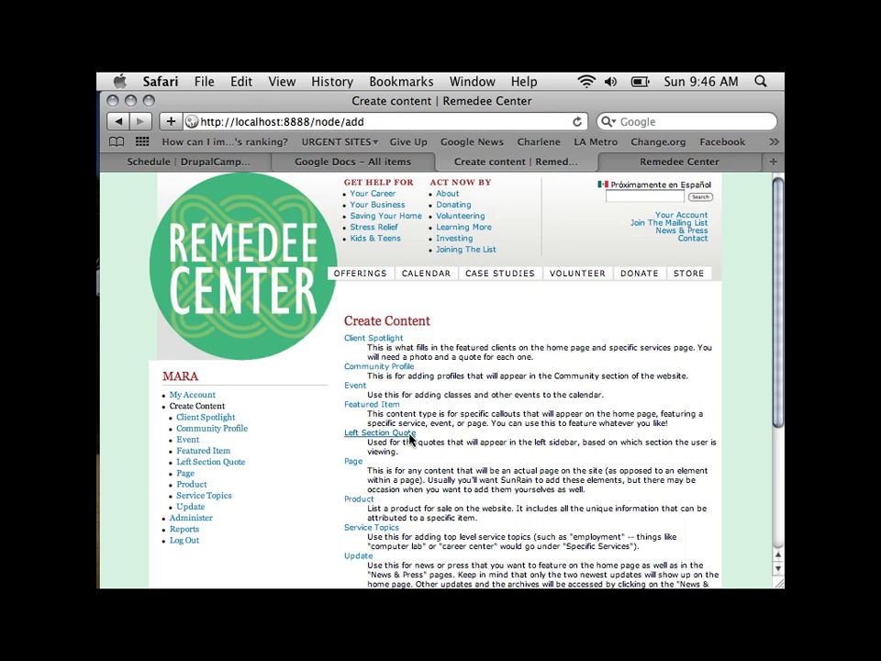
scroll(376, 362, down, 2)
click(358, 404)
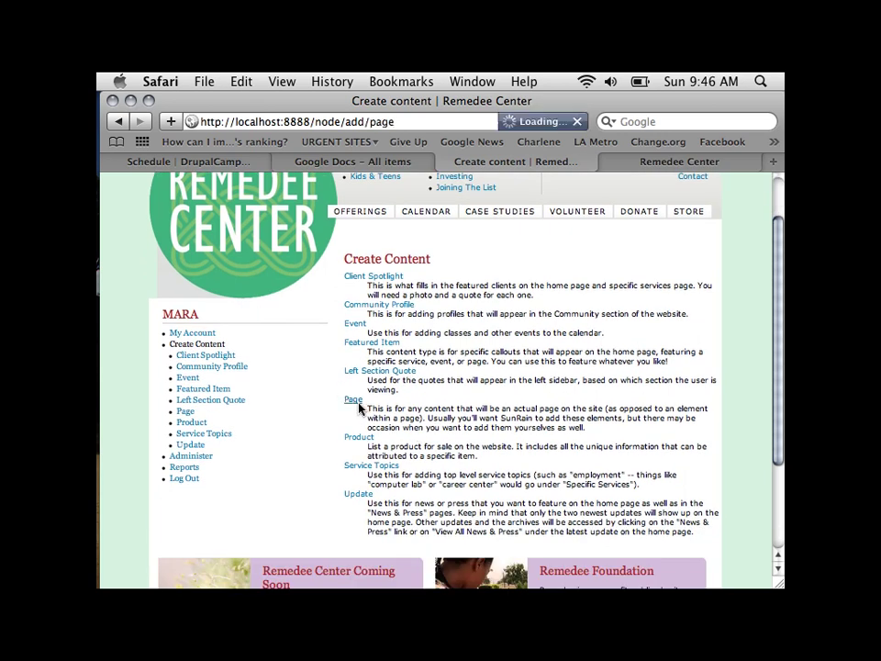
scroll(445, 395, down, 3)
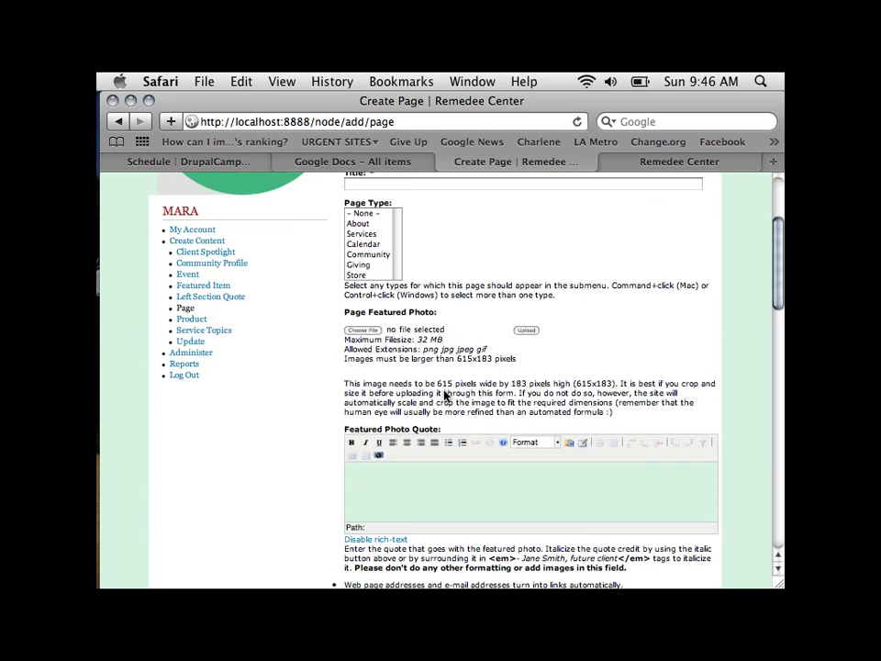
scroll(402, 269, up, 4)
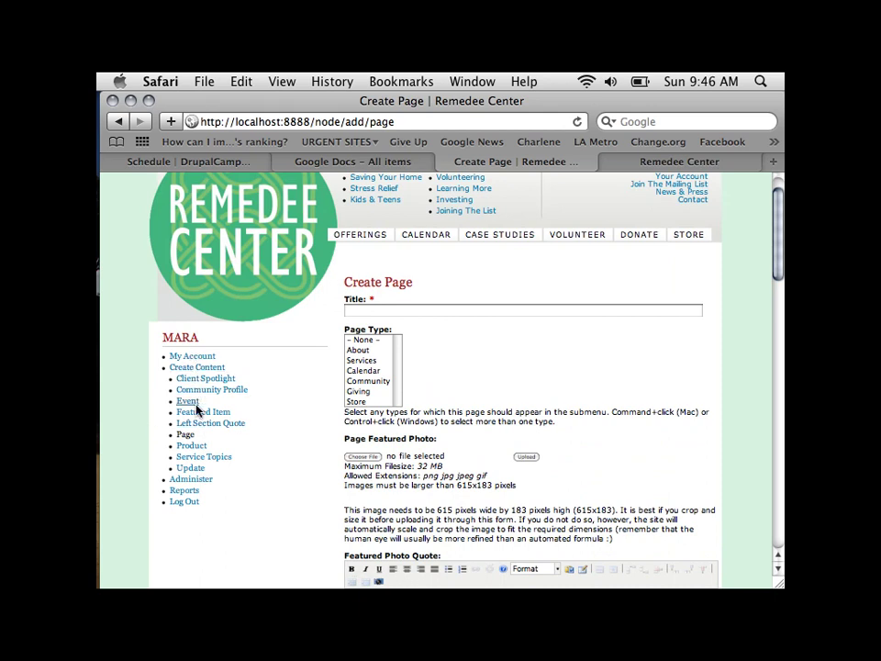
Open the form for a new Service Topics item and select daycare as its service category
click(203, 463)
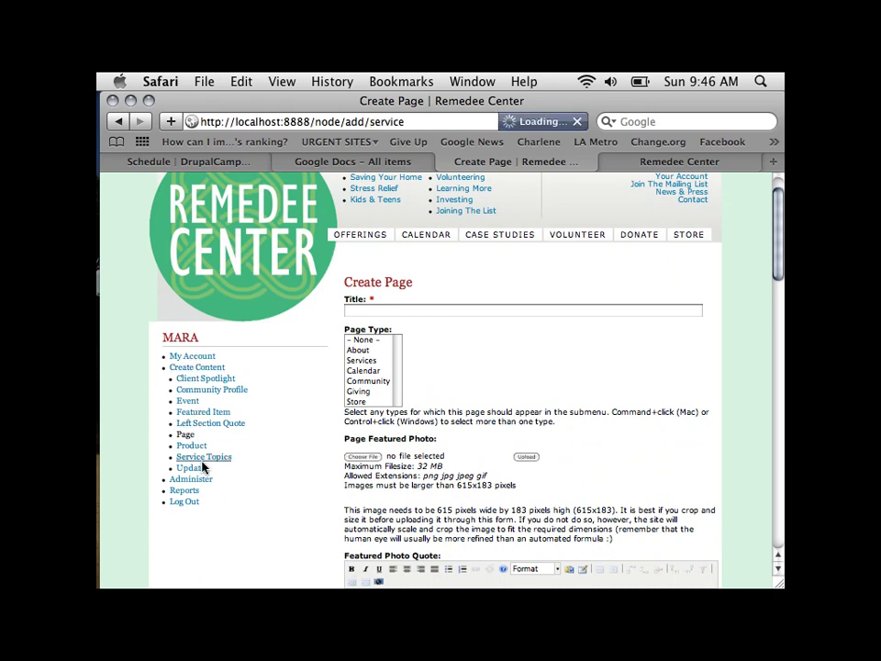
scroll(374, 429, down, 3)
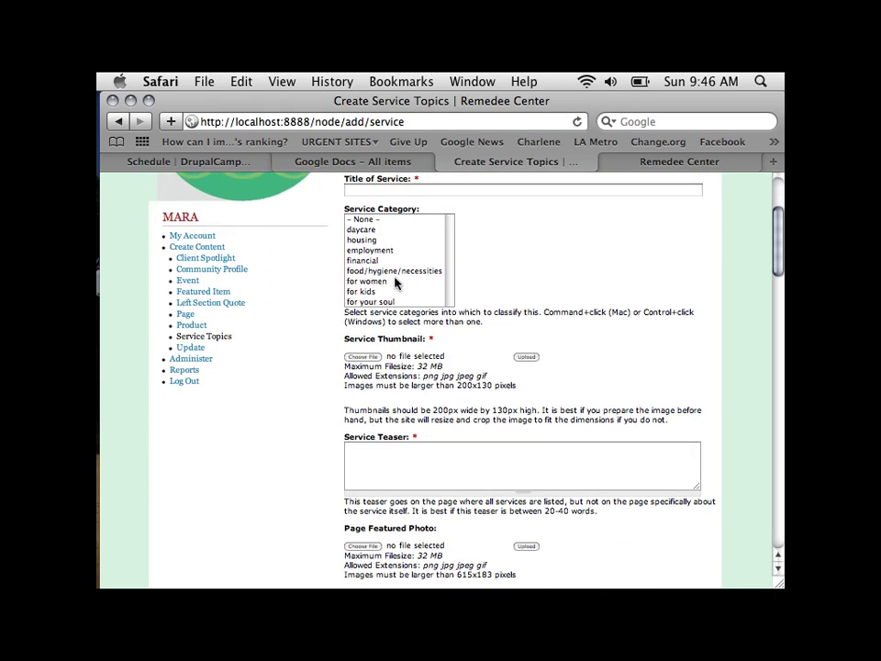
click(367, 240)
click(366, 230)
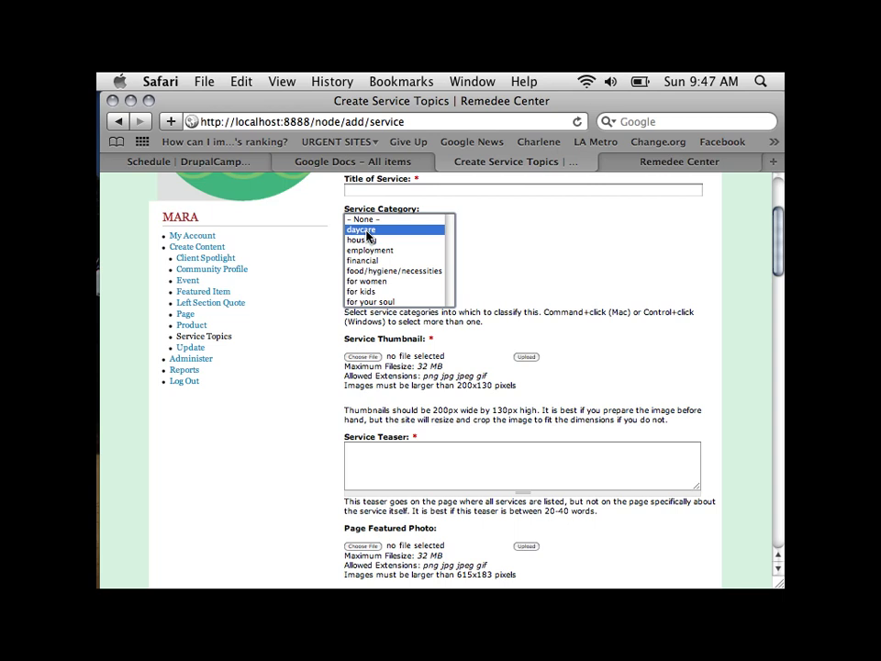
Switch to the other Remedee Center browser tab and load the whatsyourdream.com/dream-bank page there
click(677, 168)
click(345, 129)
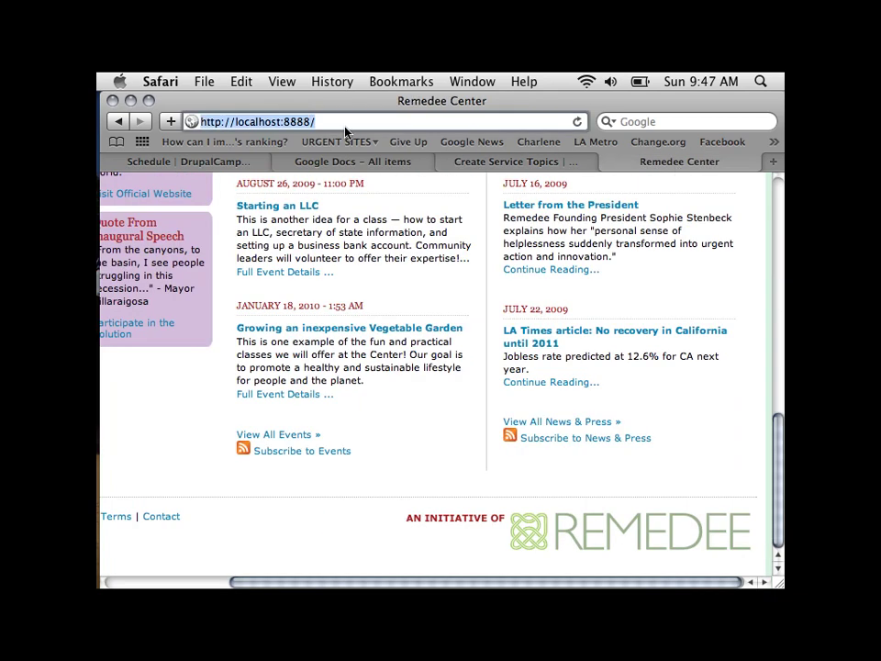
text(waj)
key(BackSpace)
key(BackSpace)
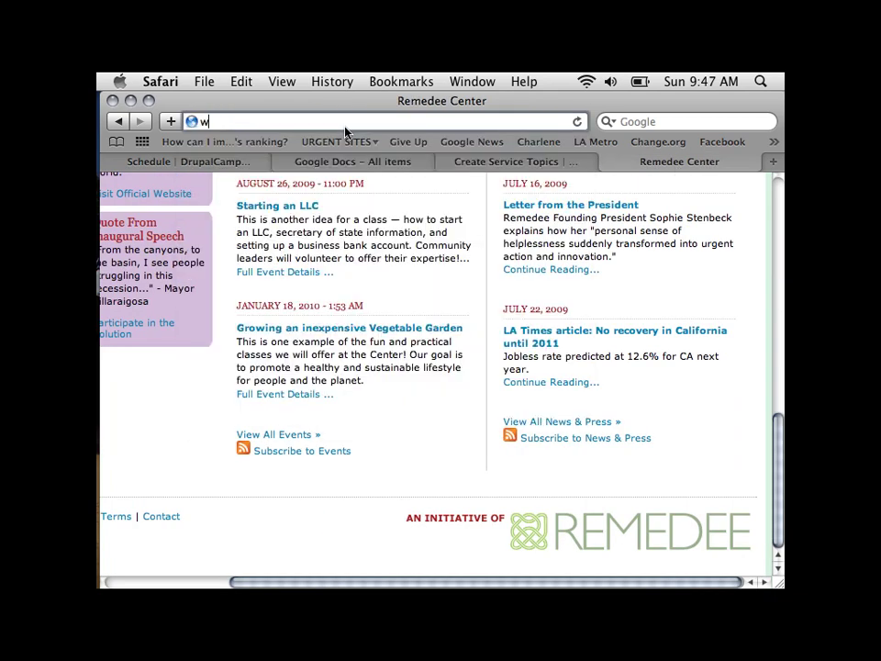
text(hat)
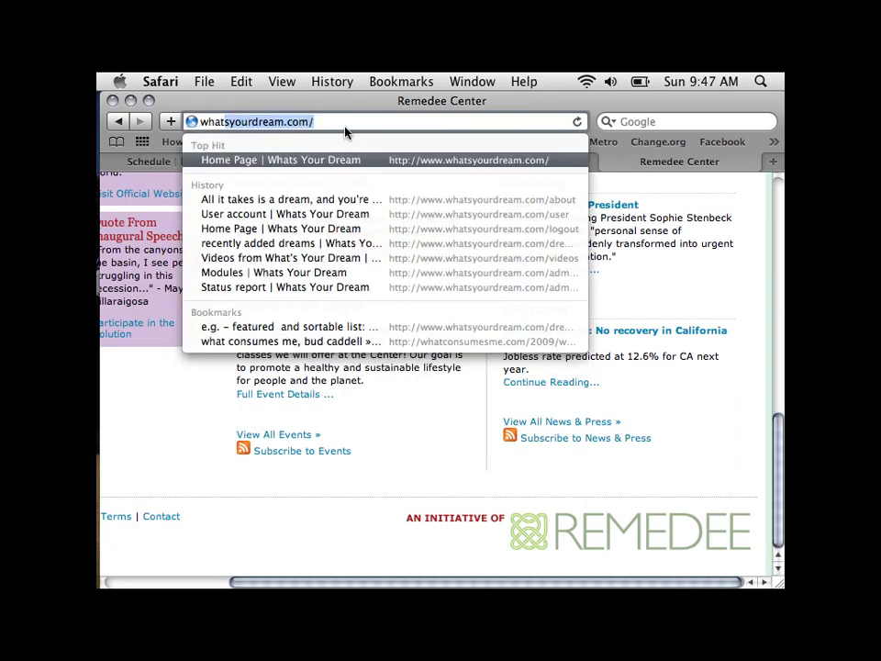
key(Right)
text(d)
key(Return)
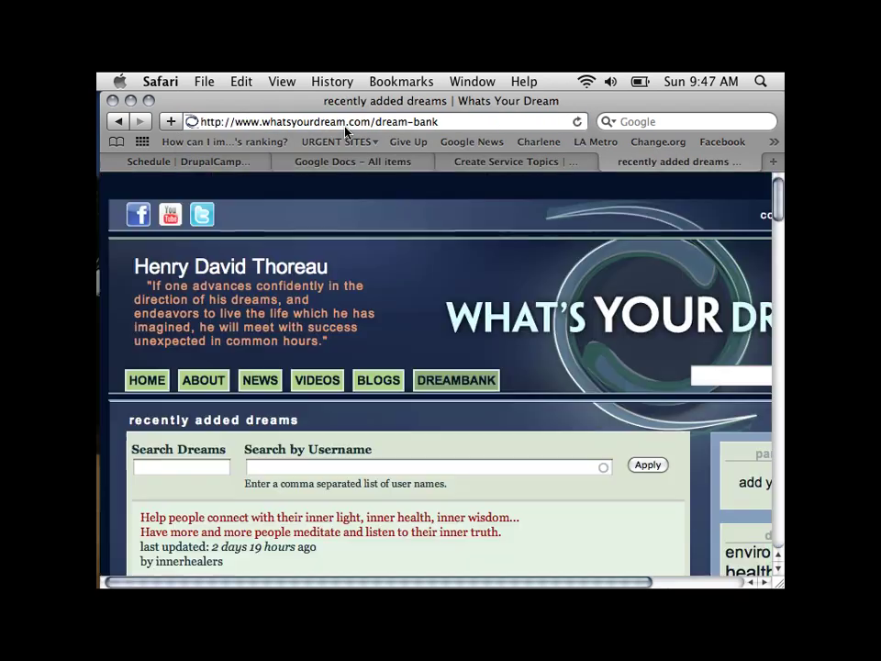
Examine the recently added dreams, the dream search fields and the sidebar's tag cloud
drag(446, 269, 507, 490)
click(552, 520)
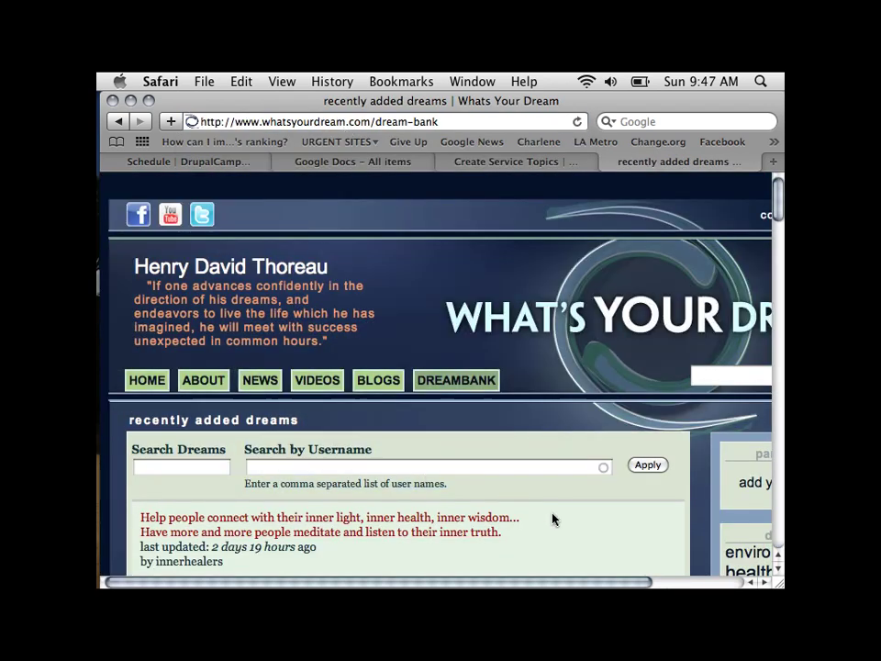
scroll(553, 519, down, 6)
scroll(552, 519, up, 1)
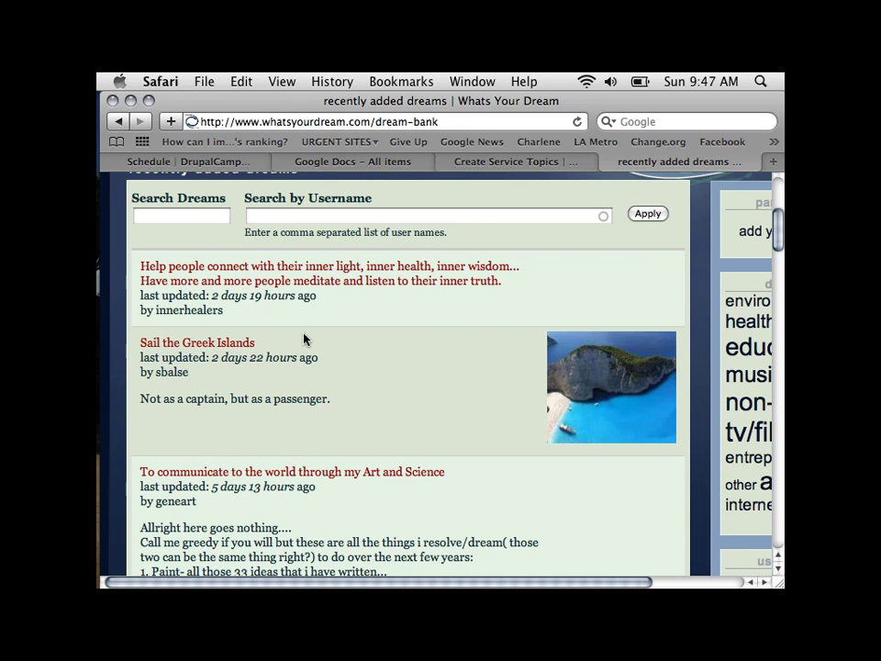
scroll(304, 338, down, 2)
scroll(303, 339, up, 3)
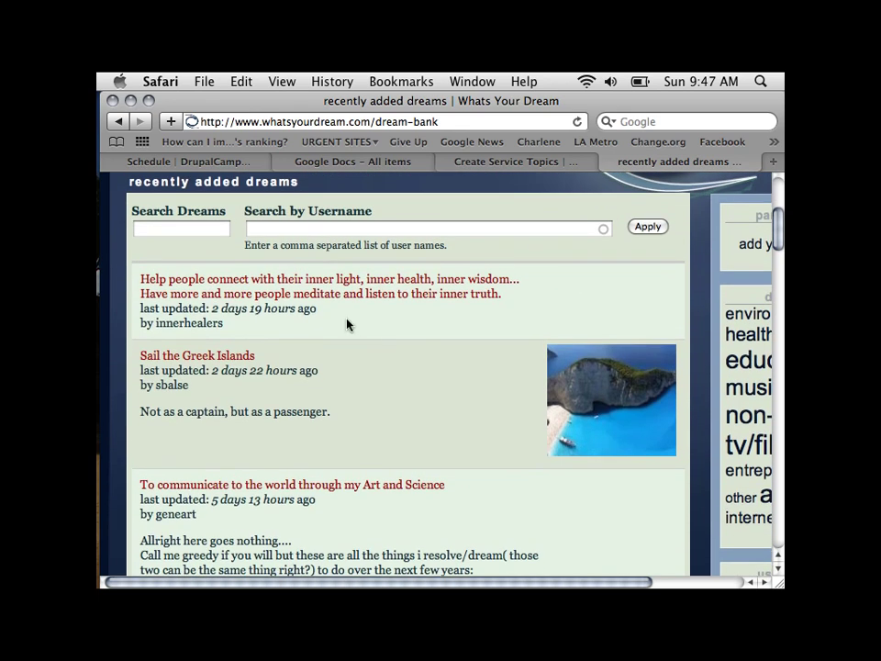
scroll(183, 273, up, 1)
click(193, 235)
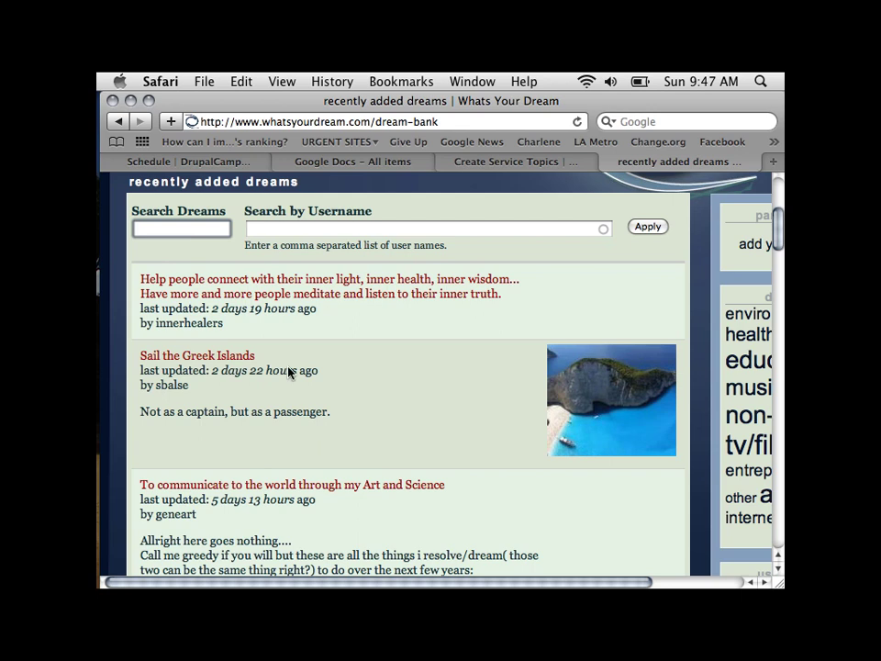
scroll(335, 389, right, 3)
scroll(333, 392, down, 2)
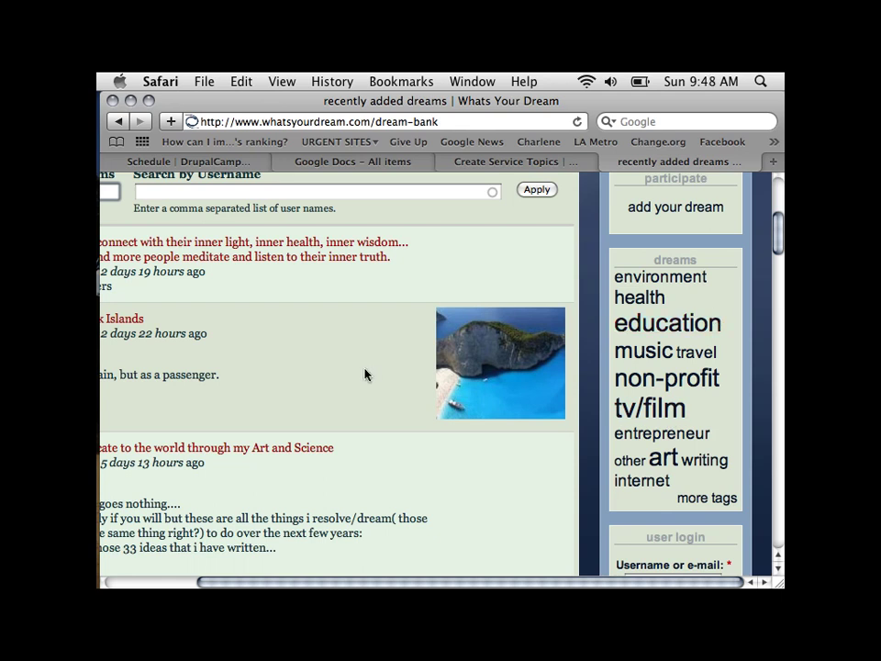
scroll(365, 374, down, 2)
scroll(365, 374, left, 2)
scroll(365, 373, up, 5)
scroll(365, 374, left, 1)
scroll(385, 377, down, 4)
scroll(385, 376, right, 1)
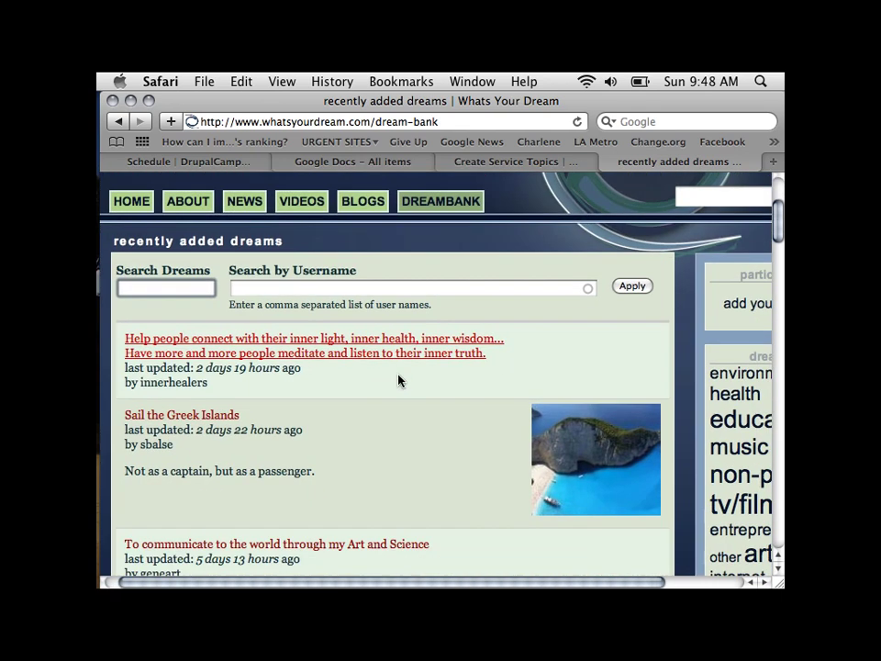
Search the dreams for "environment" and look through the matching entries
scroll(280, 287, up, 1)
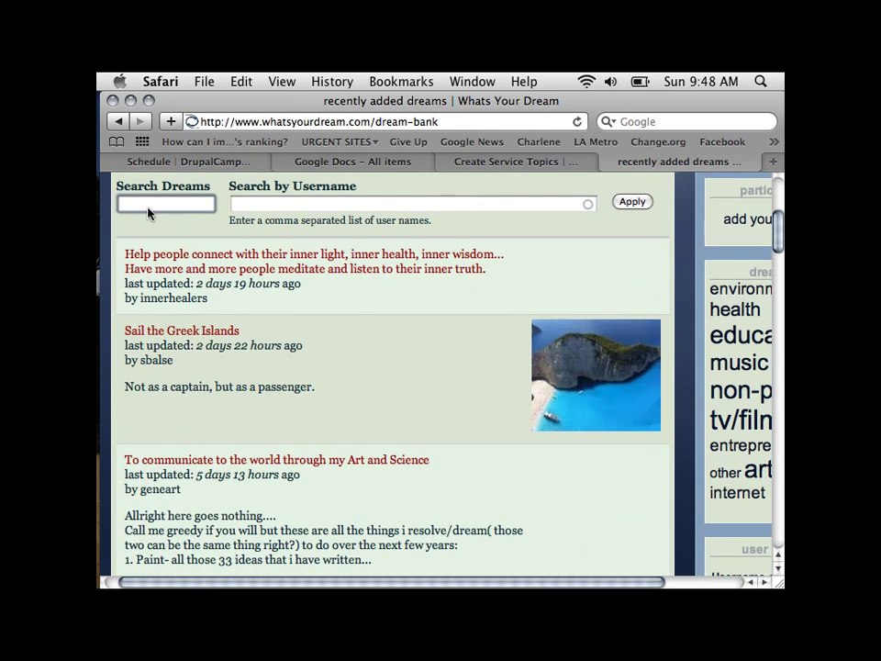
text(environment)
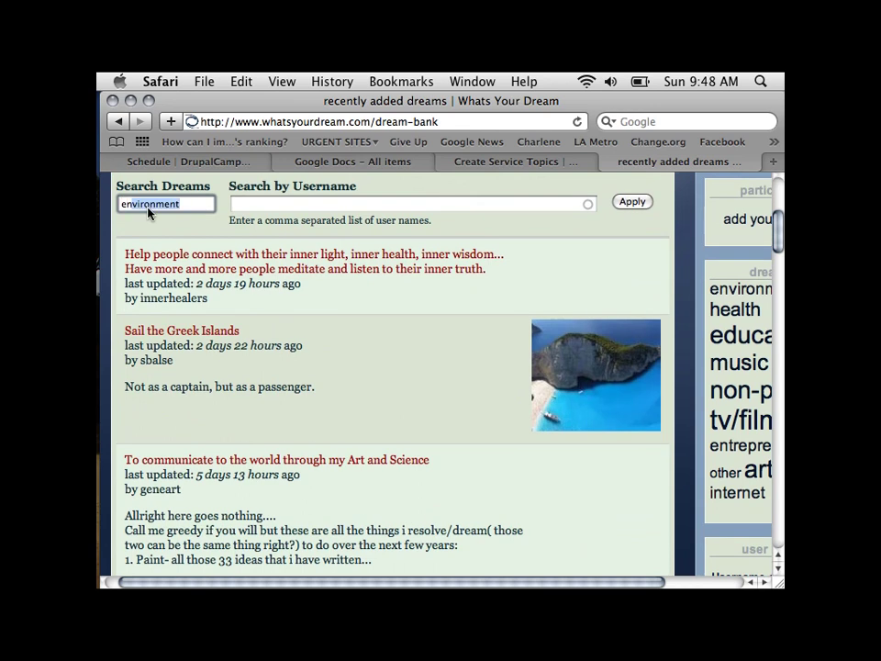
key(Return)
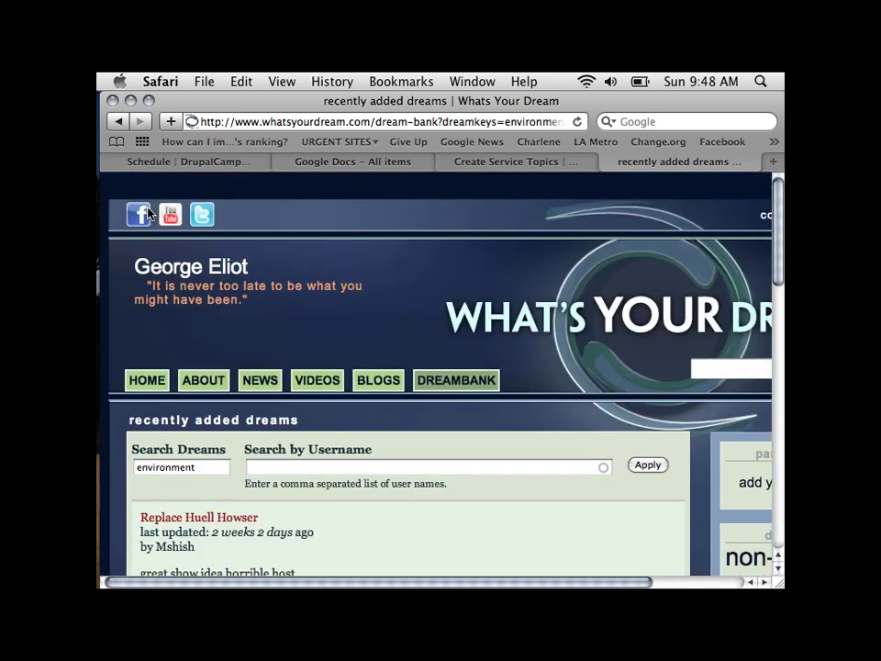
scroll(246, 309, down, 8)
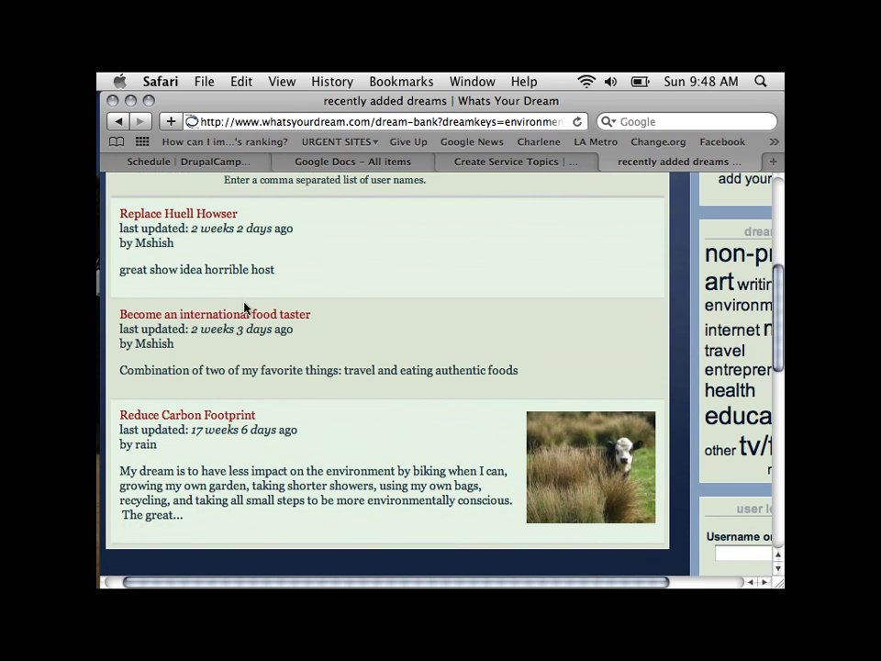
scroll(245, 308, up, 2)
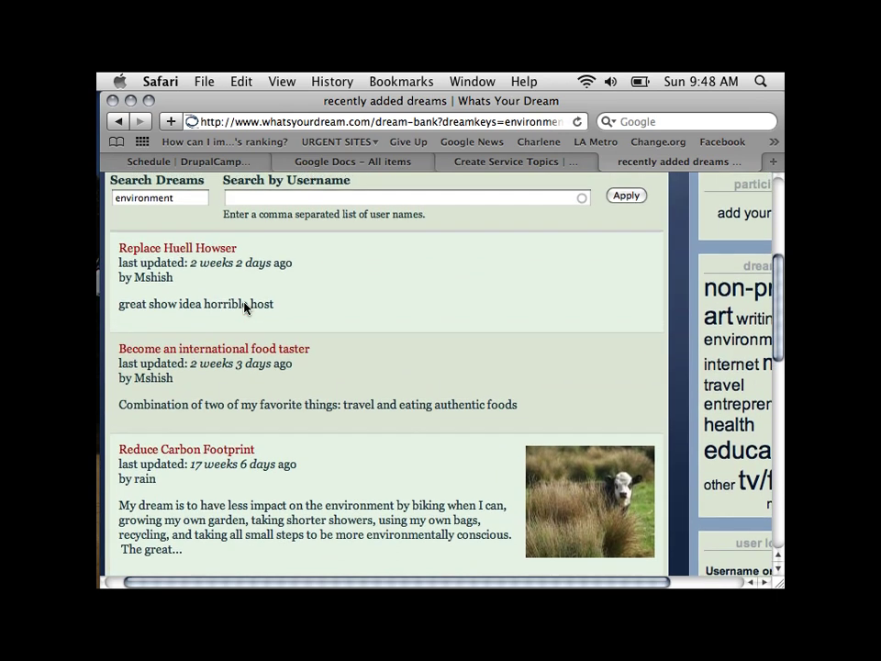
scroll(244, 306, down, 1)
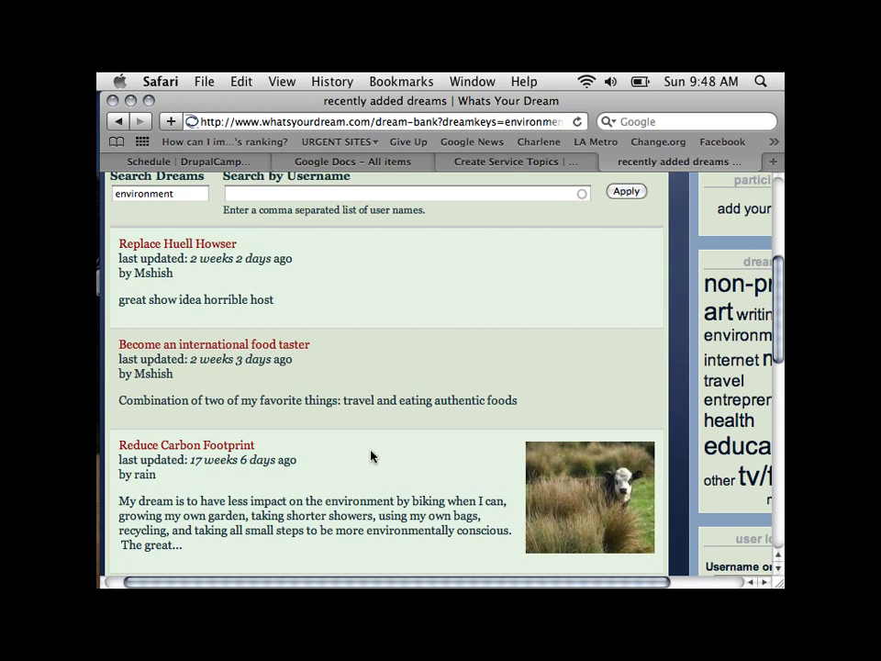
Open the Reduce Carbon Footprint dream and examine its tags and content
click(163, 447)
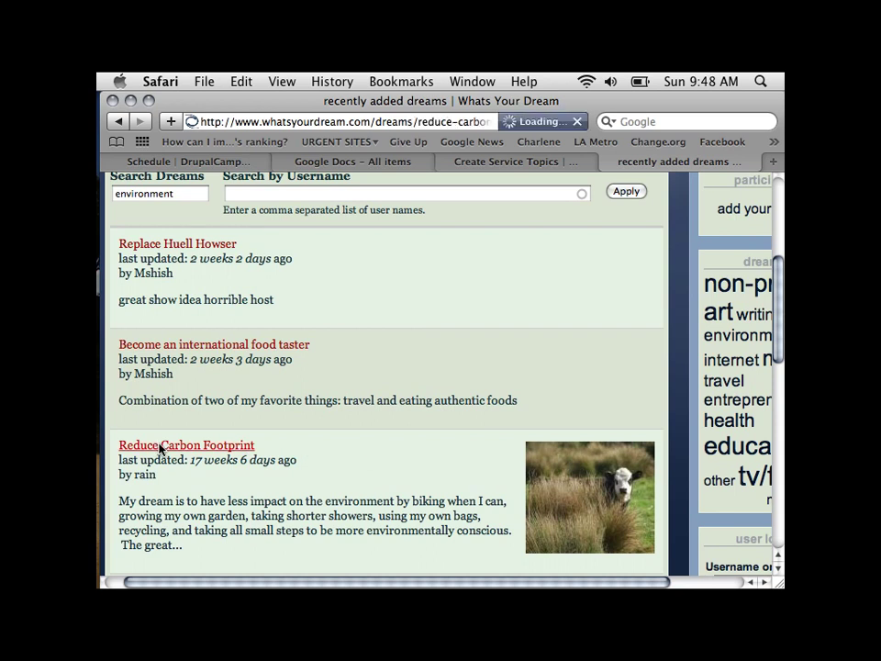
scroll(264, 449, down, 5)
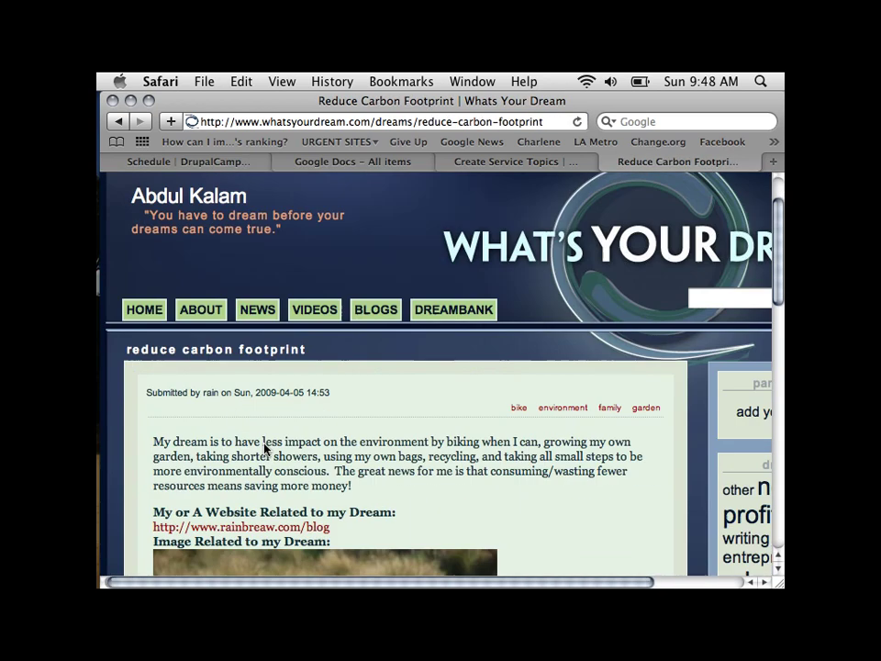
scroll(264, 448, right, 2)
scroll(264, 449, up, 3)
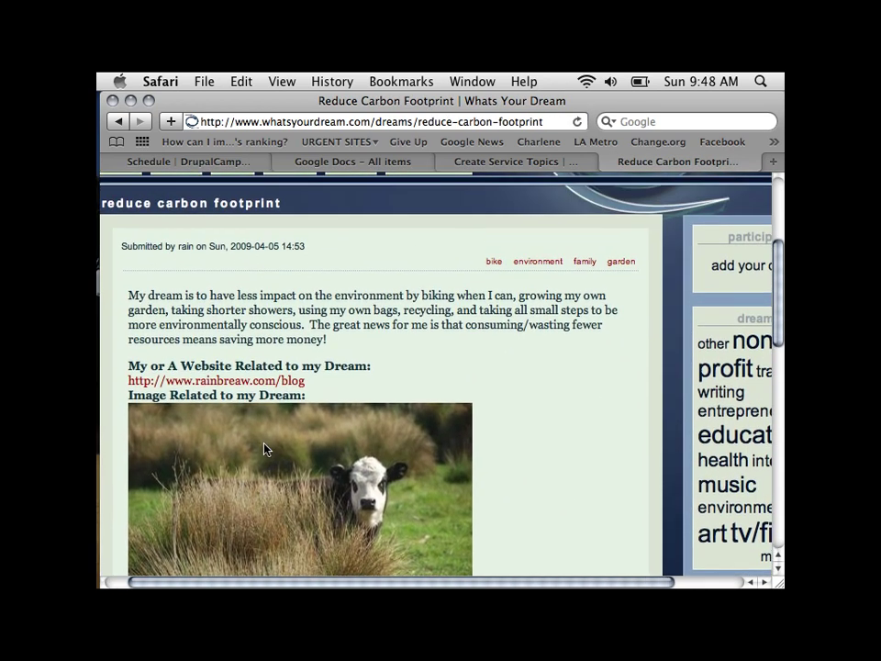
scroll(265, 449, right, 1)
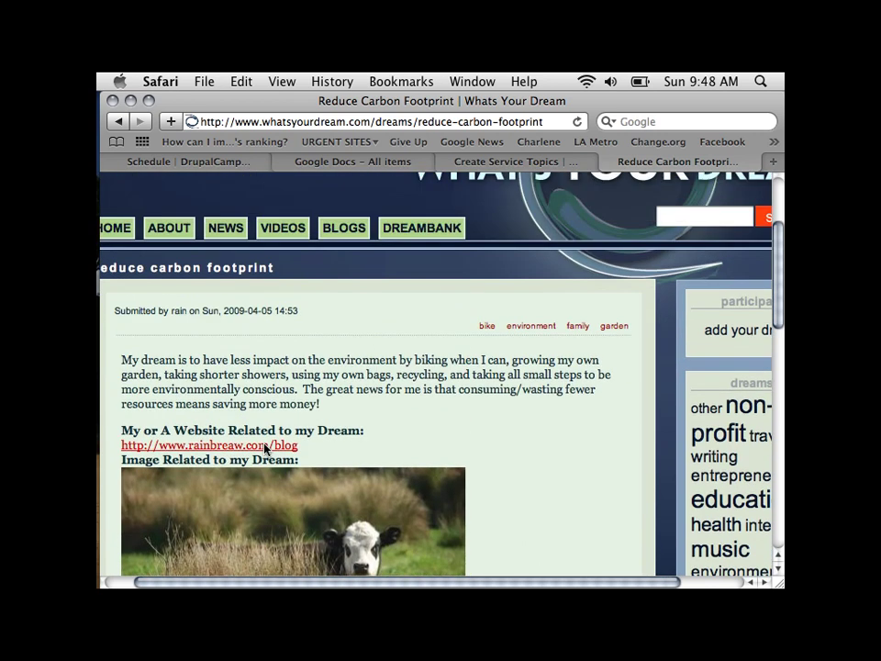
Close the Whats Your Dream tab and open the Remedee Center site's Administer page
key(super+w)
click(264, 449)
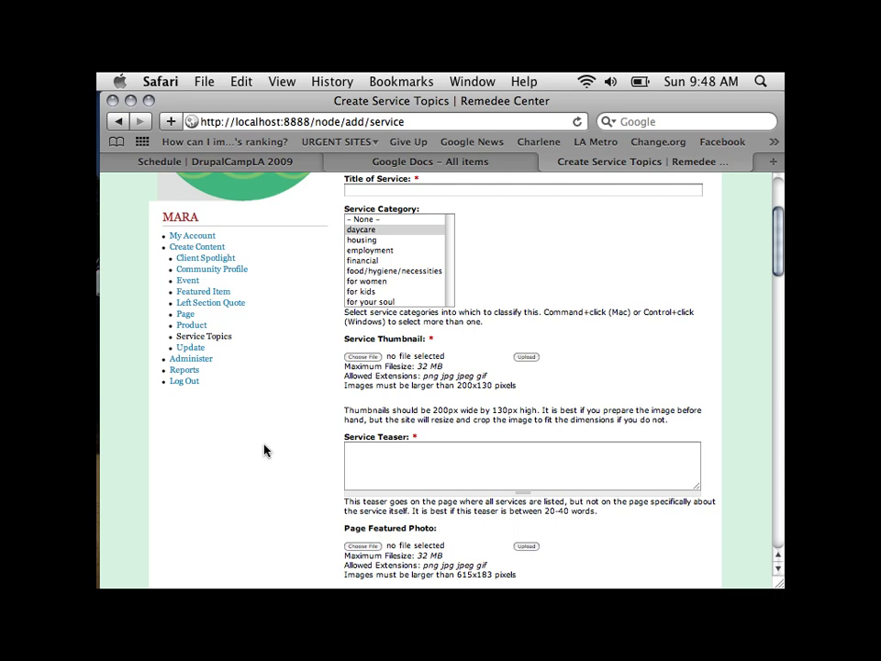
click(190, 359)
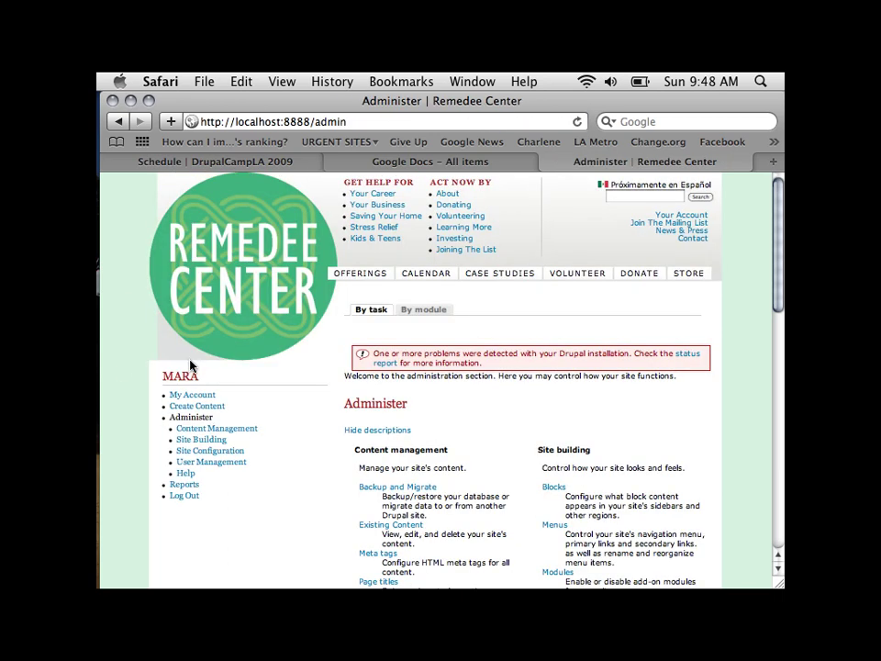
Open the Service Category vocabulary's term list under Content Management's Taxonomy and look through its terms
click(210, 430)
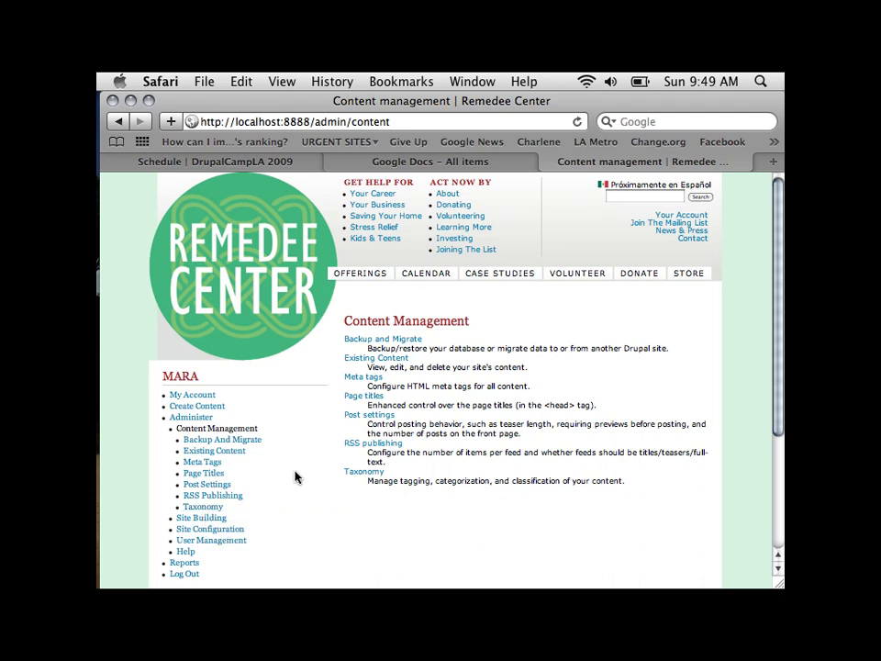
click(356, 473)
scroll(506, 479, down, 3)
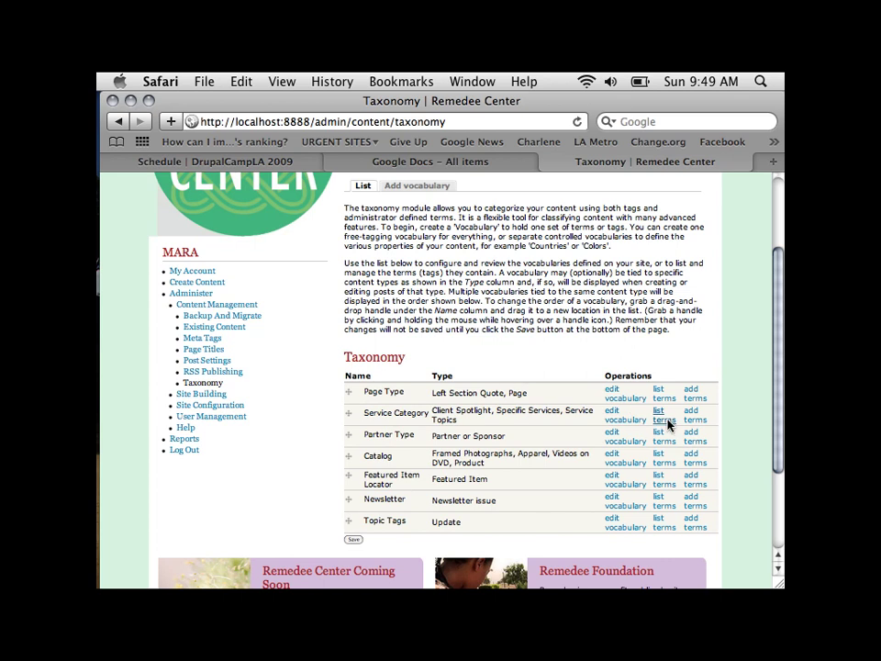
click(663, 419)
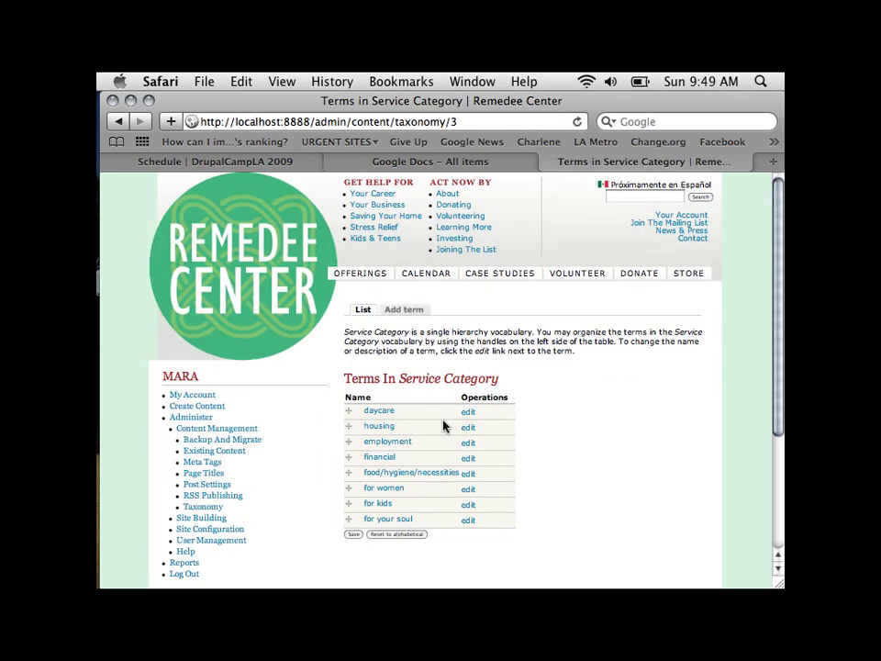
scroll(444, 422, down, 3)
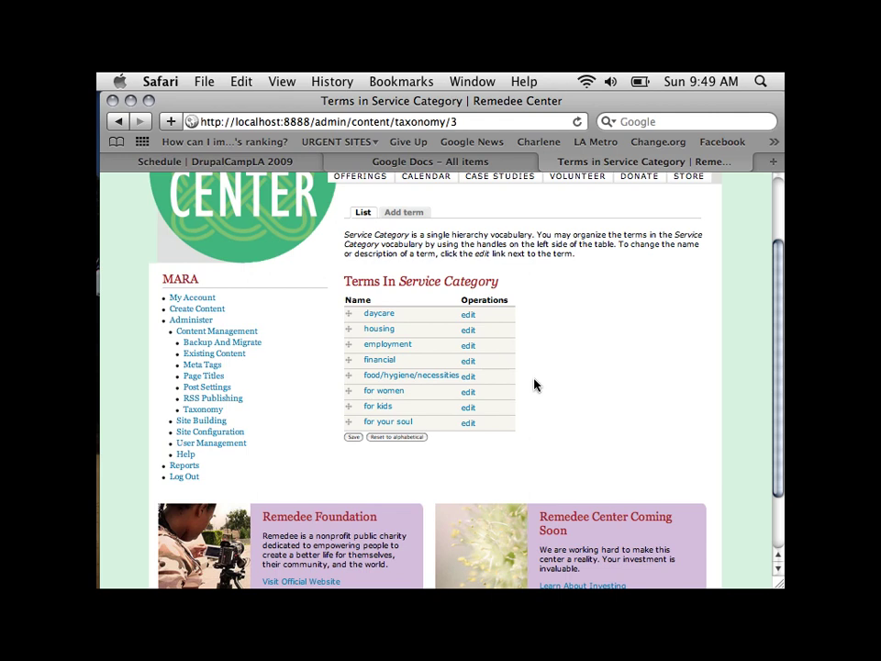
scroll(515, 385, down, 1)
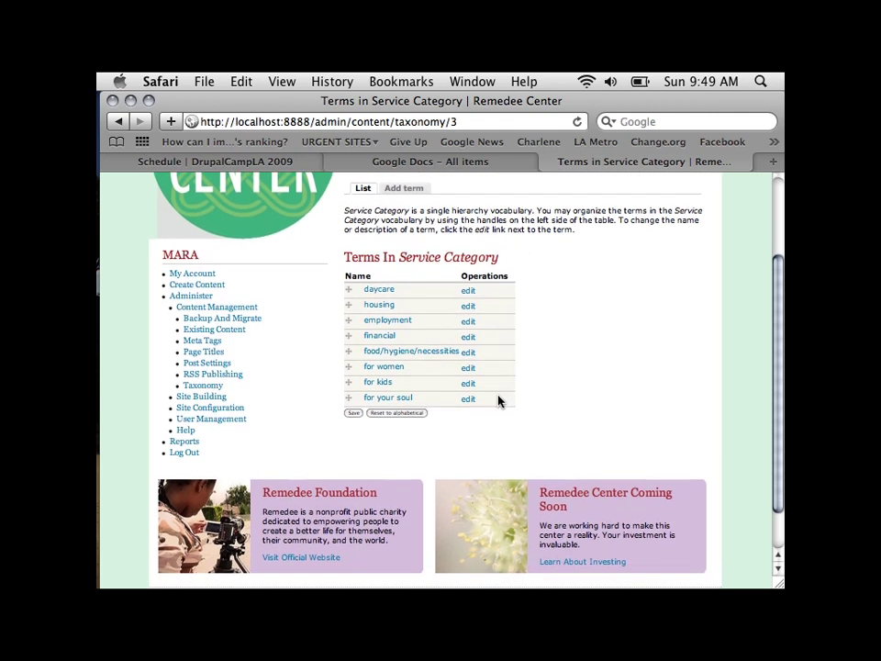
Look through the site's menus under Site Building and open the item list of the "act now by" menu
click(193, 398)
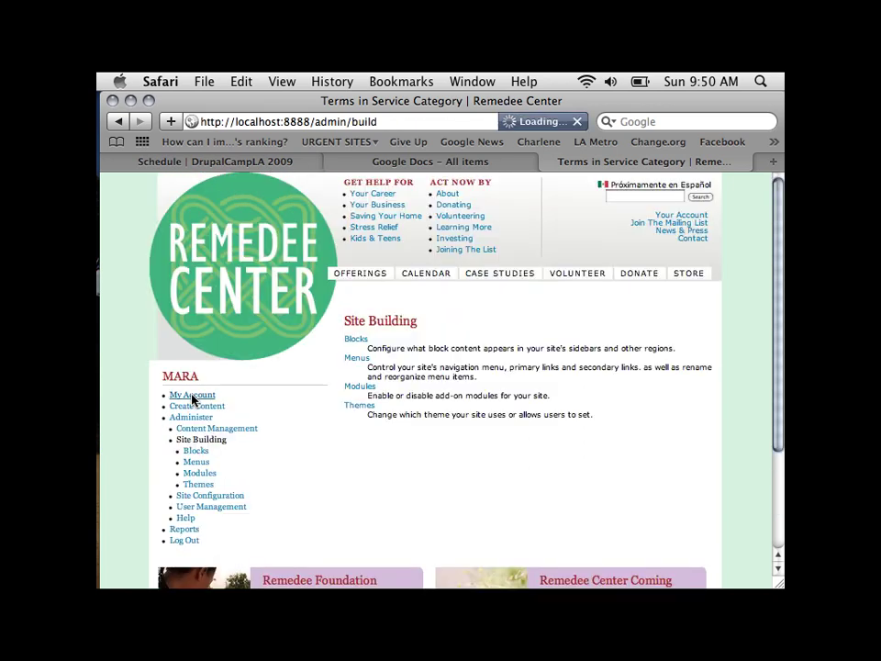
scroll(354, 443, down, 2)
scroll(365, 451, down, 1)
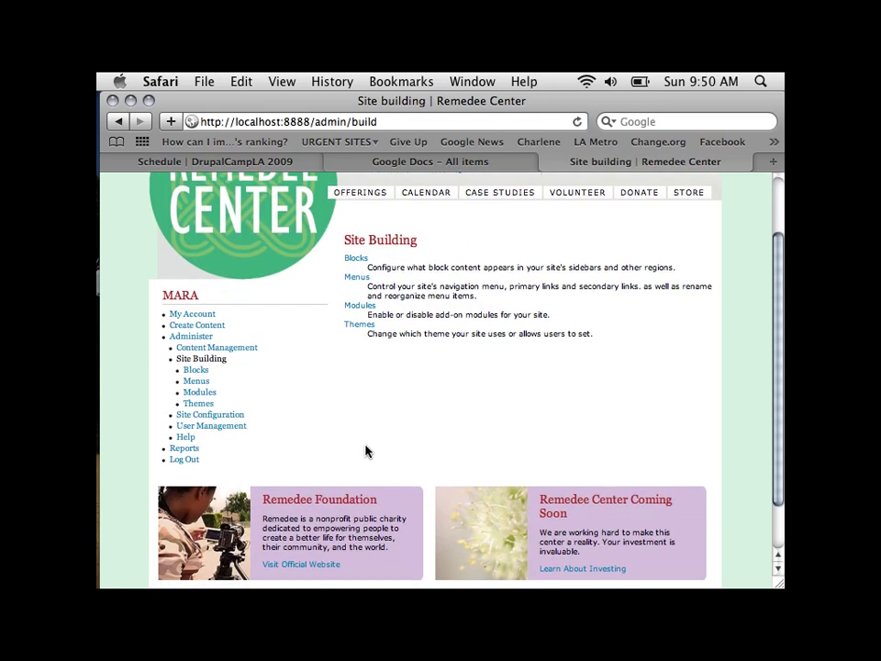
scroll(366, 451, down, 1)
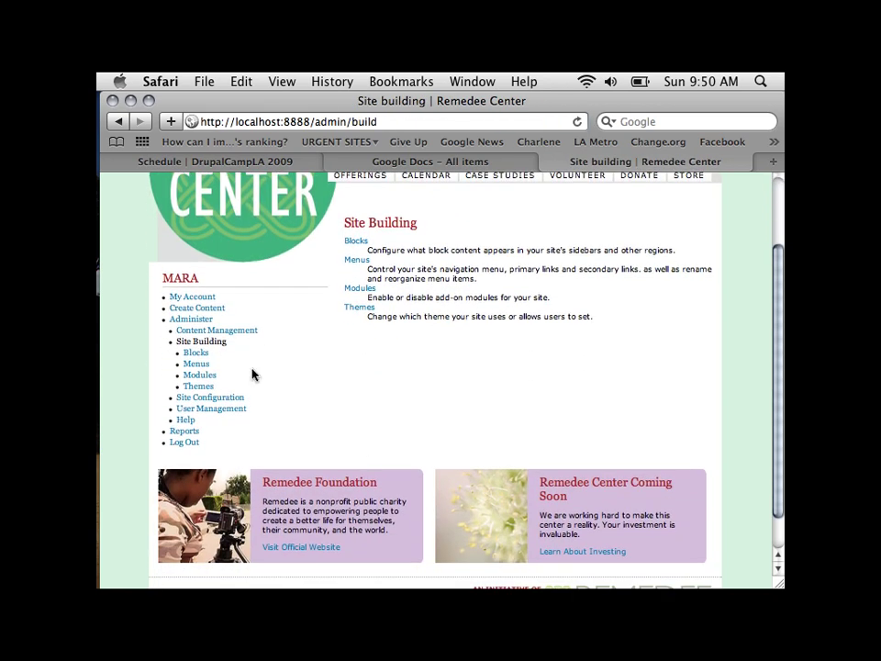
click(206, 369)
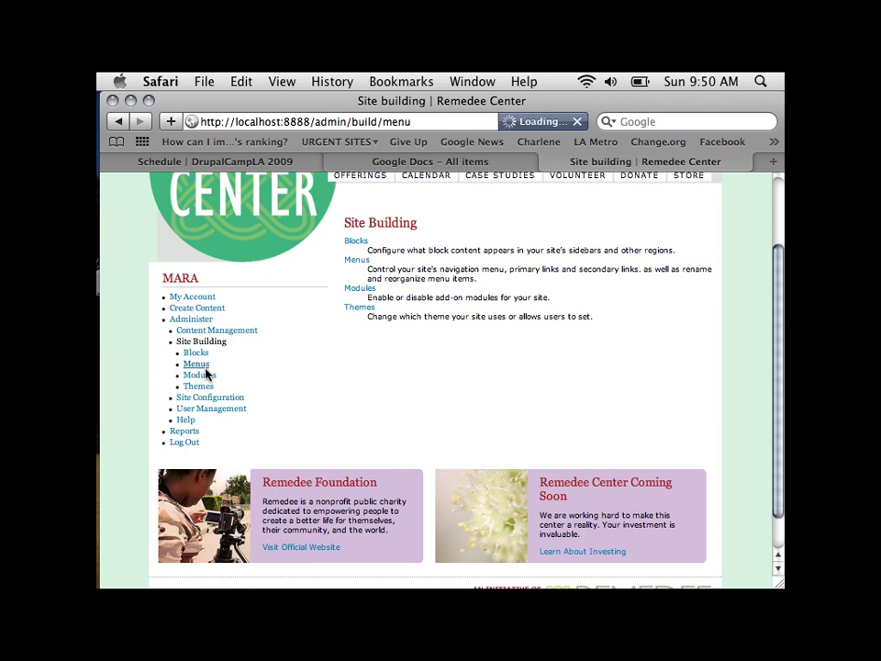
scroll(266, 394, down, 5)
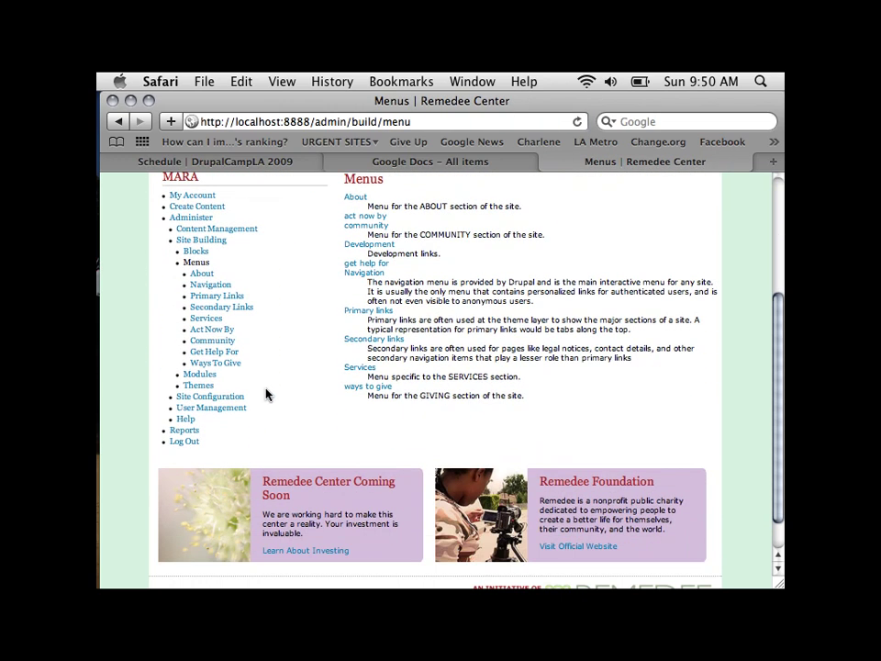
scroll(266, 395, up, 1)
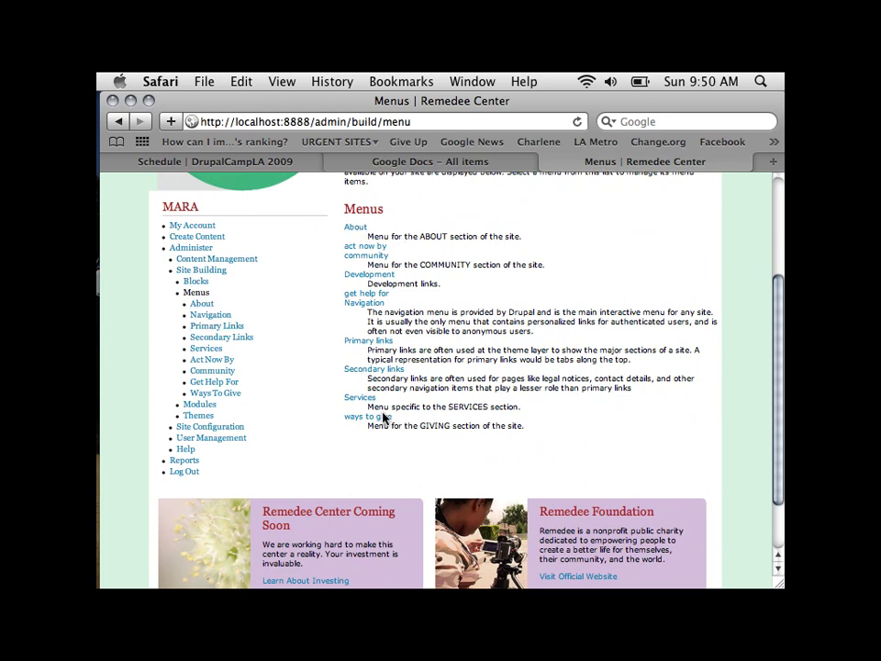
drag(383, 417, 347, 435)
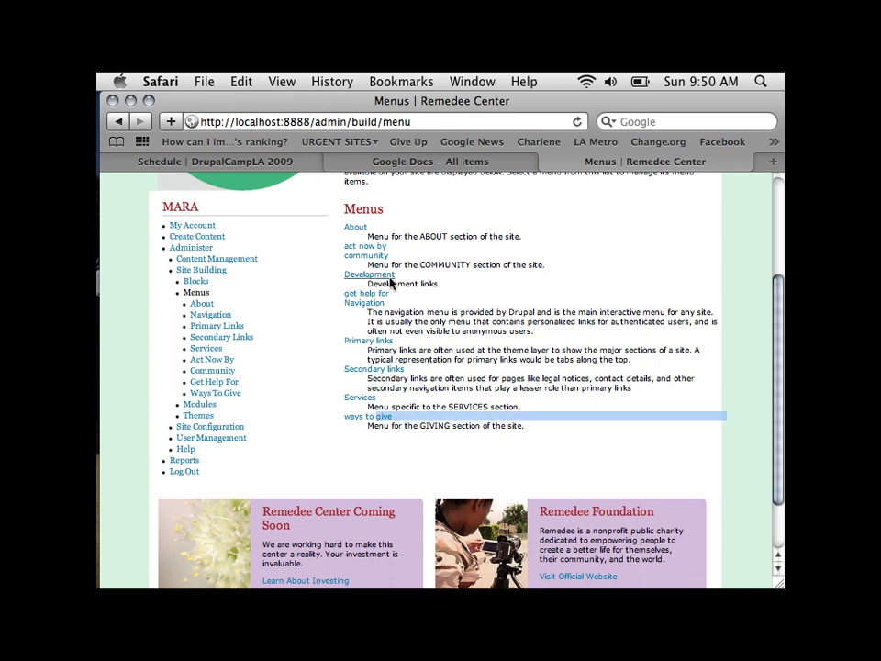
click(372, 250)
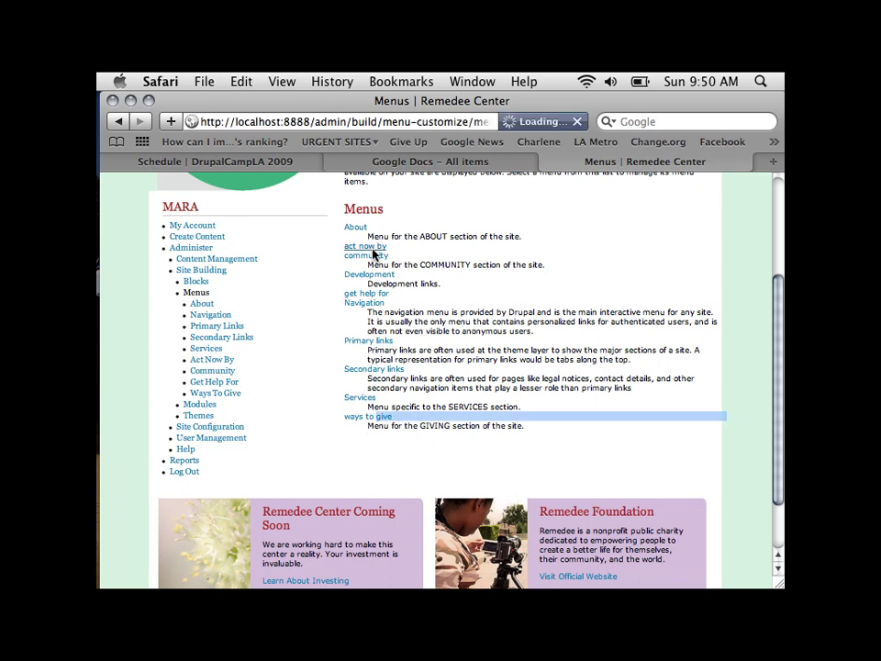
drag(373, 250, 721, 393)
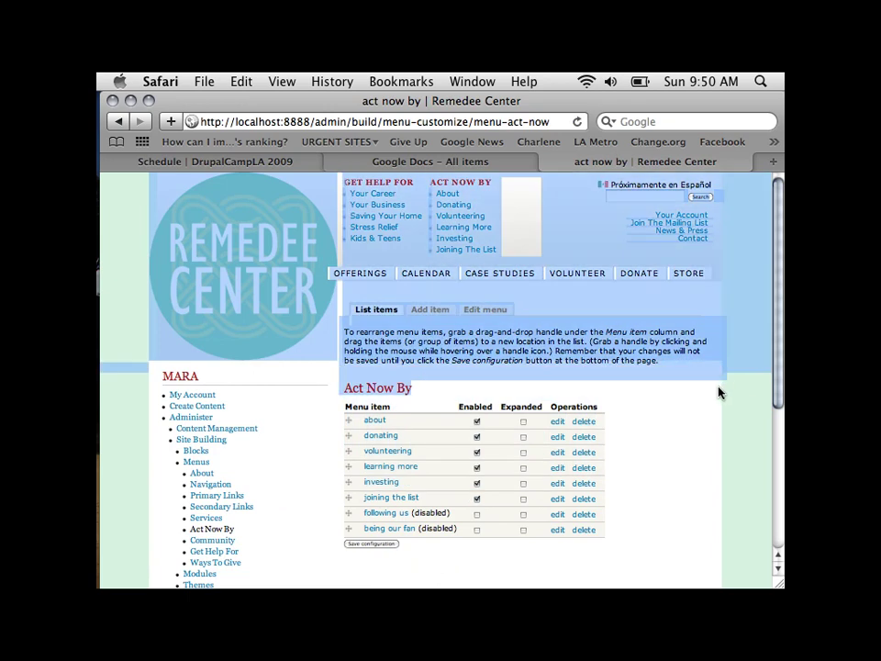
Disable the "about" item in the Act Now By list and move it below "joining the list"
click(559, 250)
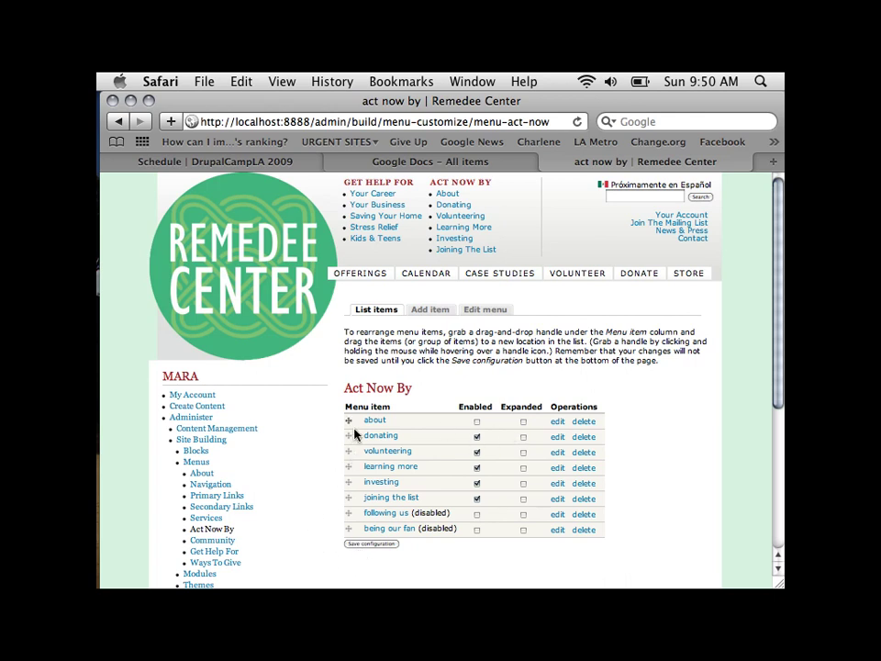
drag(353, 436, 352, 506)
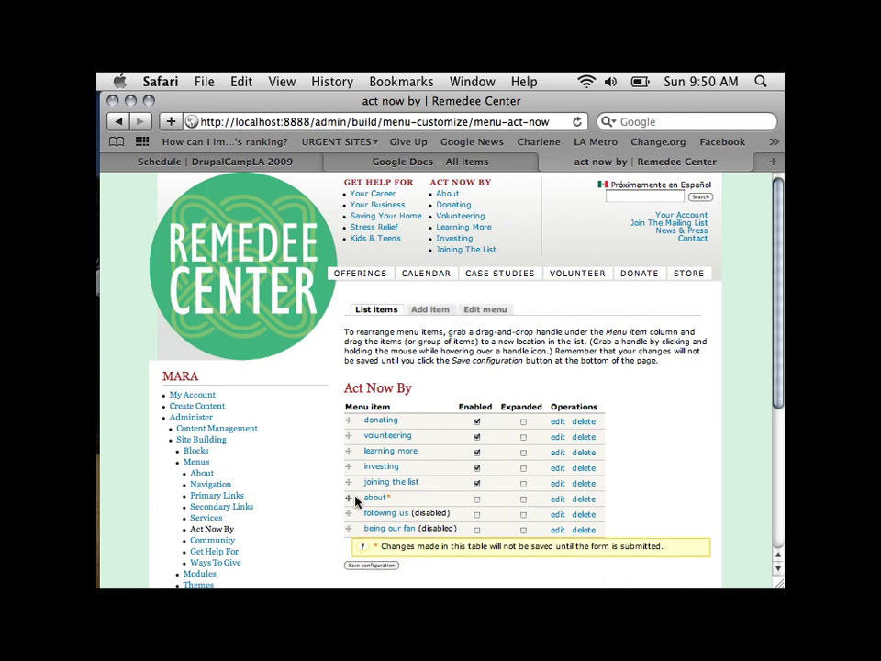
Open the "about" menu item for editing and examine its link title and path
click(554, 502)
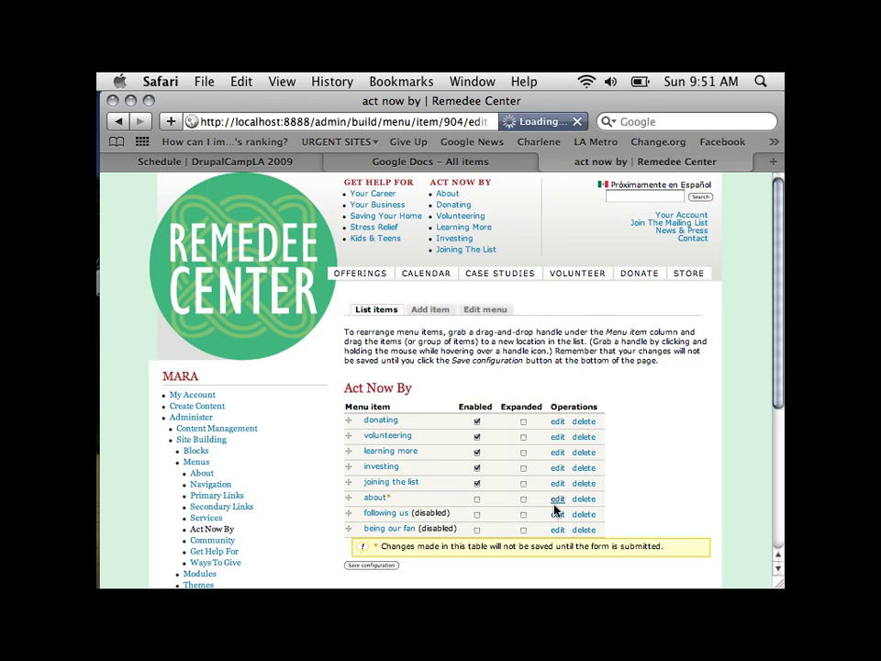
scroll(554, 508, down, 2)
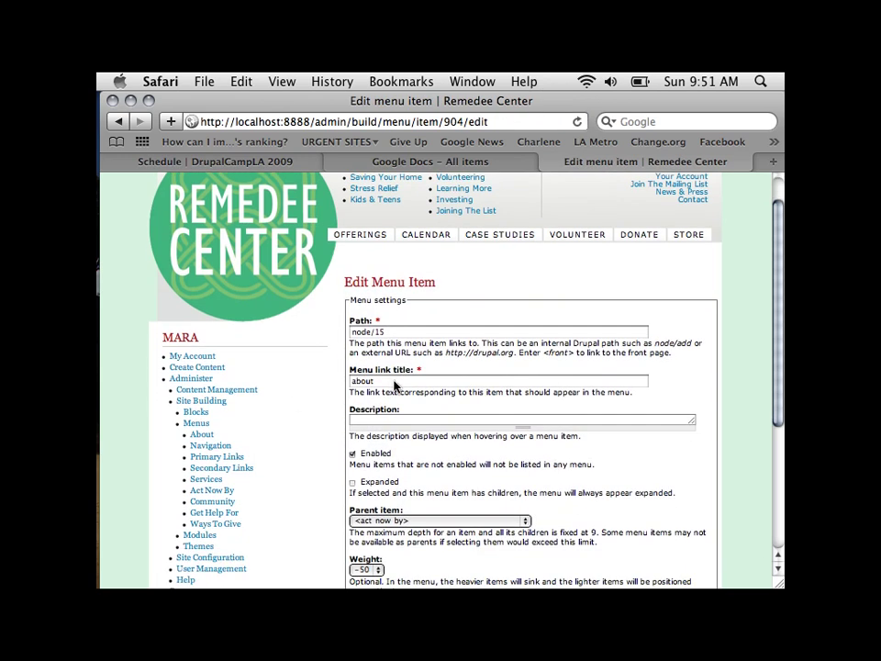
double_click(362, 379)
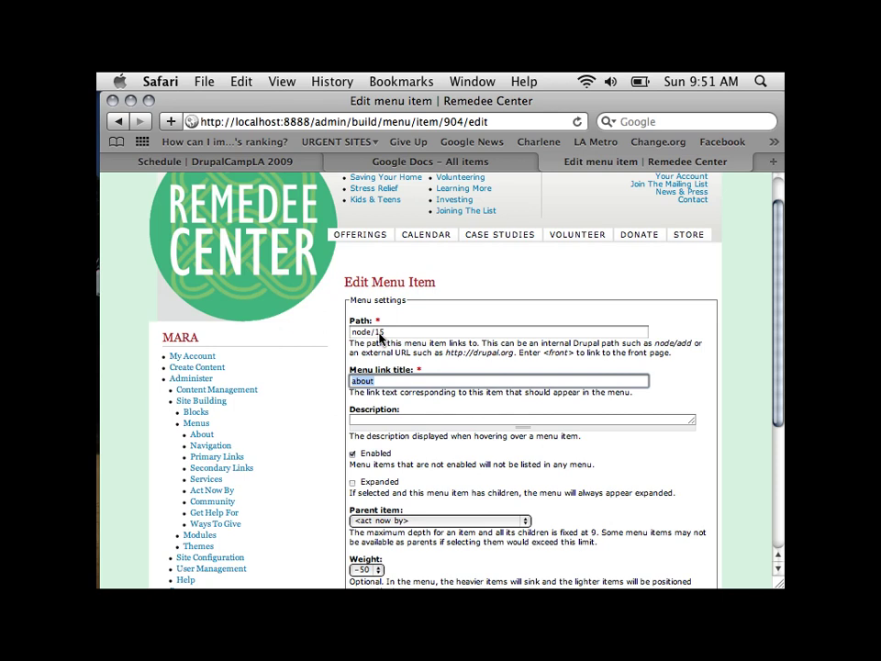
right_click(379, 334)
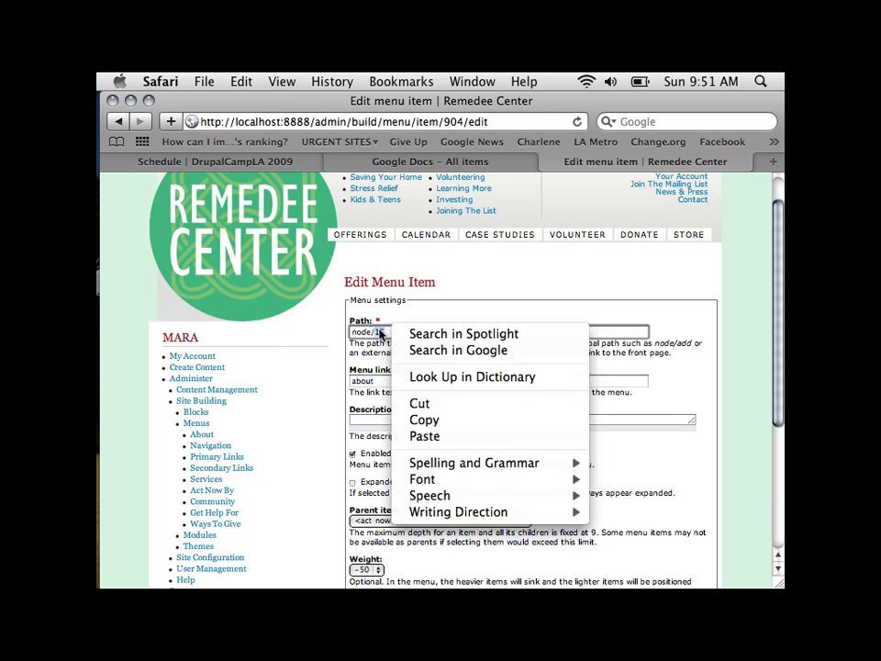
click(384, 340)
right_click(385, 342)
click(389, 347)
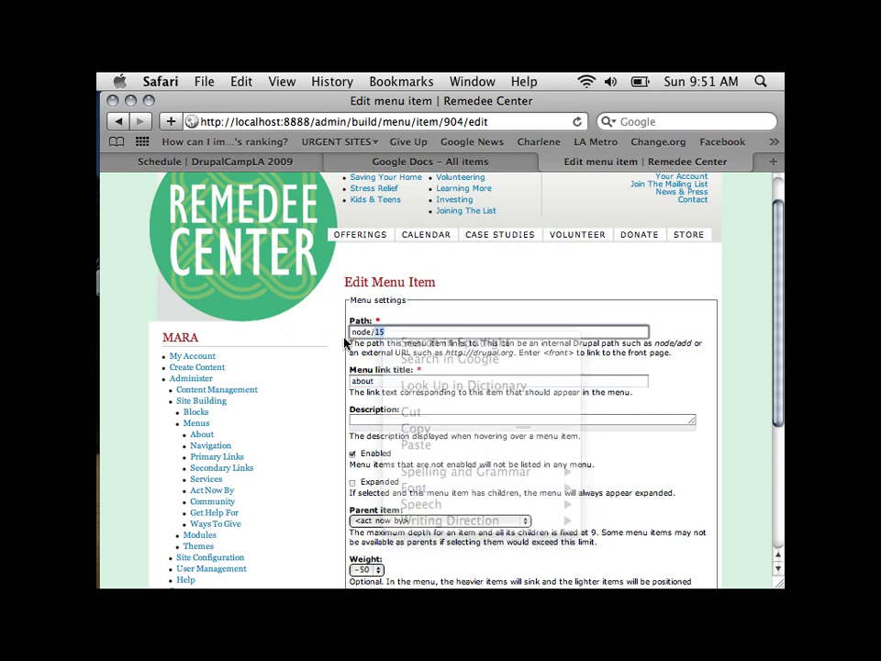
right_click(345, 334)
click(416, 312)
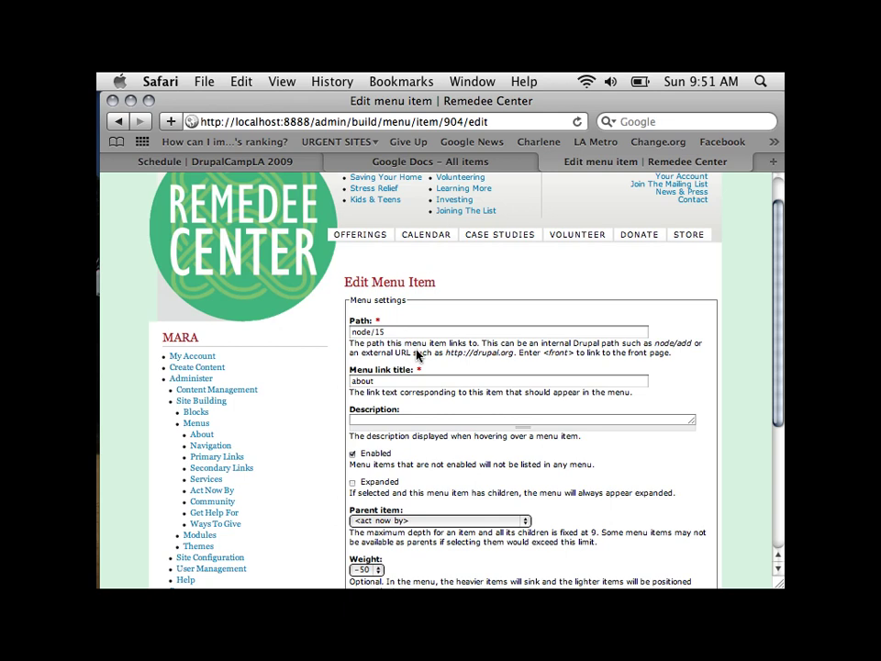
Set the item's menu link title to "read about us" and save the menu item
scroll(418, 355, down, 2)
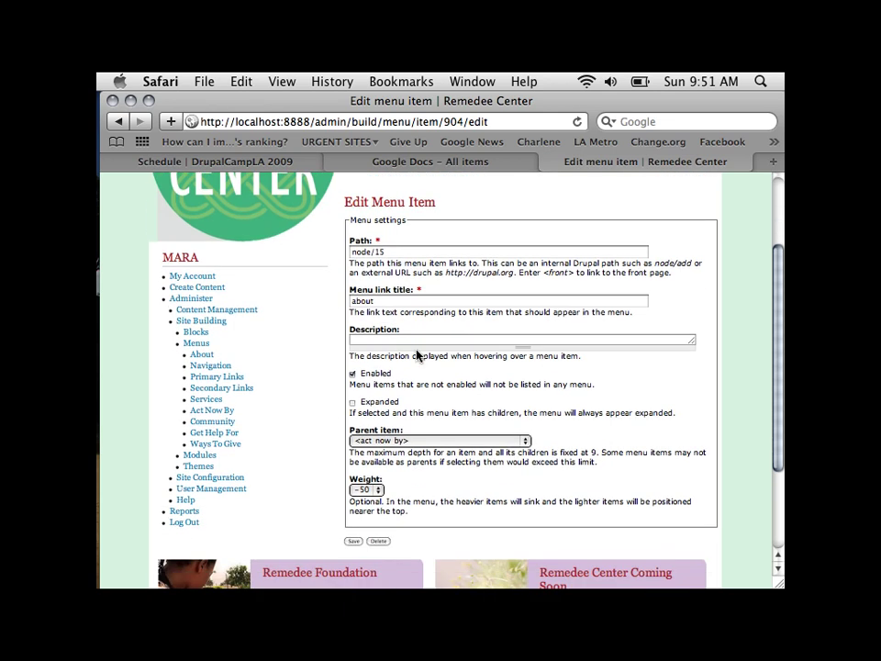
double_click(358, 302)
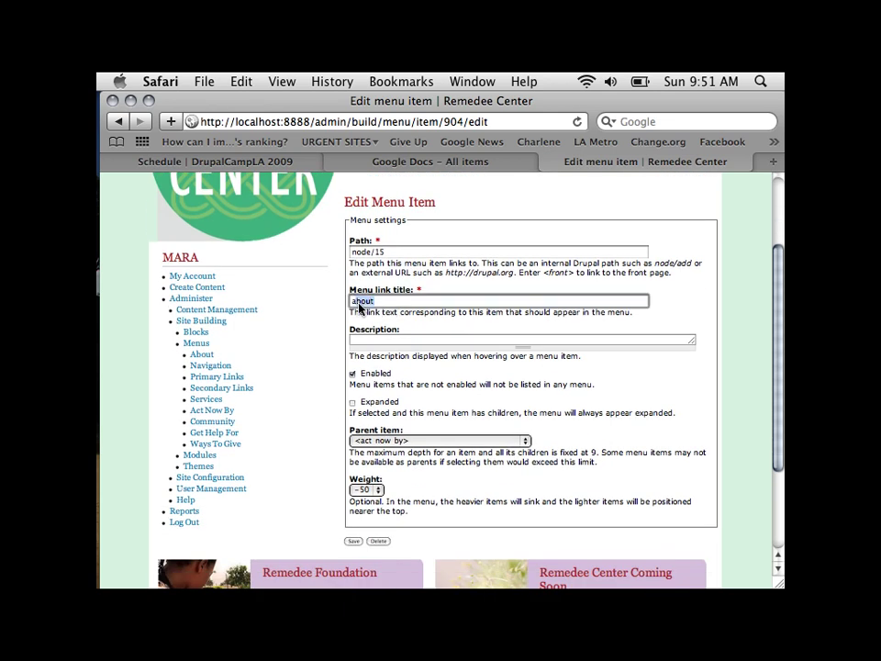
text(read about us)
scroll(281, 446, down, 2)
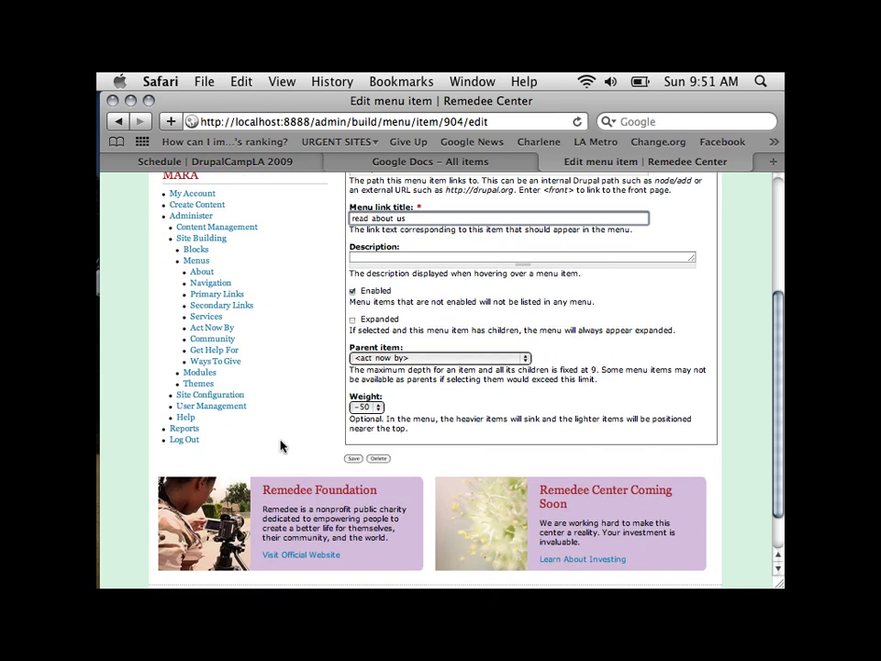
click(362, 458)
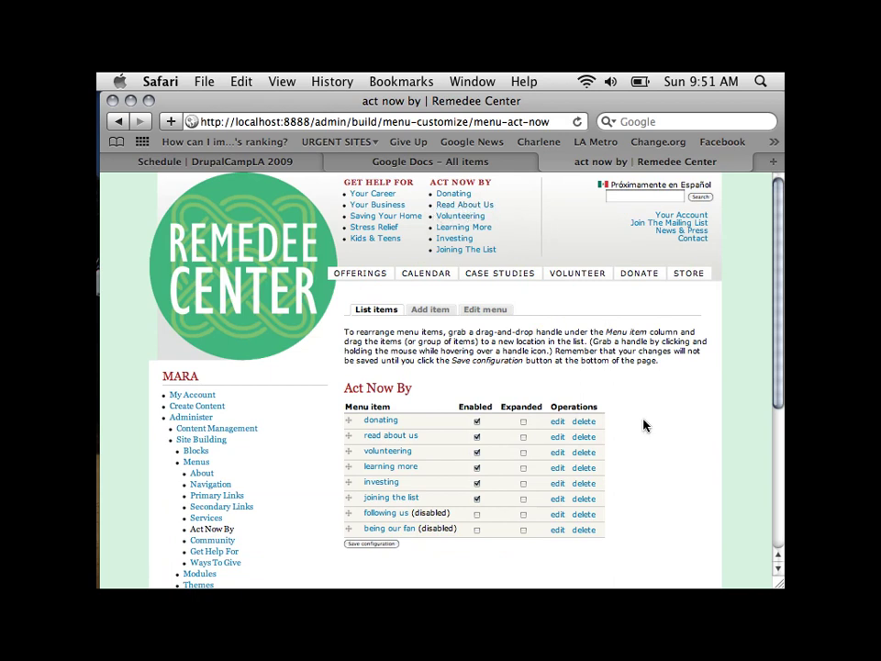
Look over the updated Act Now By list and open the site's home page at localhost:8888/ in a new tab
scroll(642, 424, down, 2)
scroll(641, 424, up, 2)
scroll(665, 537, down, 5)
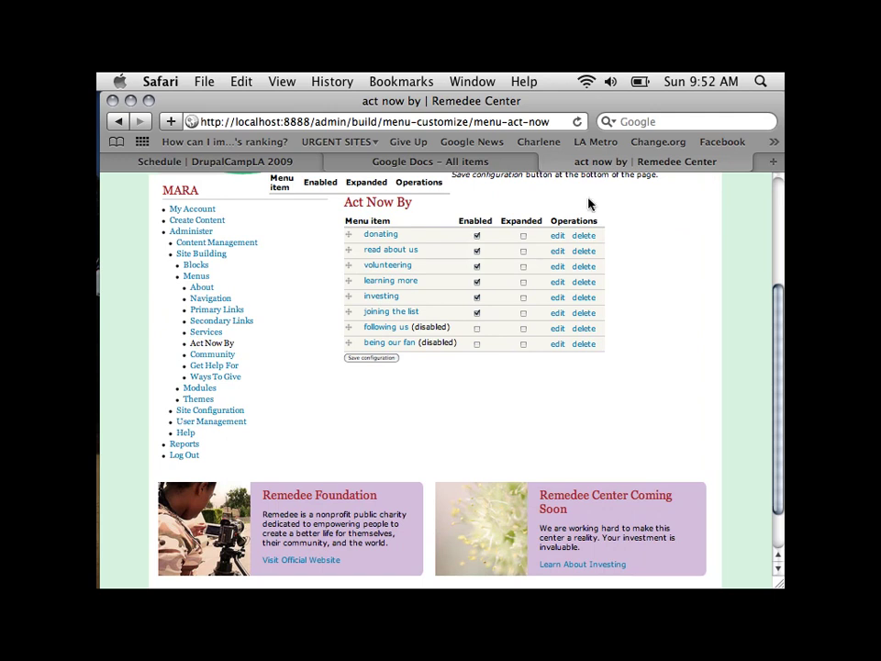
key(super+t)
text(localhost:8888/)
key(Return)
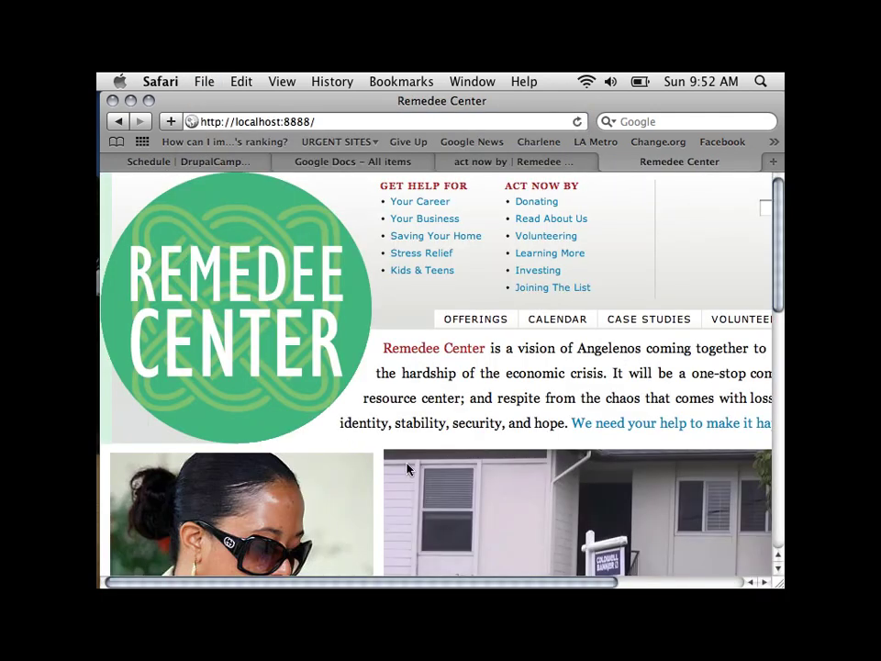
Open the Offerings page and examine its section menu alongside the Get Help For and Act Now By menus
click(477, 320)
scroll(489, 324, down, 3)
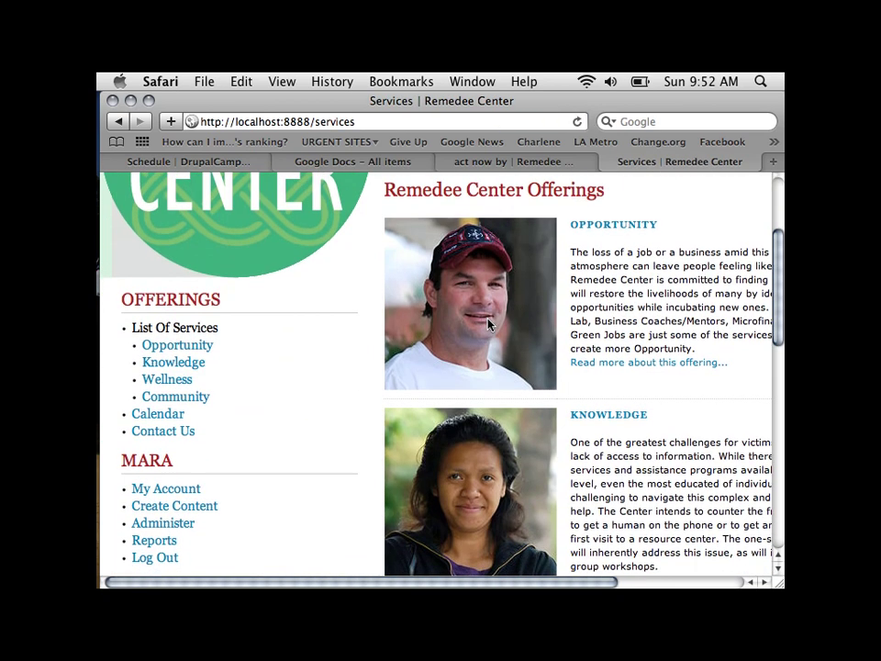
scroll(489, 325, down, 2)
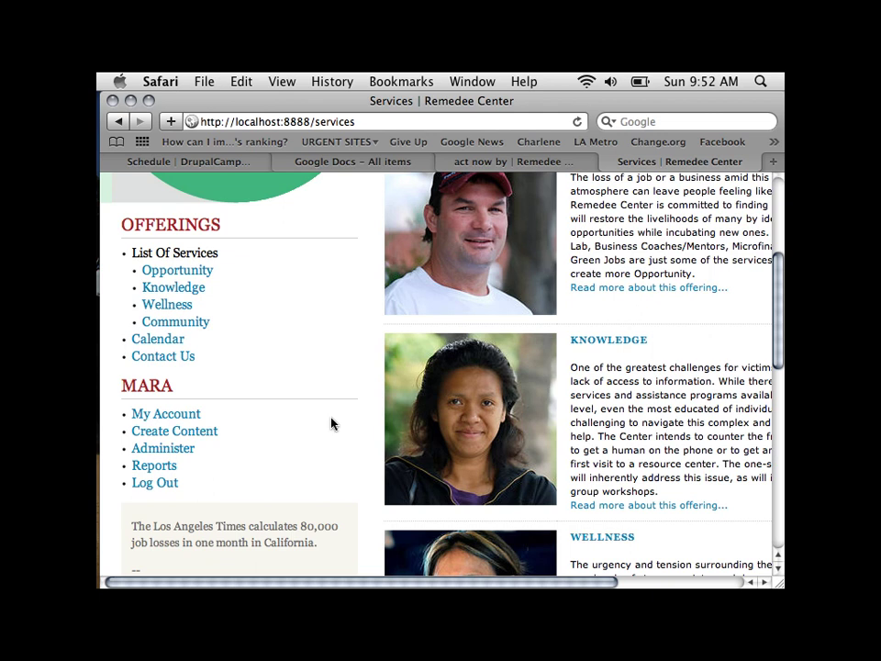
scroll(376, 357, up, 4)
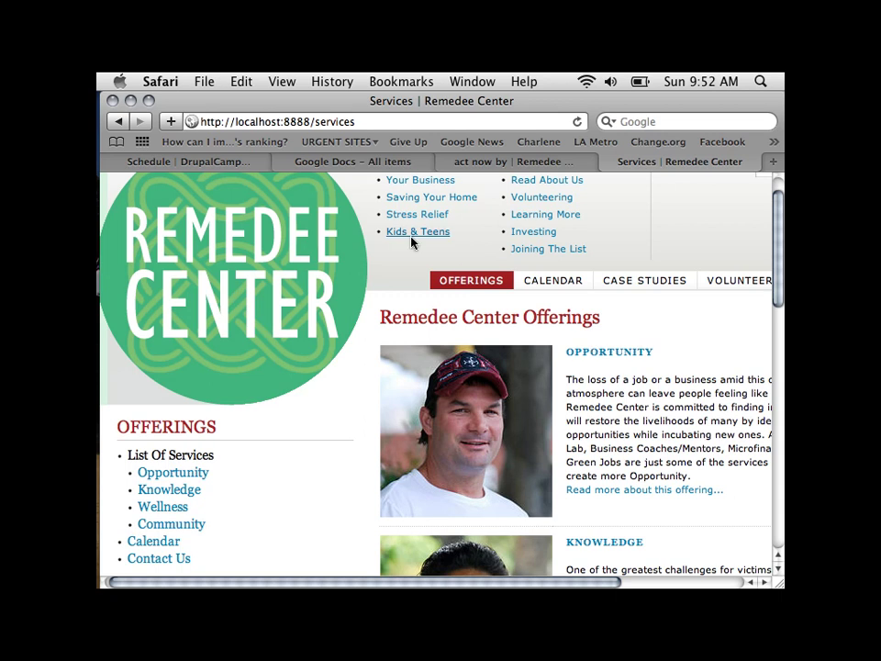
scroll(413, 243, up, 2)
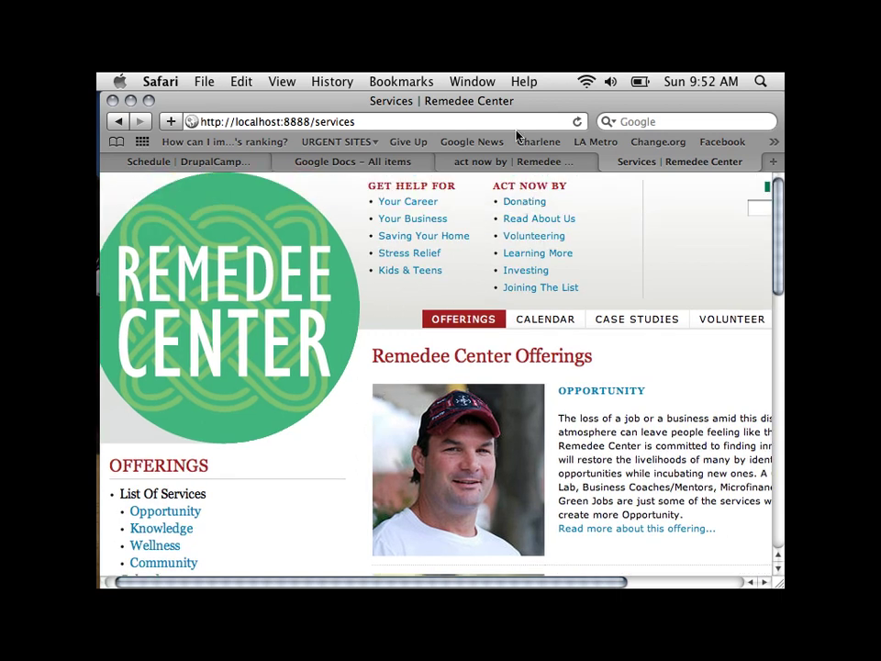
Return to the "act now by" administration tab and open the User Management page to view its options
click(510, 166)
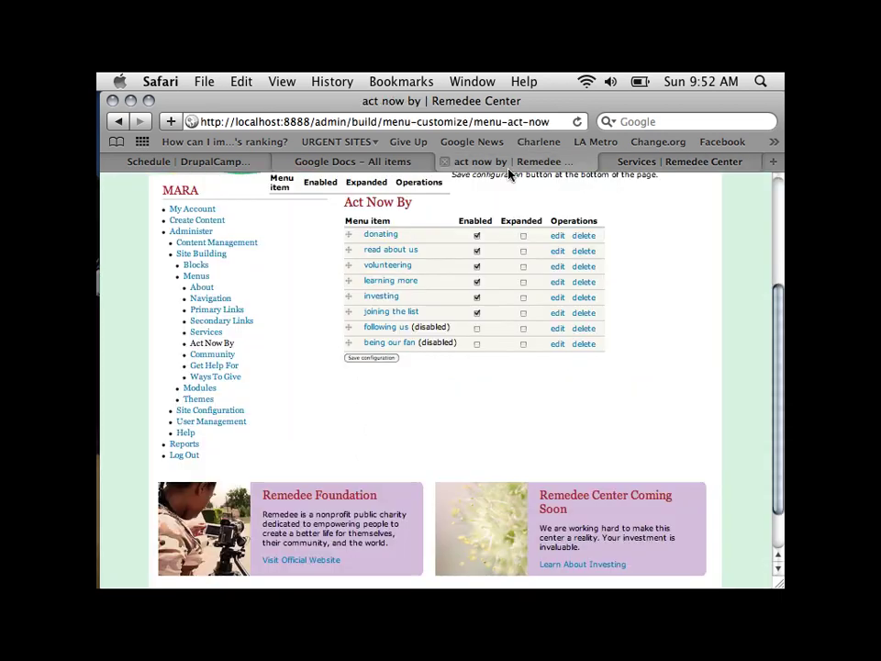
click(217, 424)
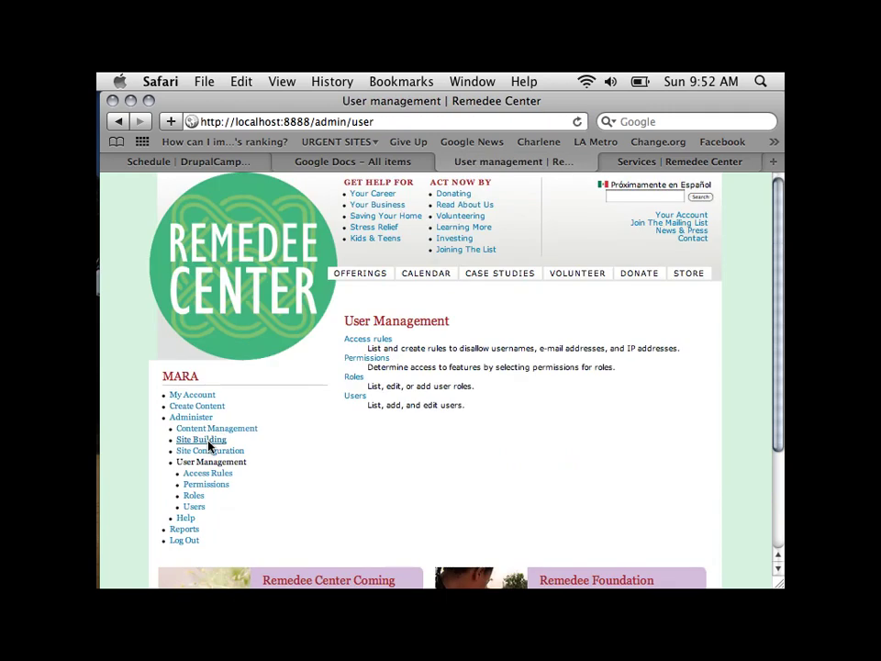
scroll(207, 431, down, 1)
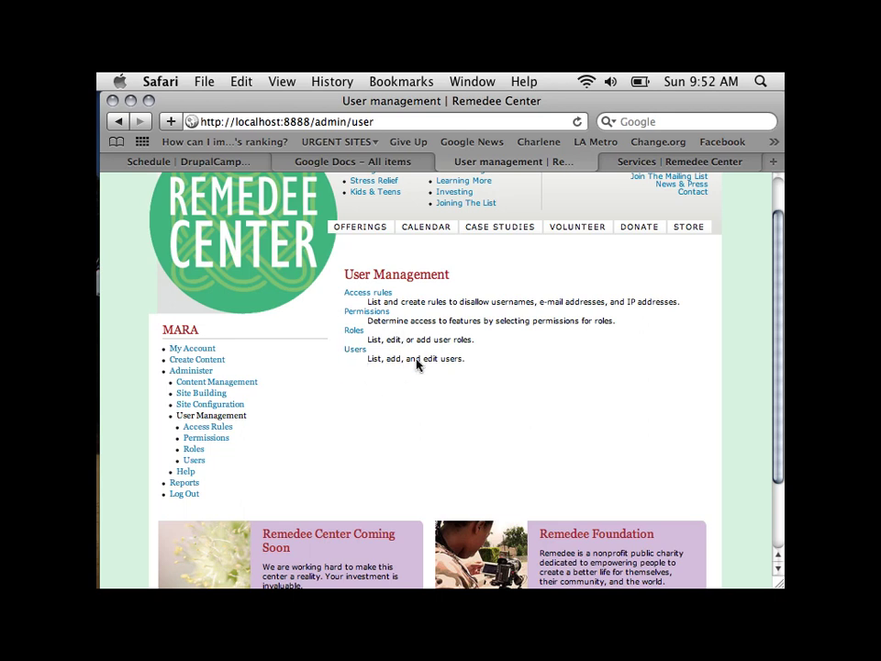
Open the Users list and examine the role, permission and status filter choices above the accounts
click(359, 353)
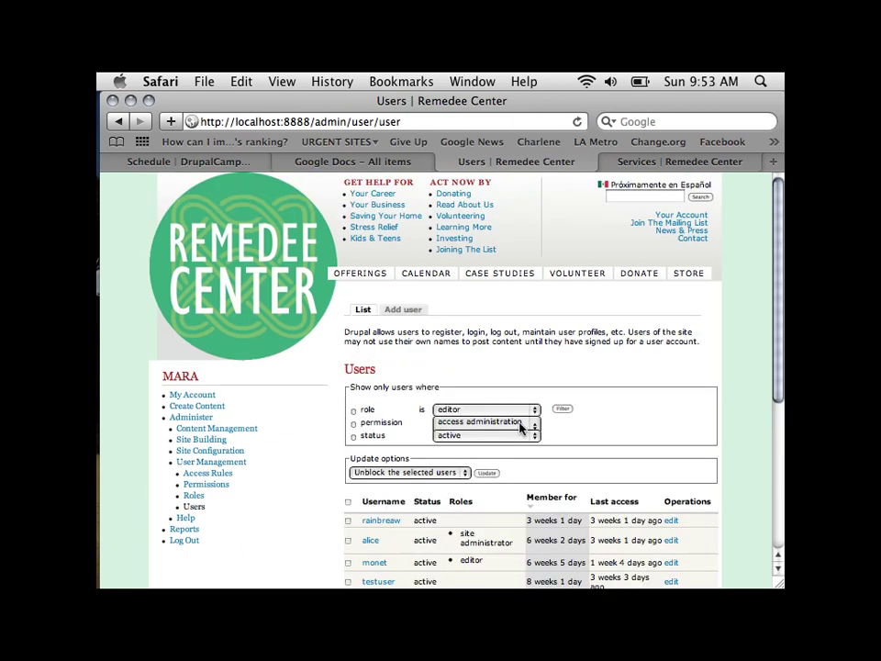
scroll(500, 431, down, 4)
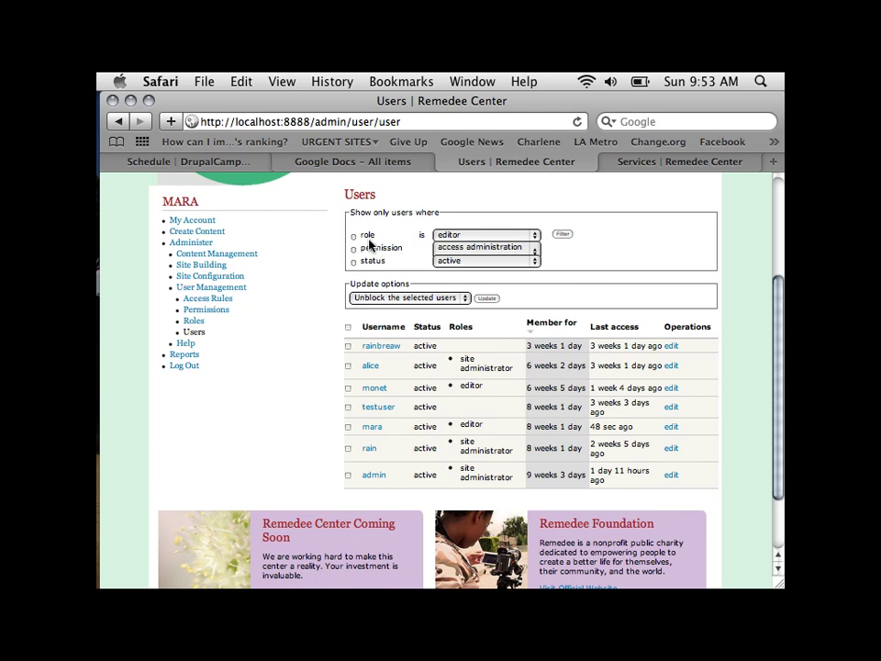
click(466, 242)
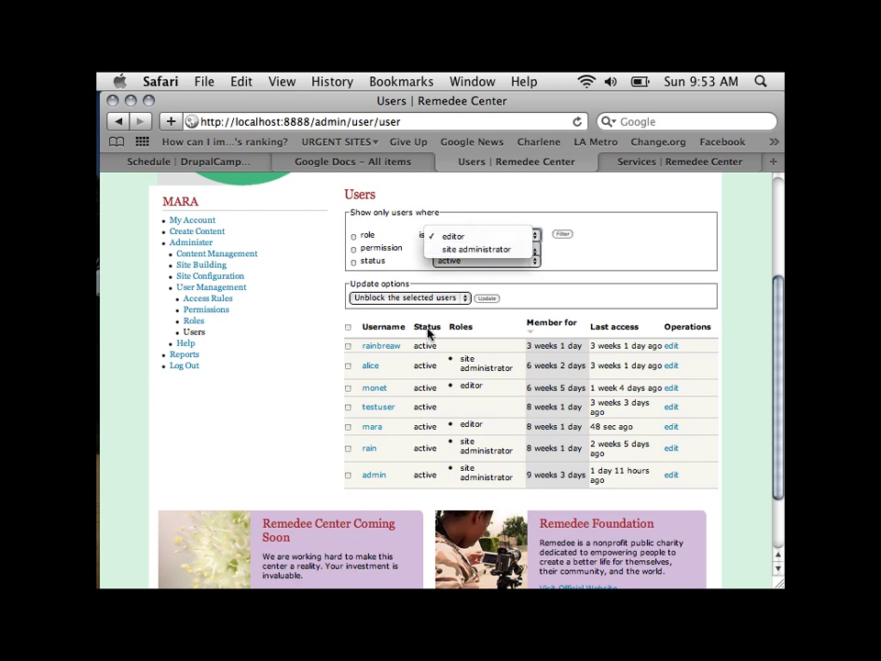
click(294, 286)
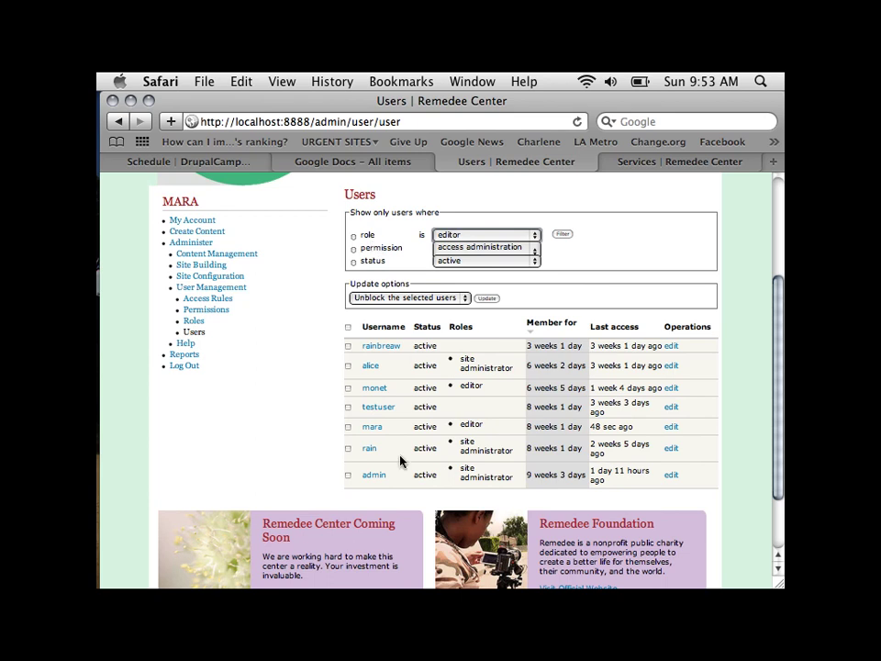
click(484, 250)
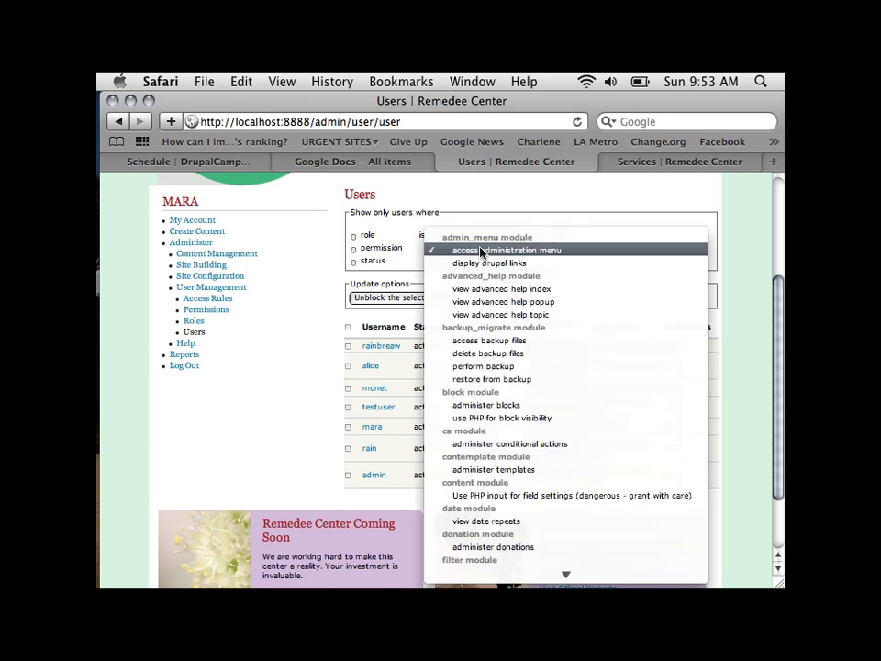
right_click(315, 286)
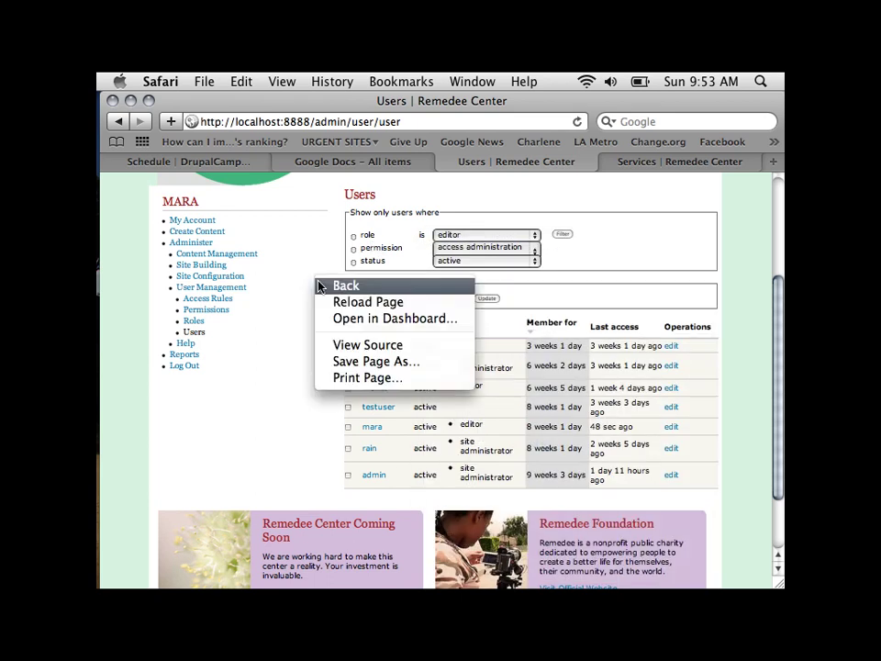
click(493, 266)
click(492, 264)
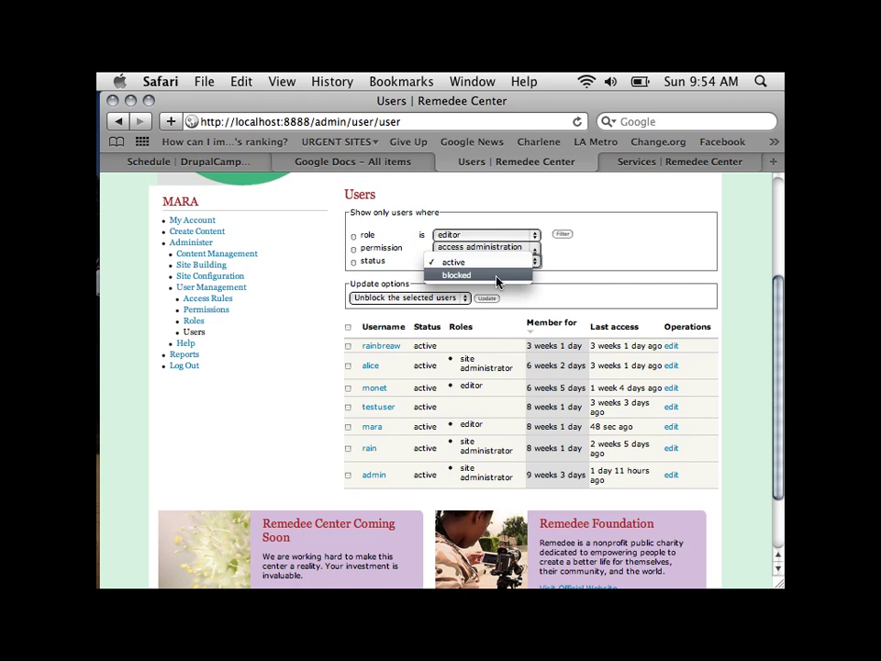
right_click(402, 473)
click(396, 387)
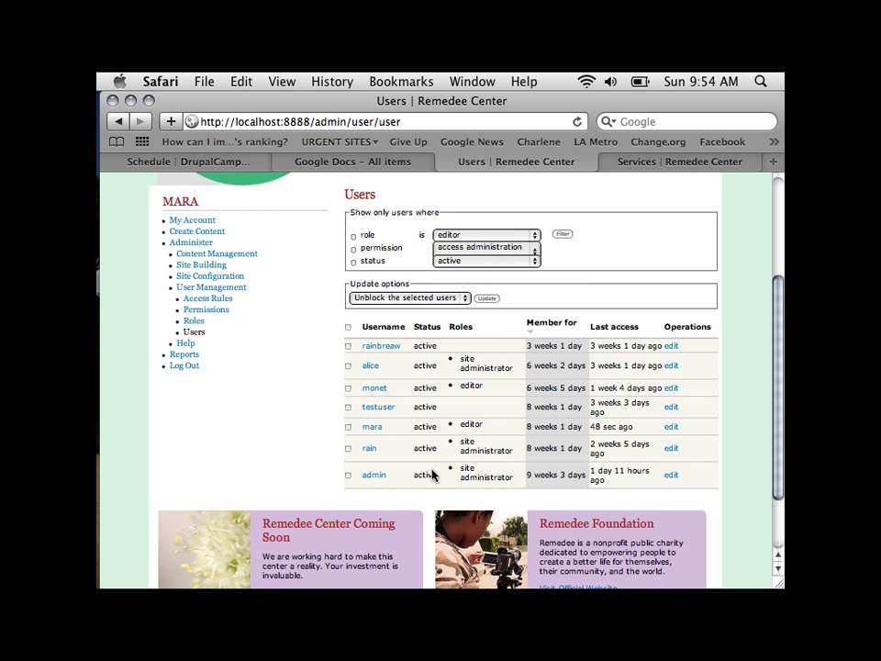
In the second listed user's account, remove the site administrator role and set the status to Blocked without saving
click(671, 368)
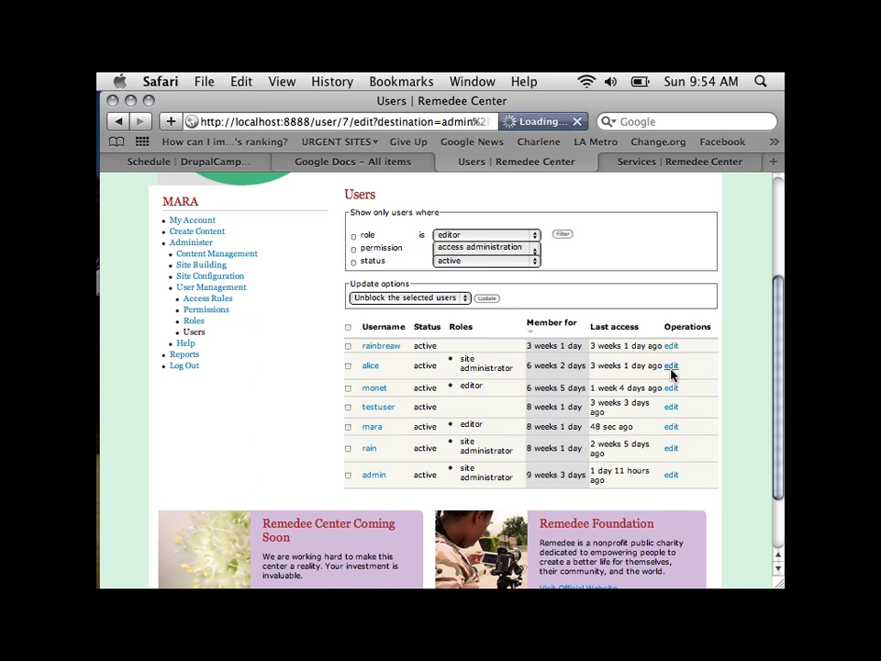
scroll(550, 384, down, 3)
scroll(550, 383, down, 1)
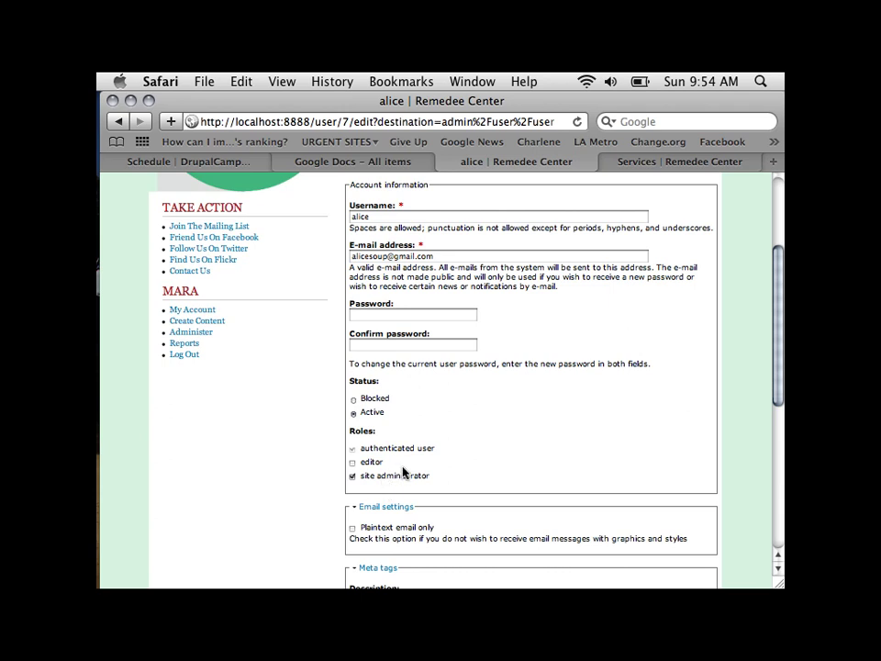
click(353, 477)
scroll(485, 479, down, 5)
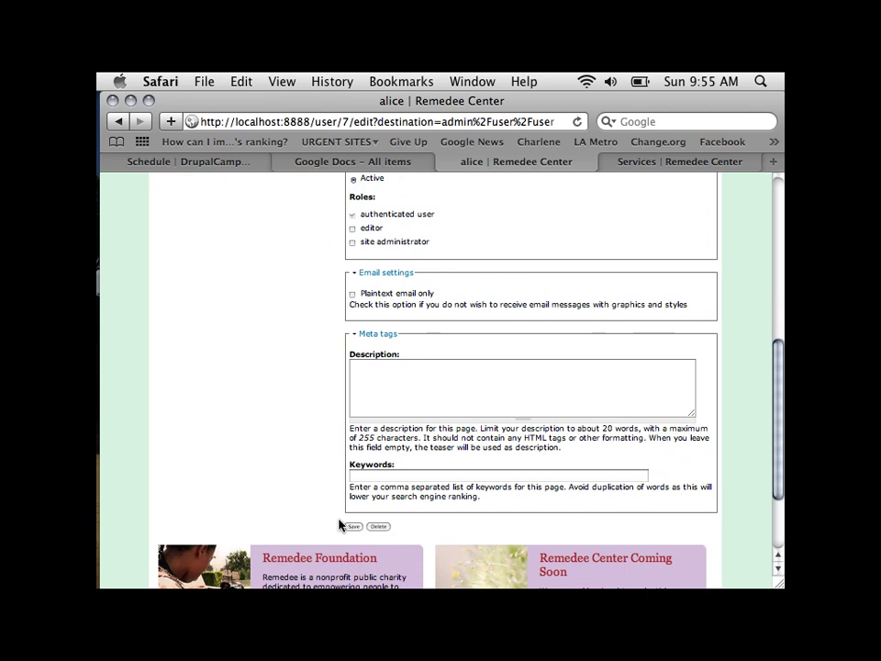
scroll(341, 523, up, 4)
drag(341, 510, 458, 403)
click(449, 401)
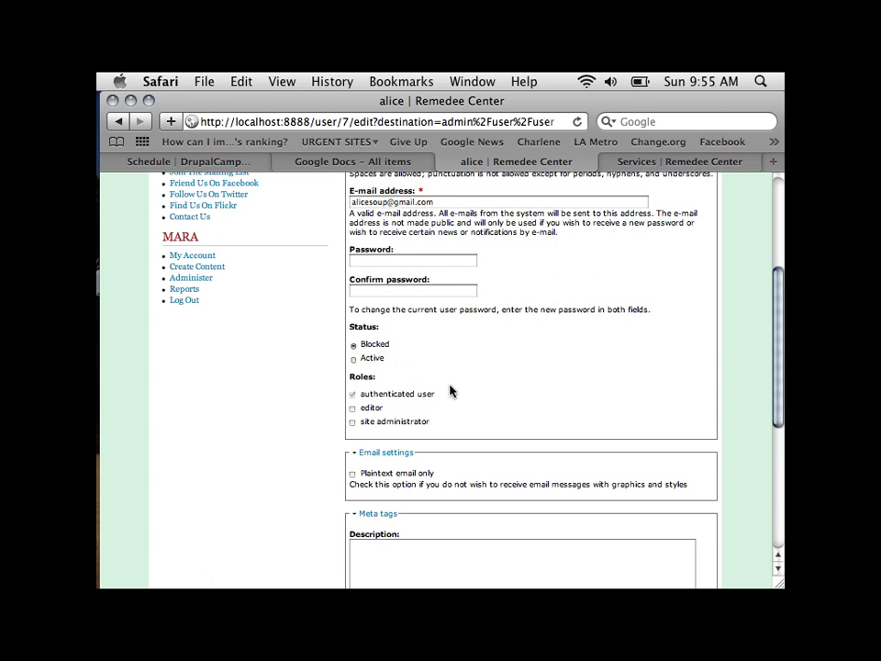
Look over the whole account edit form, from its section links through the roles to the meta tags
scroll(449, 390, down, 5)
scroll(449, 390, up, 7)
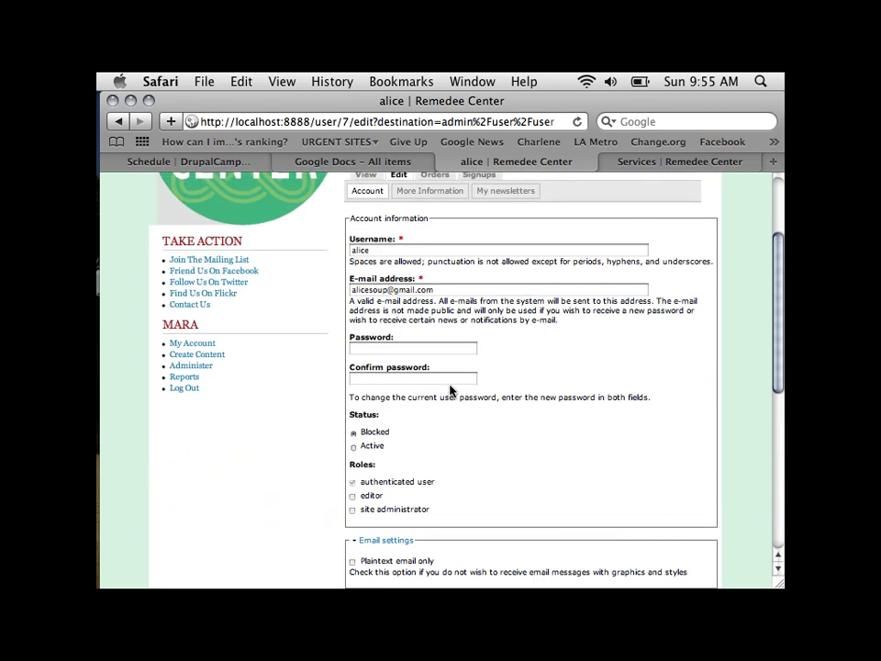
scroll(450, 390, up, 3)
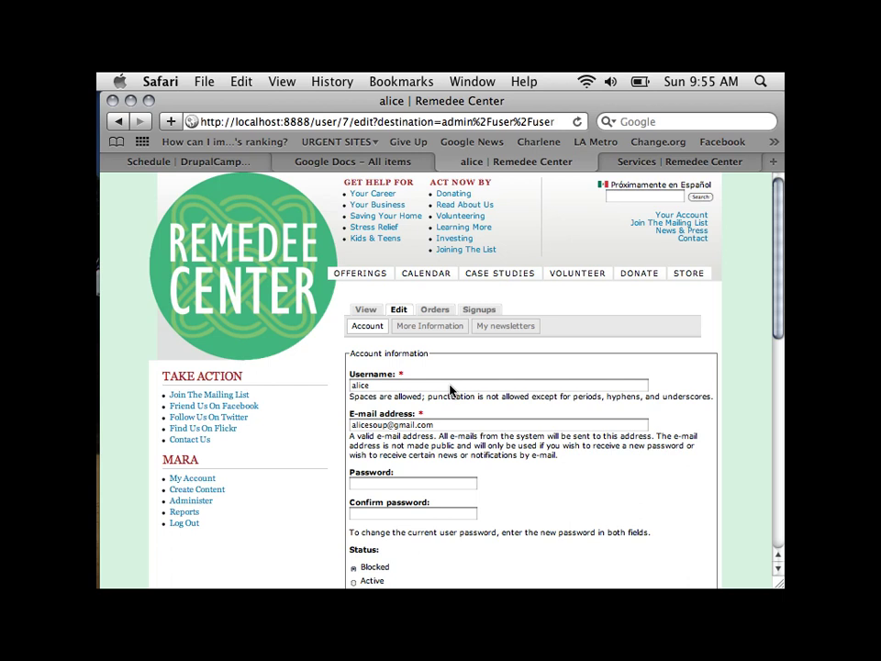
scroll(498, 399, down, 2)
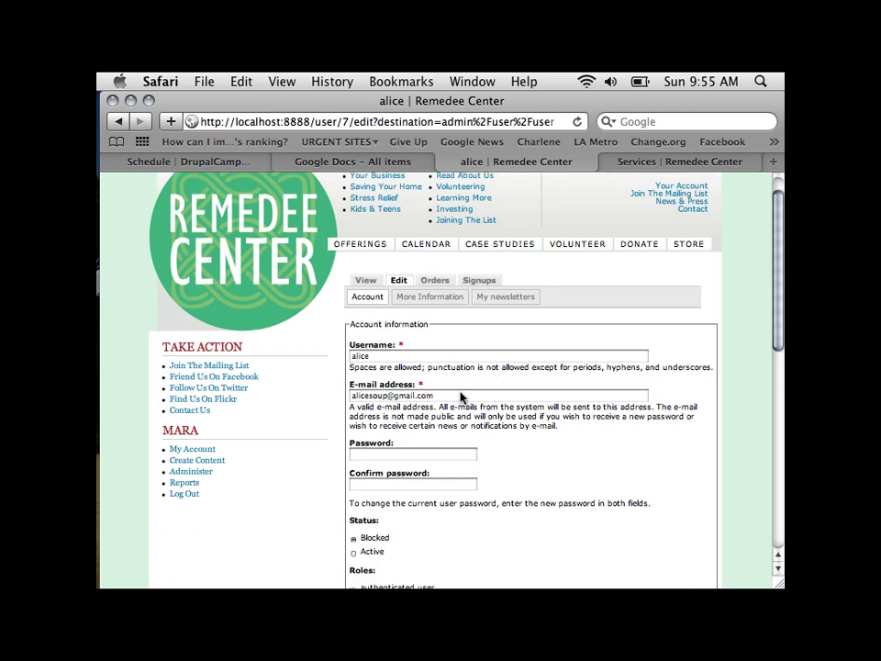
scroll(461, 397, down, 10)
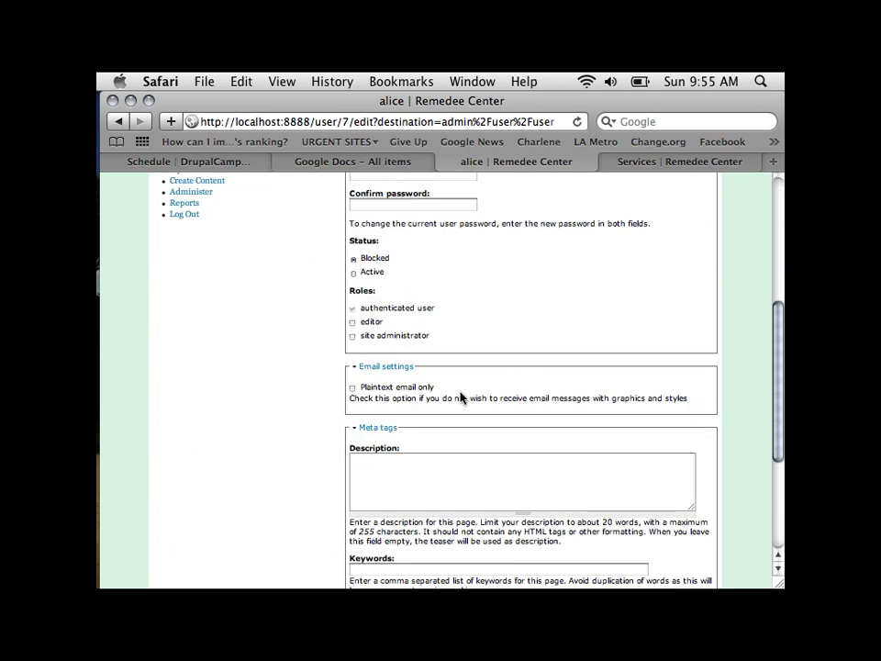
scroll(461, 397, up, 7)
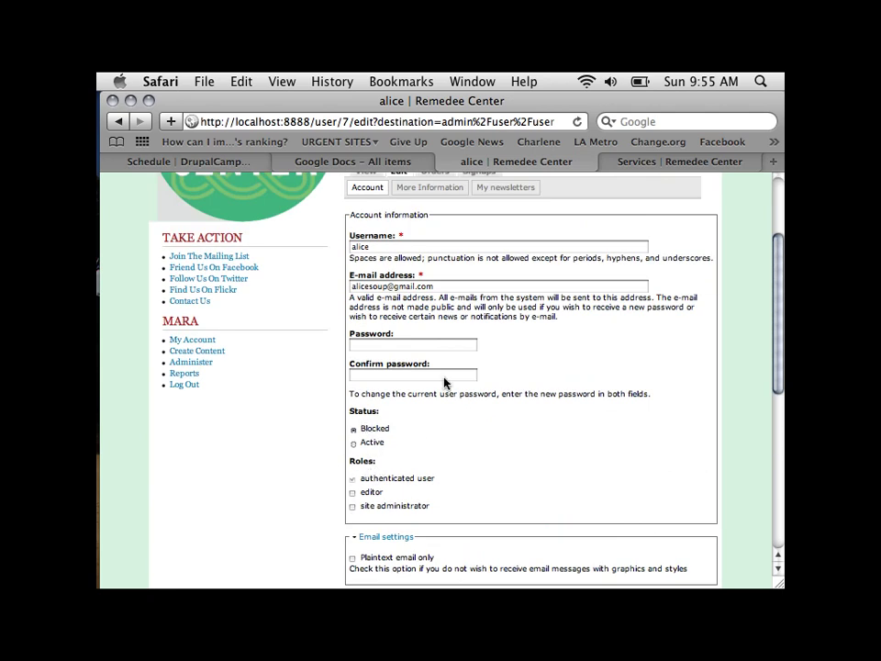
Examine the account's password and e-mail address fields along with the remaining account settings
click(421, 346)
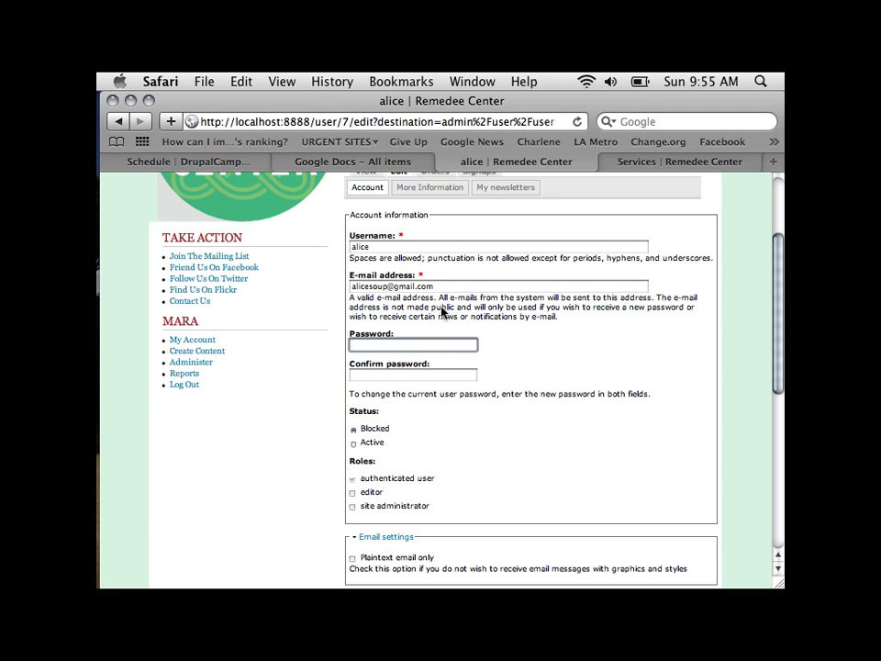
triple_click(368, 287)
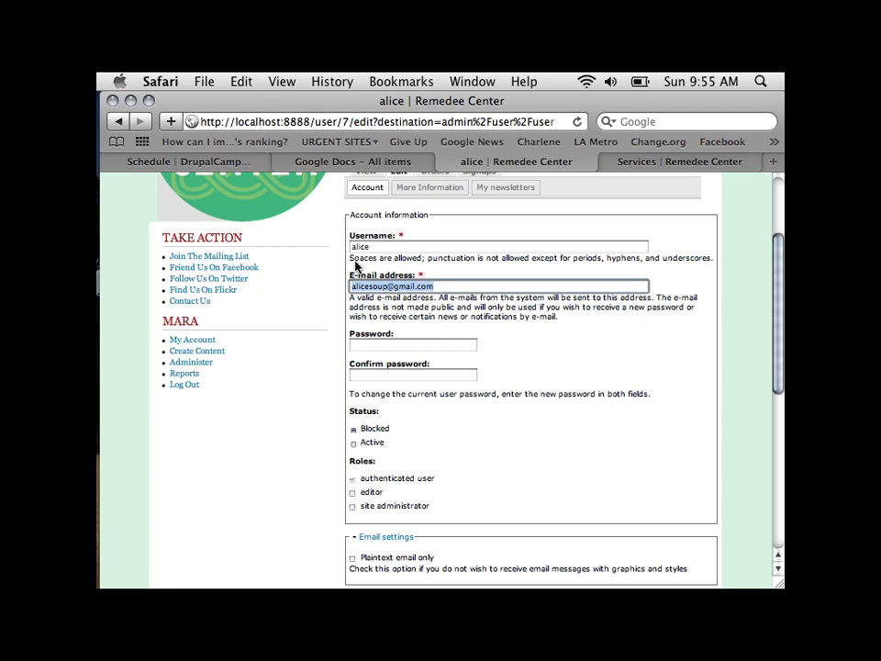
scroll(520, 293, up, 1)
scroll(519, 294, down, 1)
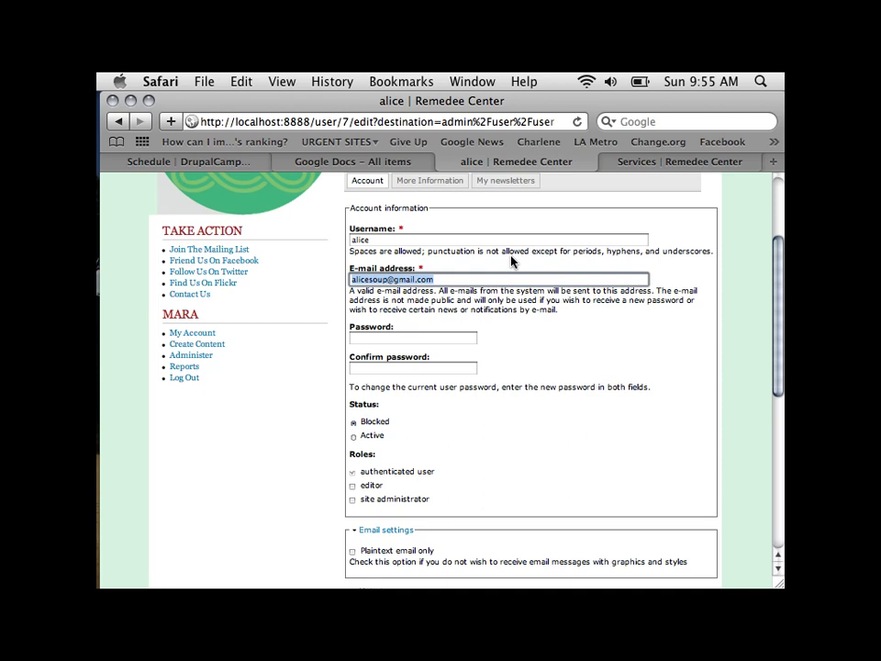
scroll(520, 333, down, 5)
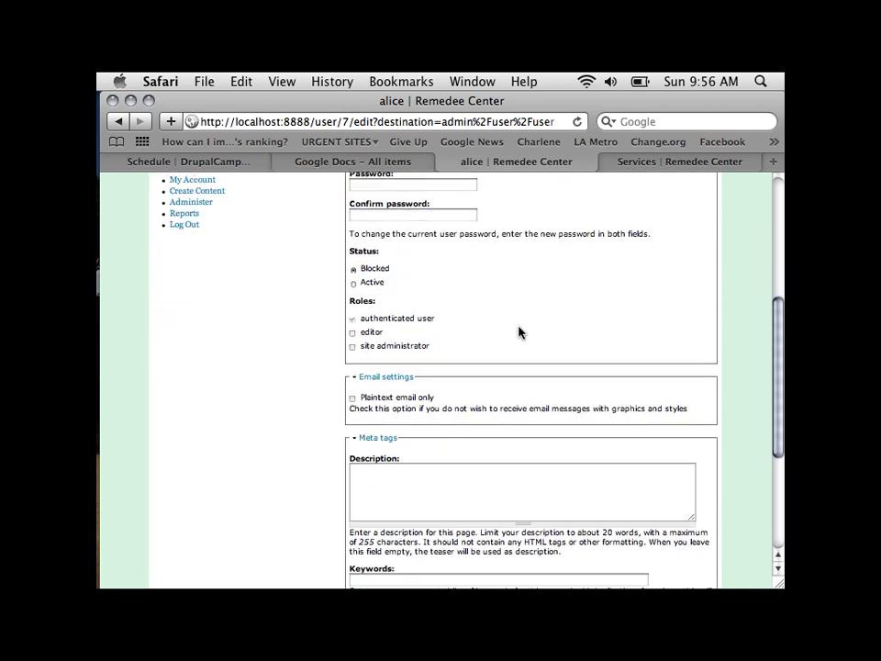
scroll(519, 332, down, 5)
scroll(520, 332, up, 3)
scroll(519, 332, up, 3)
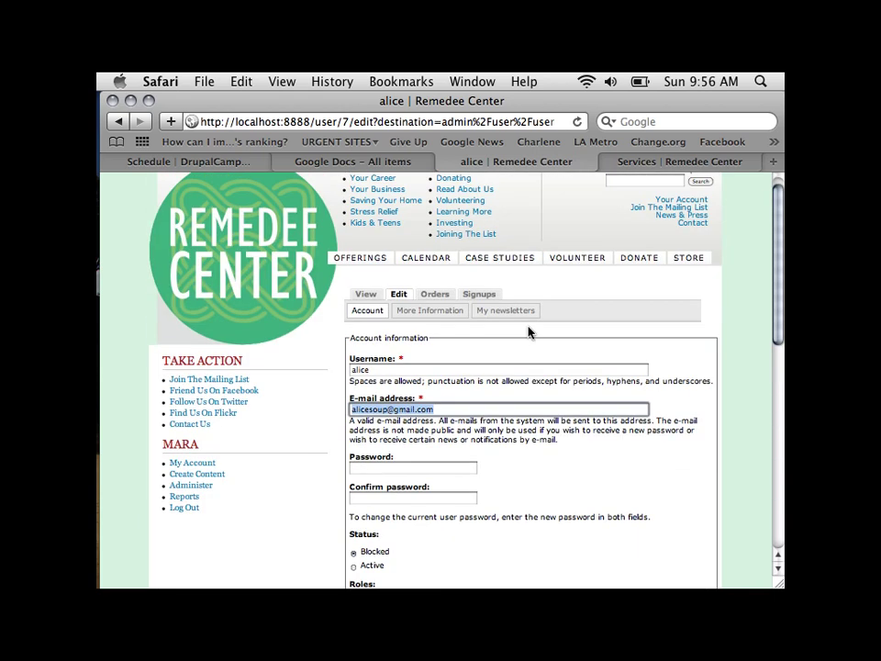
click(293, 387)
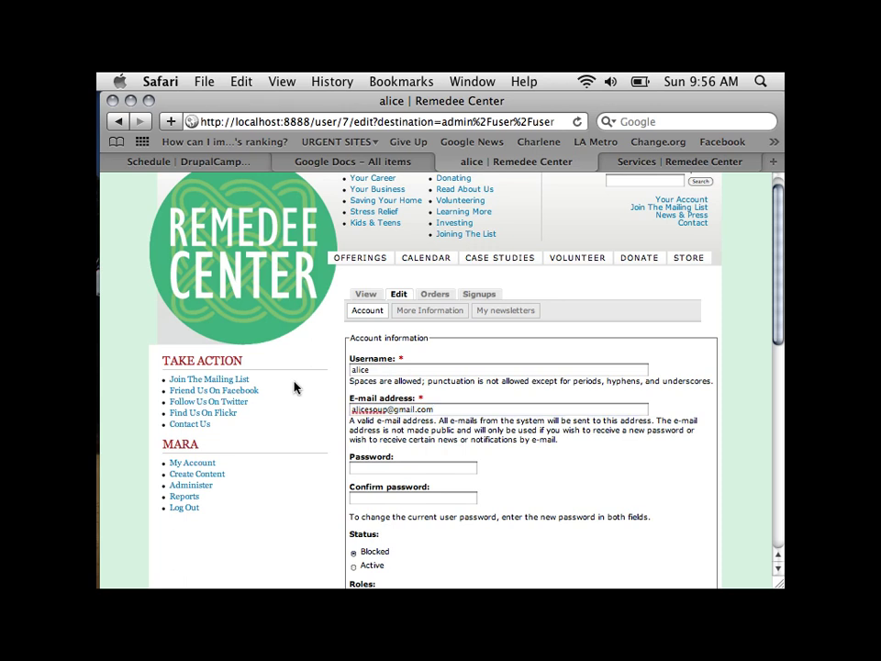
Leave the account form, open the Roles page under User Management and examine the roles and the new role name field
scroll(311, 440, down, 5)
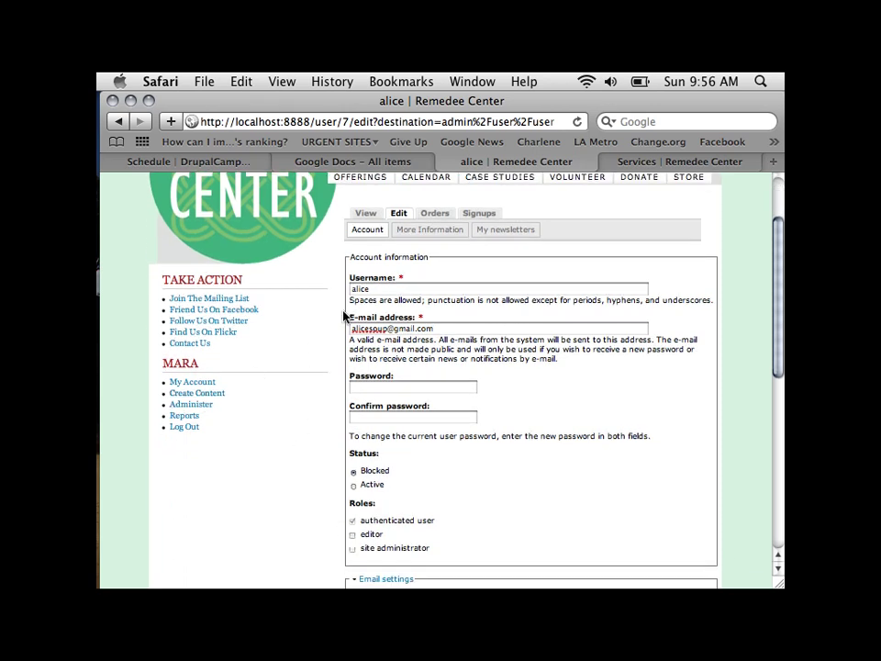
right_click(193, 408)
click(172, 418)
click(180, 409)
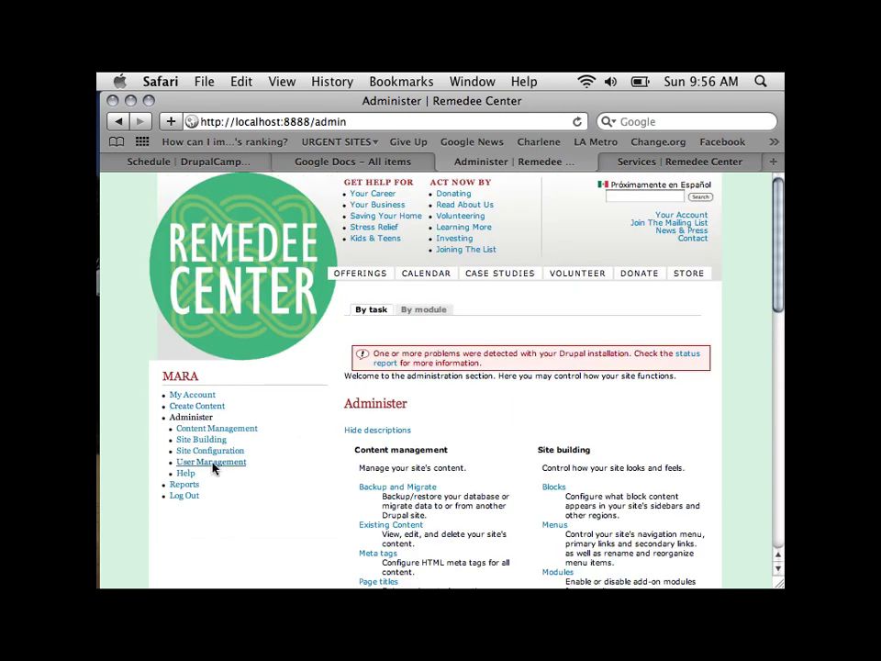
click(213, 463)
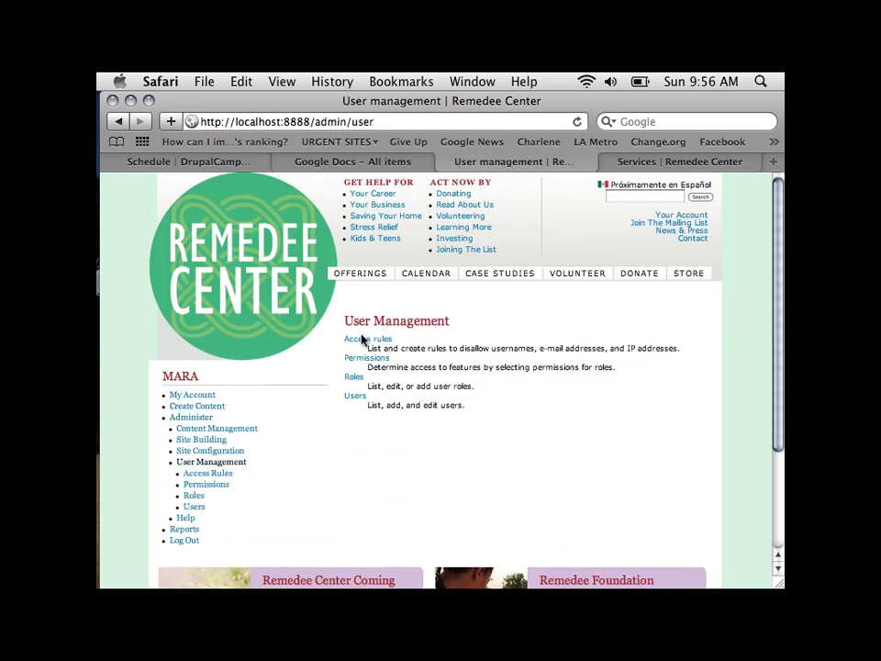
click(355, 377)
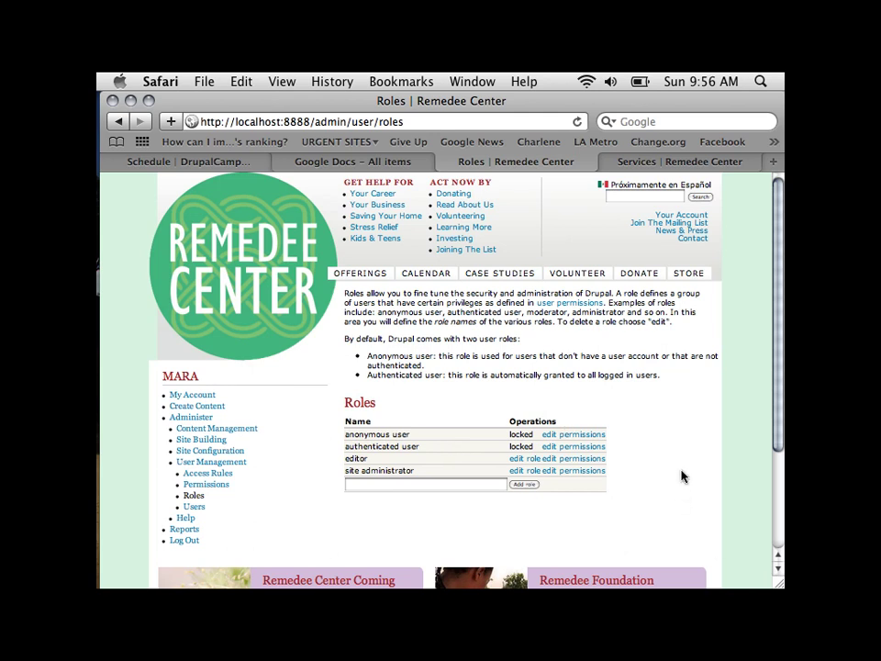
click(423, 487)
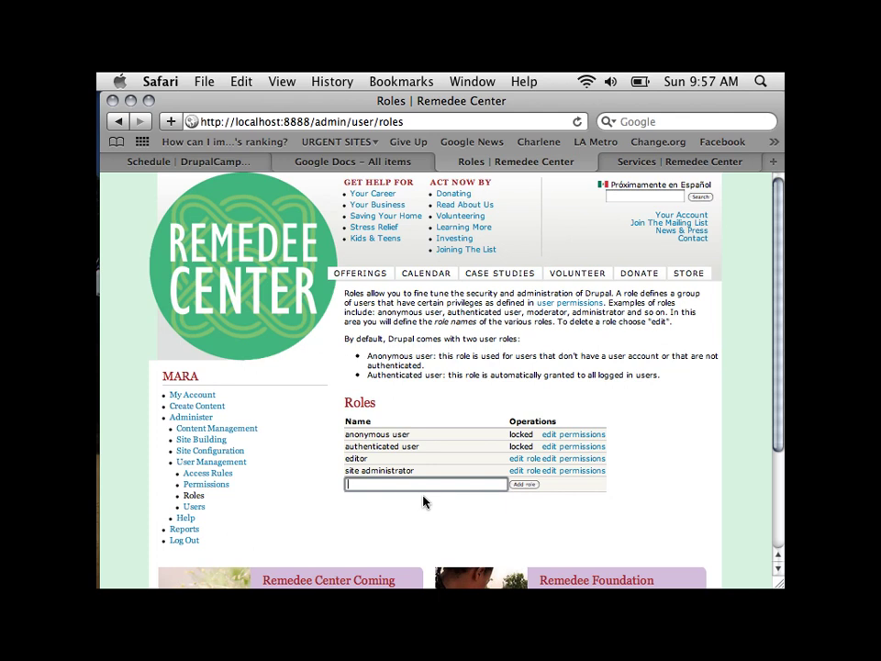
Return to the Users list, select the first listed user and view the bulk update options for adding or removing roles
click(194, 506)
scroll(592, 431, down, 10)
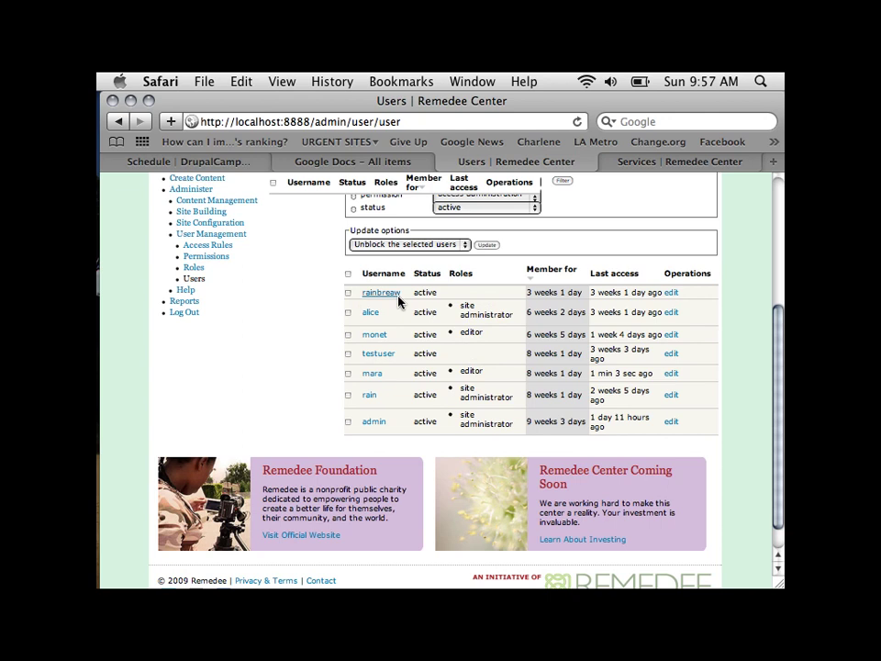
click(348, 292)
click(410, 245)
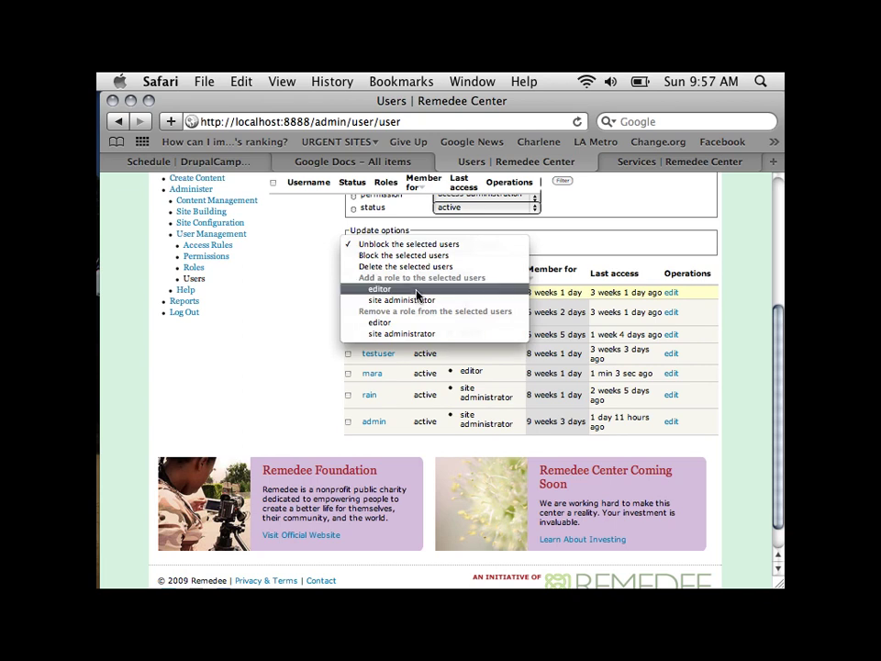
right_click(325, 287)
click(496, 252)
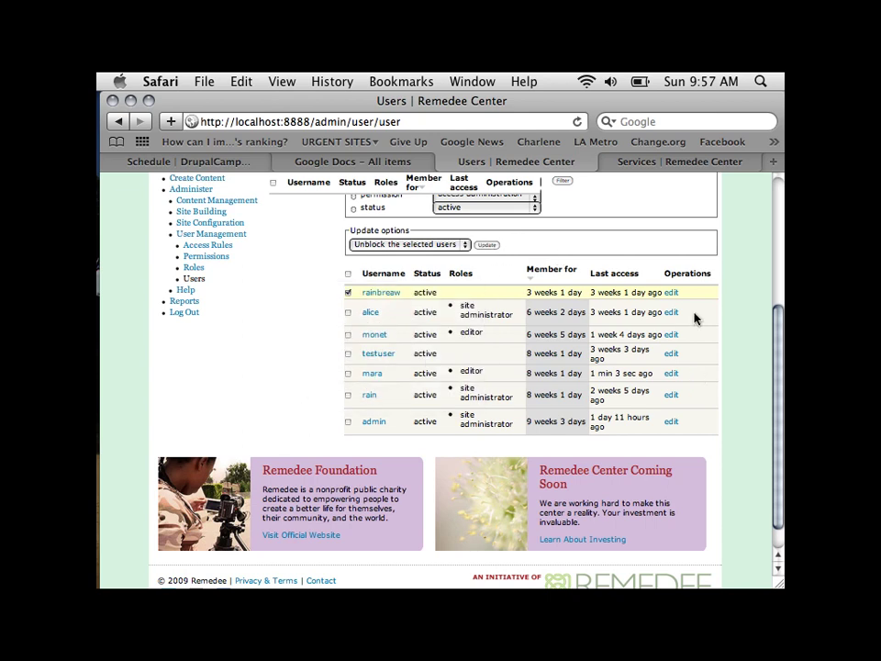
Open the first listed user's account for editing and examine its status and role options
click(674, 295)
scroll(677, 301, down, 8)
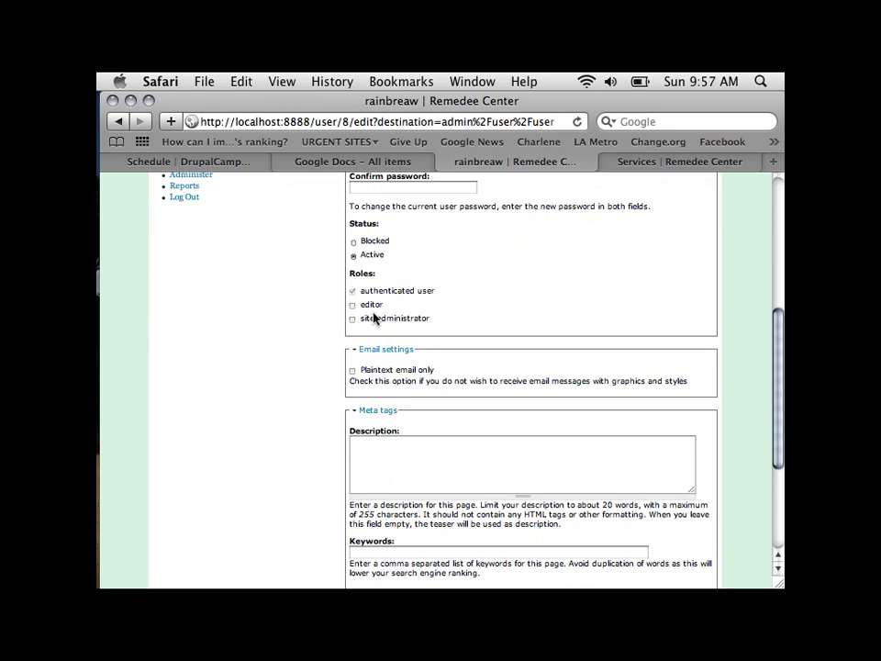
scroll(553, 395, down, 3)
scroll(554, 395, up, 10)
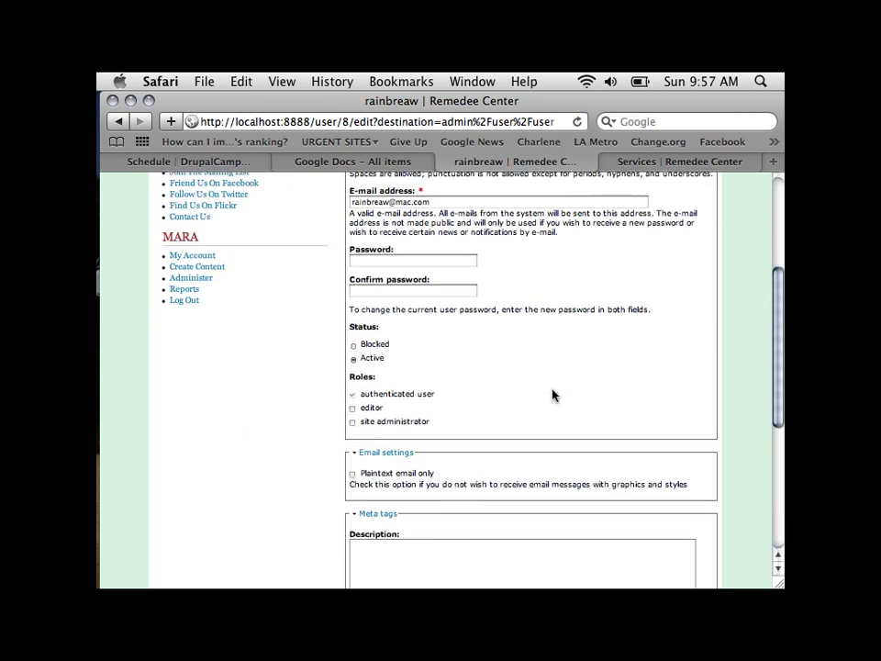
Go to the DrupalCampLA session materials page at sunrainproductions.com/drupalcampla
click(417, 130)
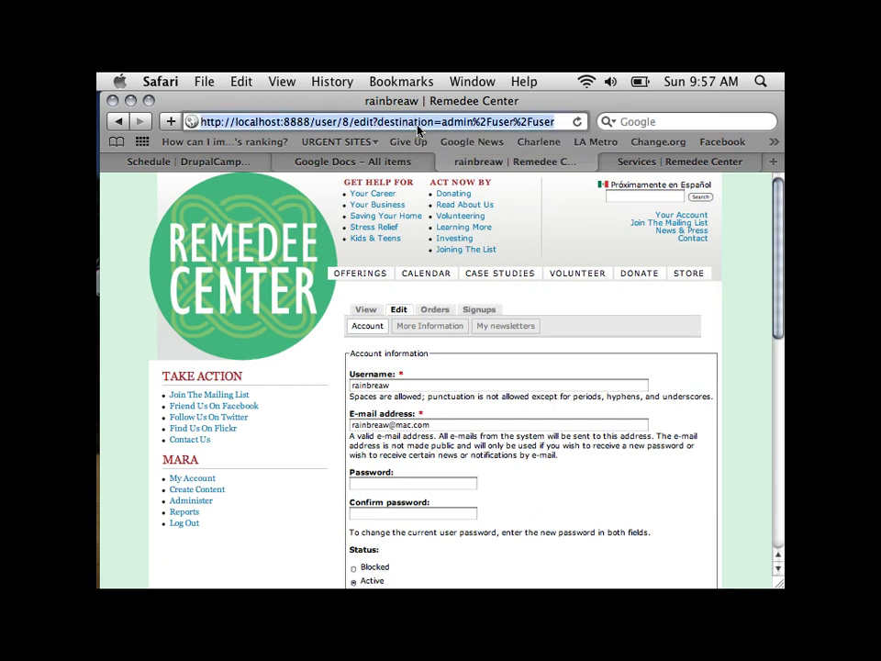
text(sunrain)
key(Right)
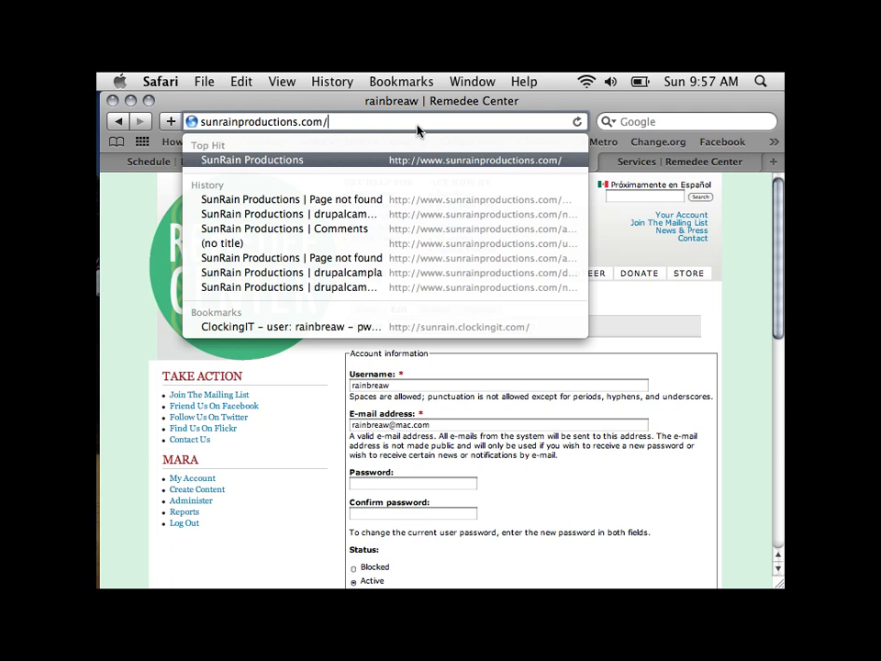
text(draup)
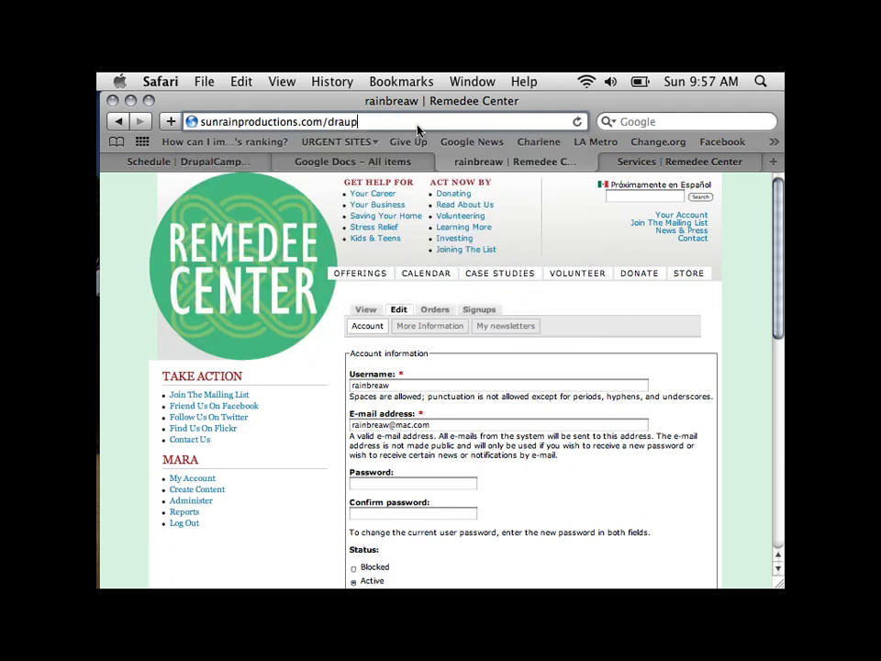
key(BackSpace)
key(BackSpace)
text(pa)
key(BackSpace)
key(BackSpace)
key(BackSpace)
text(up)
key(Return)
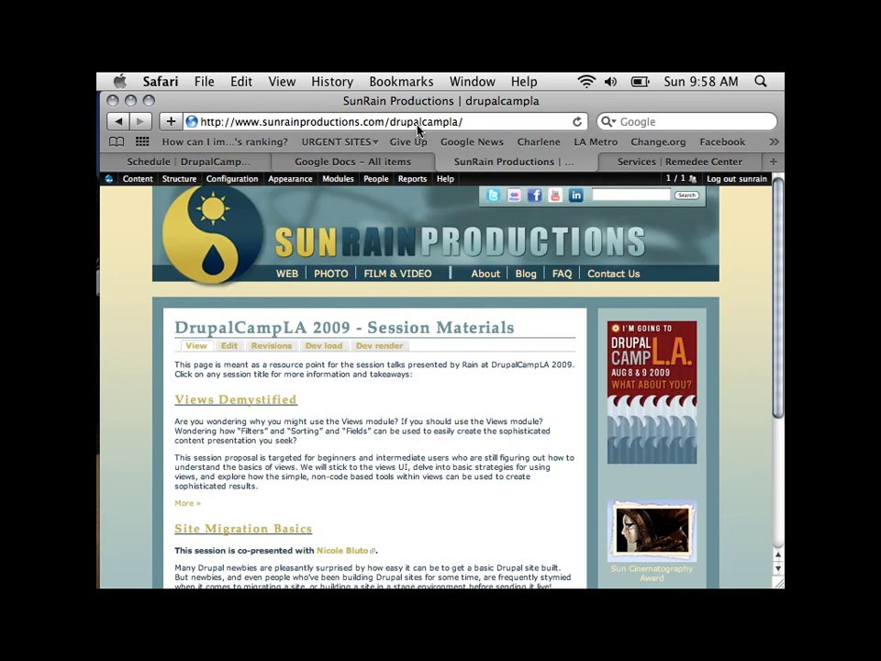
Open the Site Administration Basics session page and examine its outline, downloadable attachments, and sections on user management and comments
scroll(427, 457, down, 5)
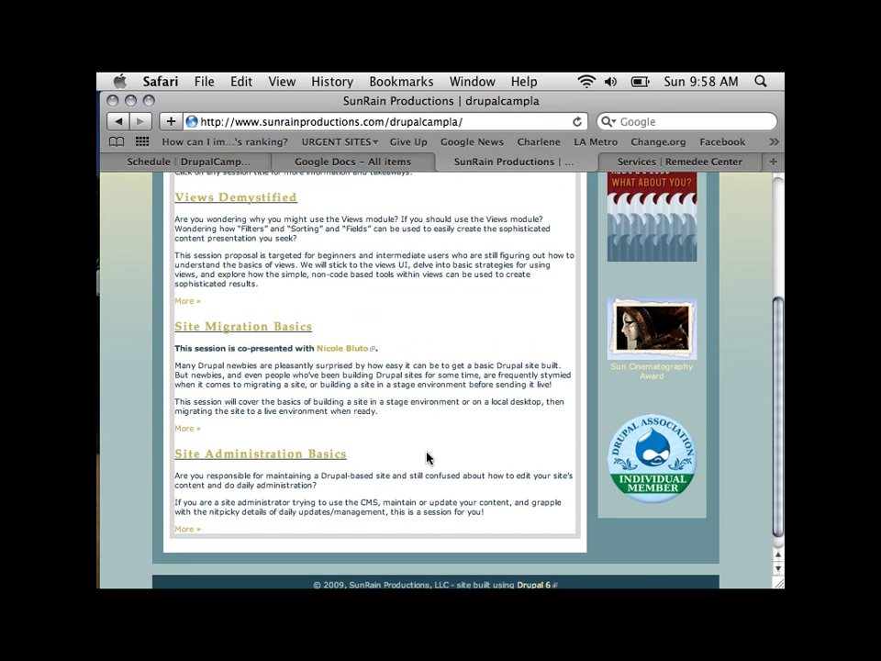
scroll(426, 457, down, 1)
click(272, 443)
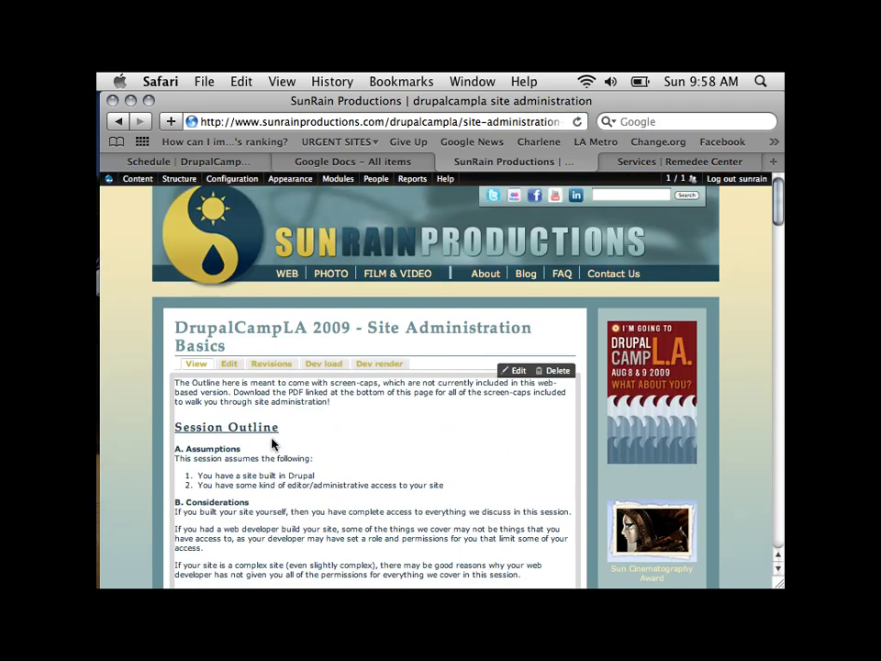
scroll(272, 443, down, 20)
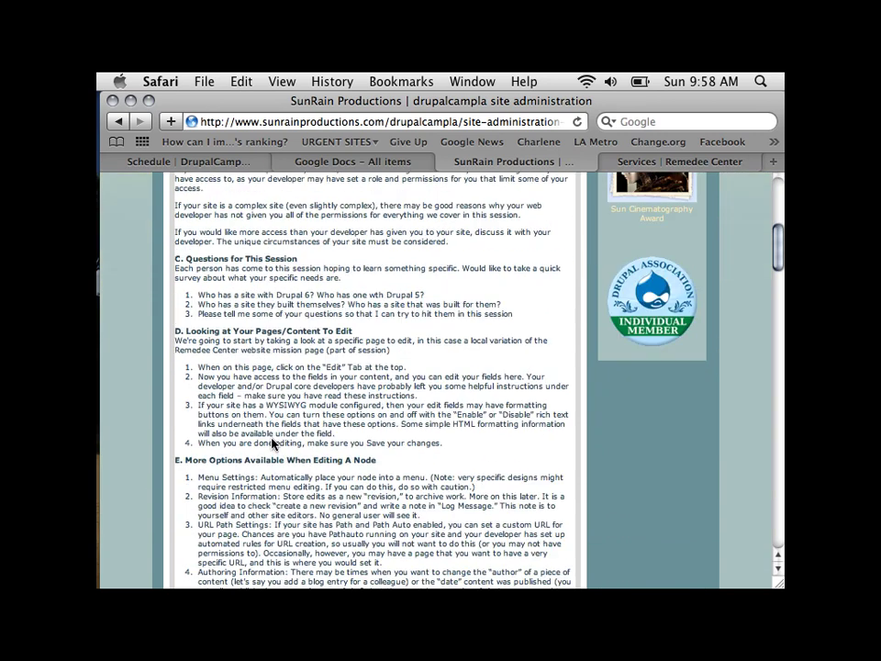
scroll(272, 444, down, 20)
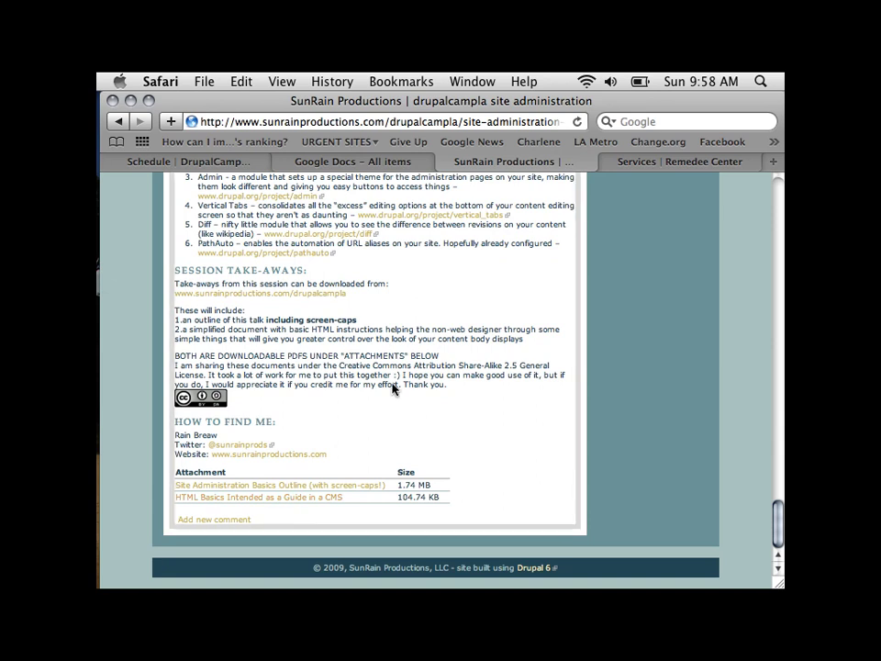
scroll(392, 388, up, 15)
scroll(392, 388, up, 8)
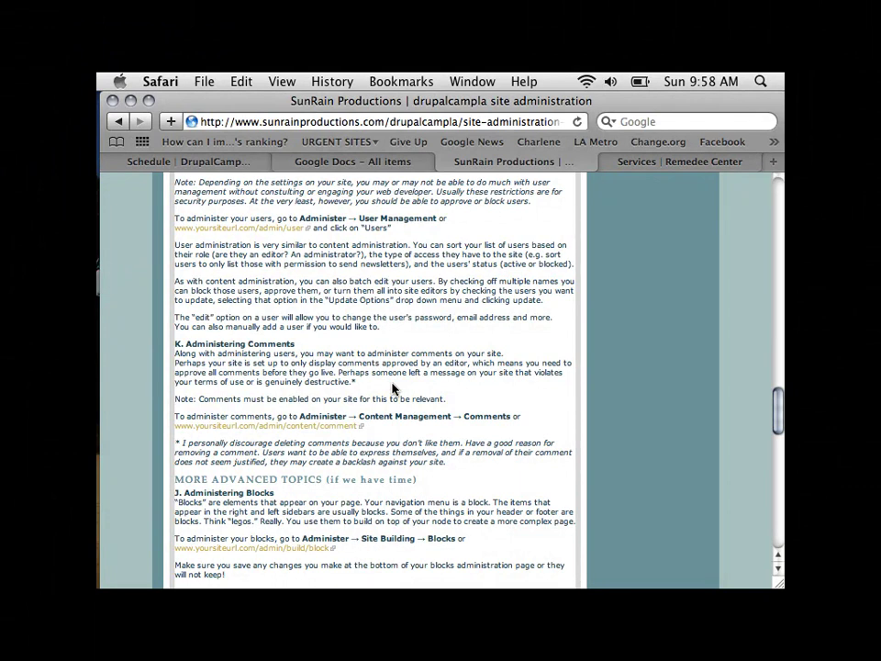
scroll(392, 388, up, 4)
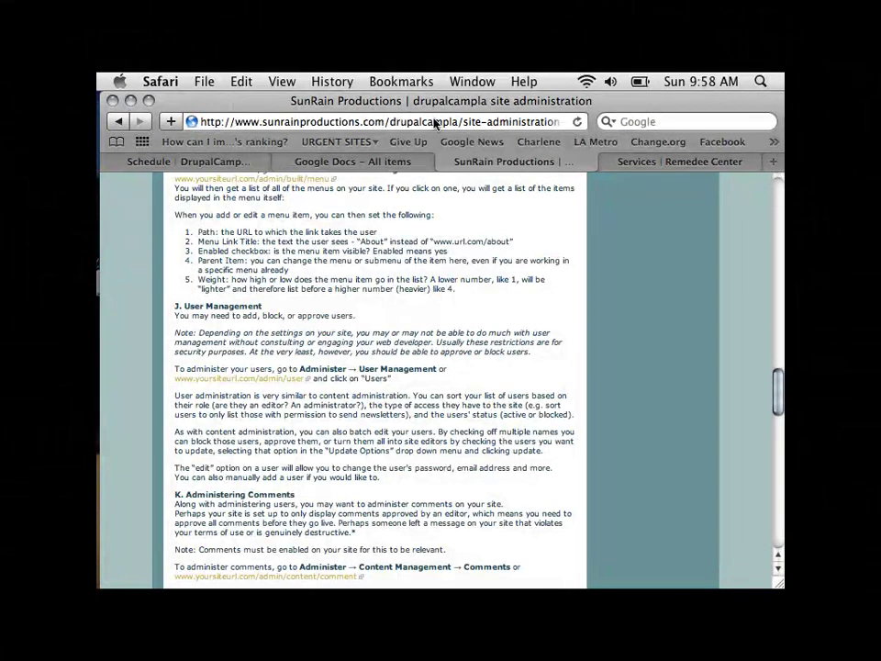